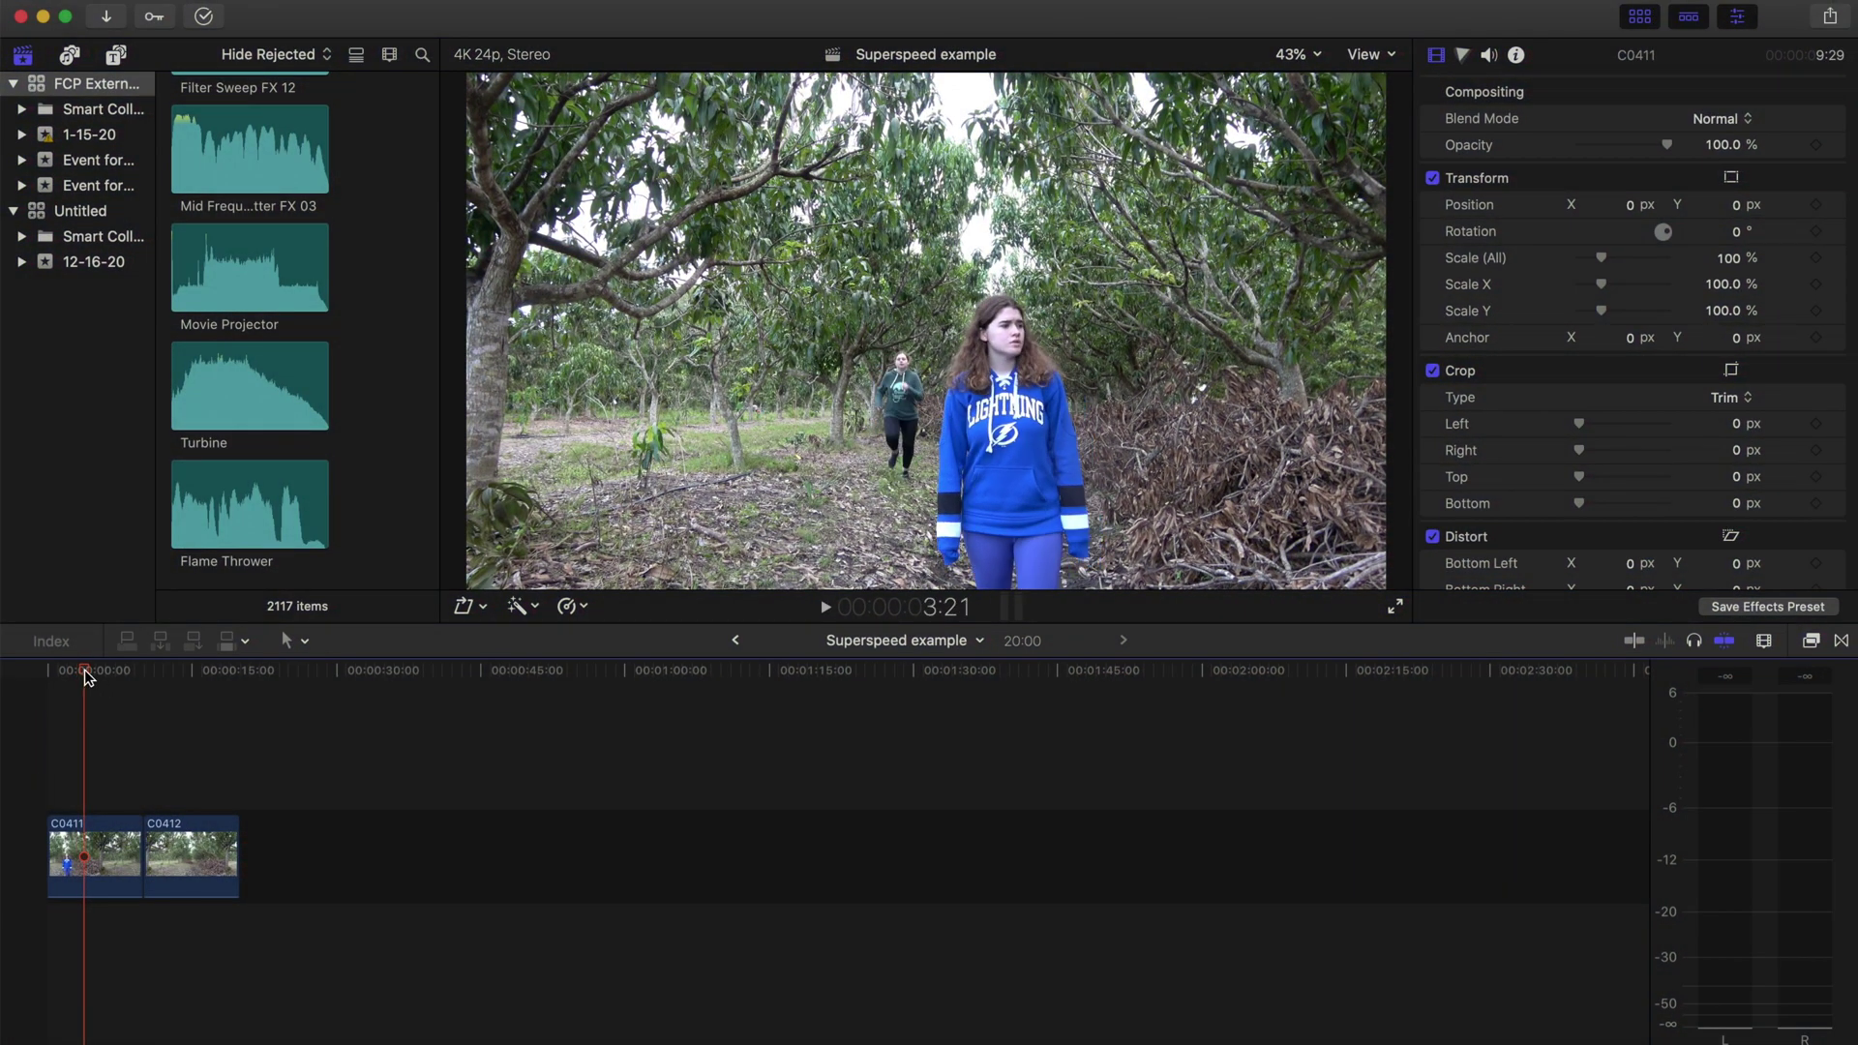
left_click_drag(85, 676, 5, 675)
key("space")
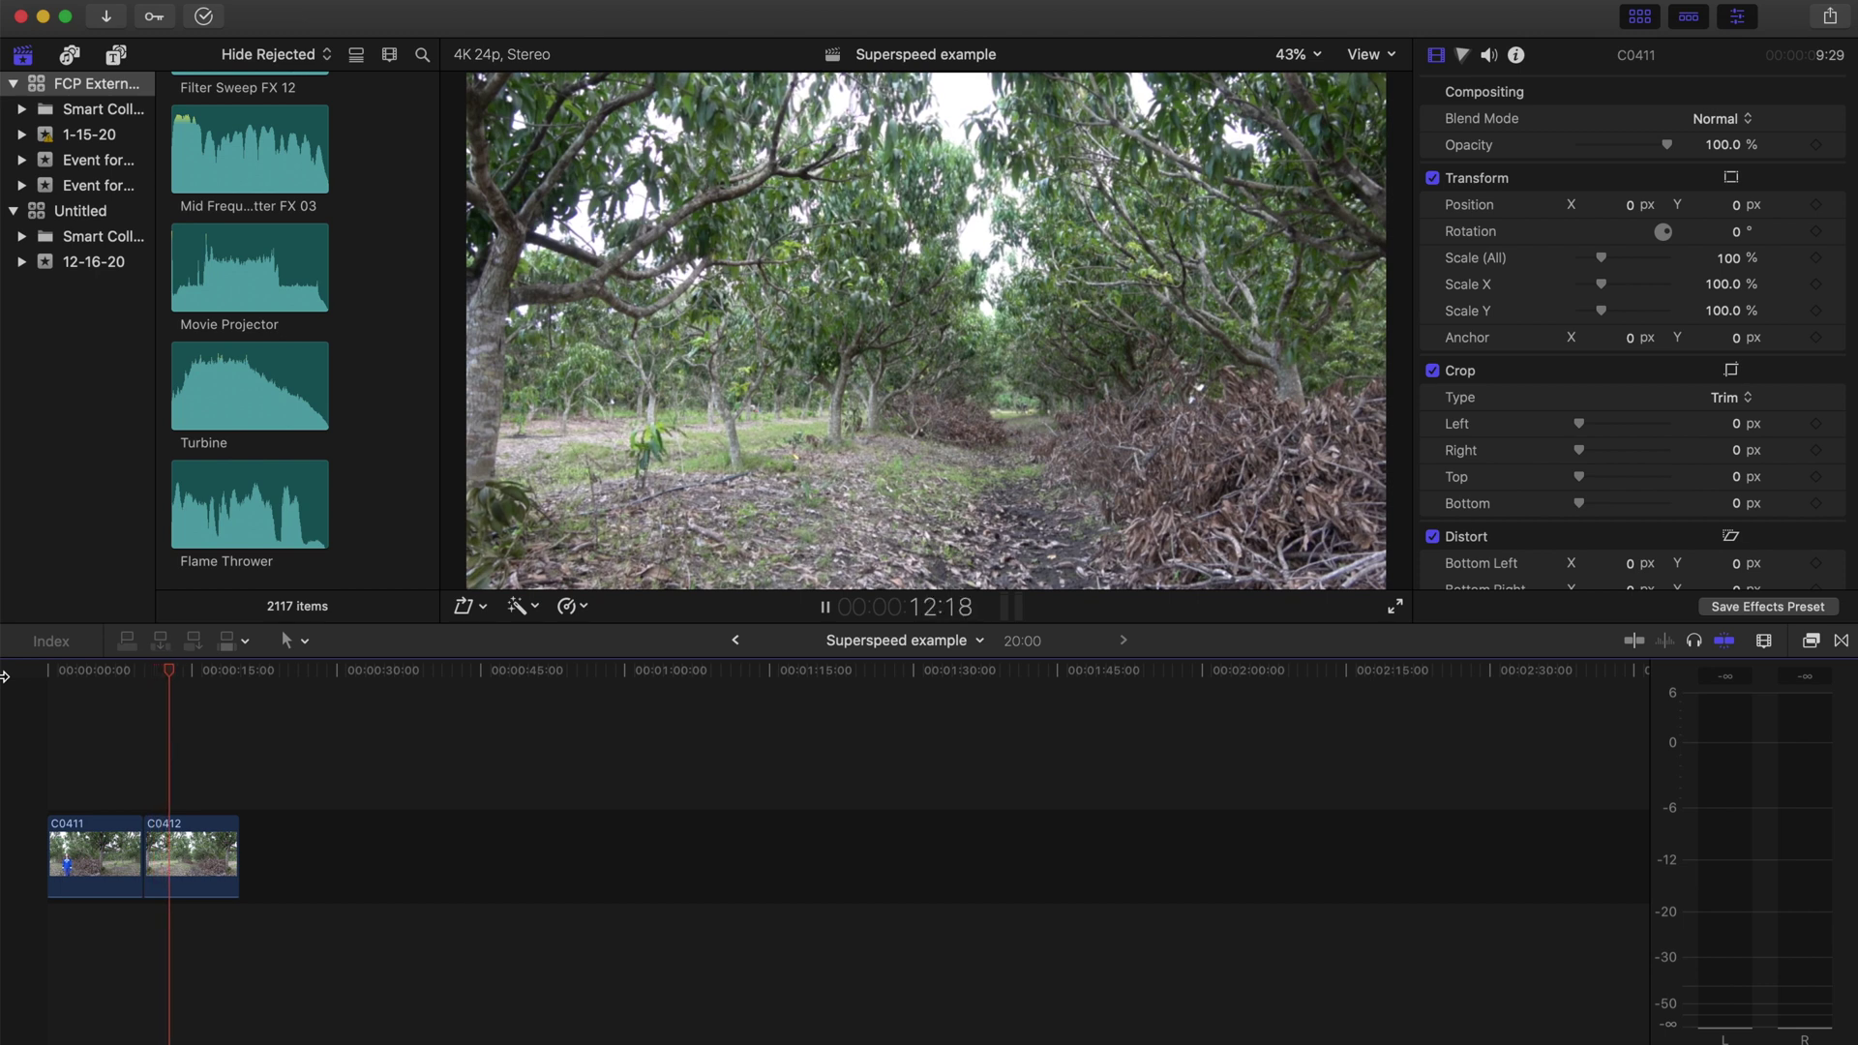
key("space")
key("Home")
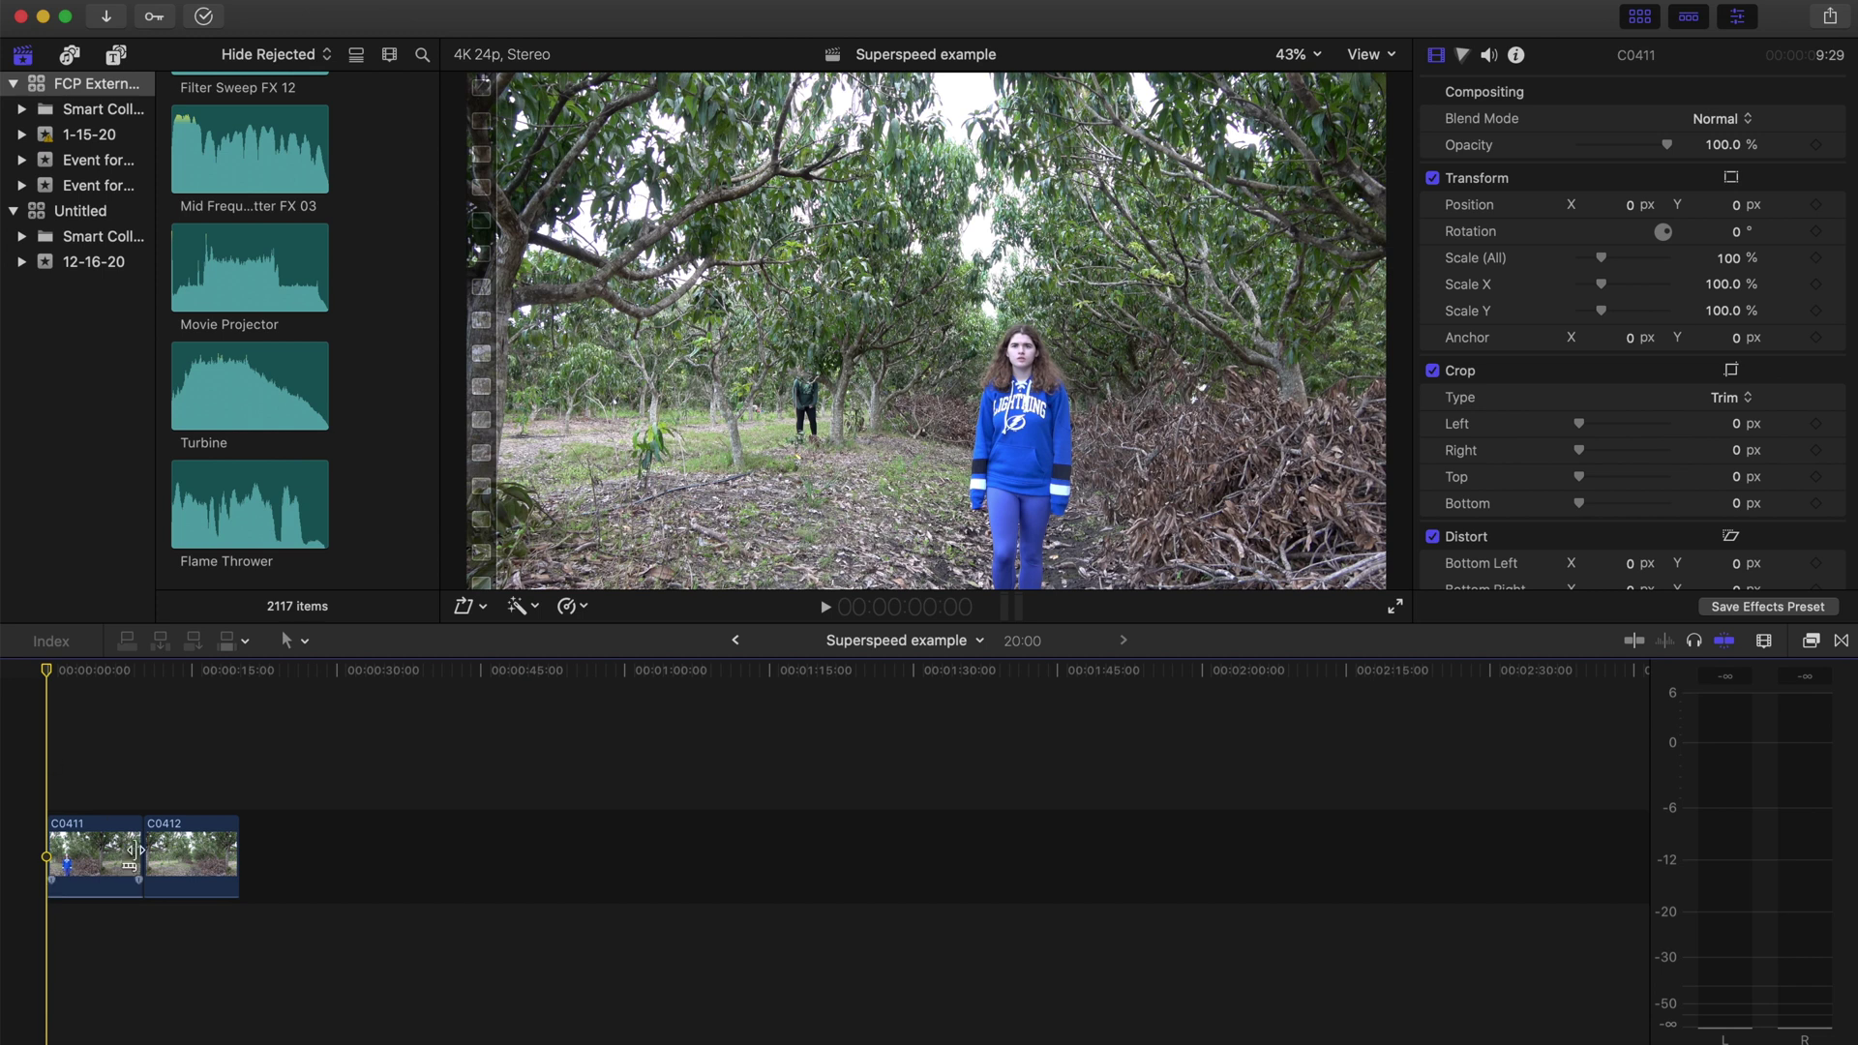
left_click(189, 757)
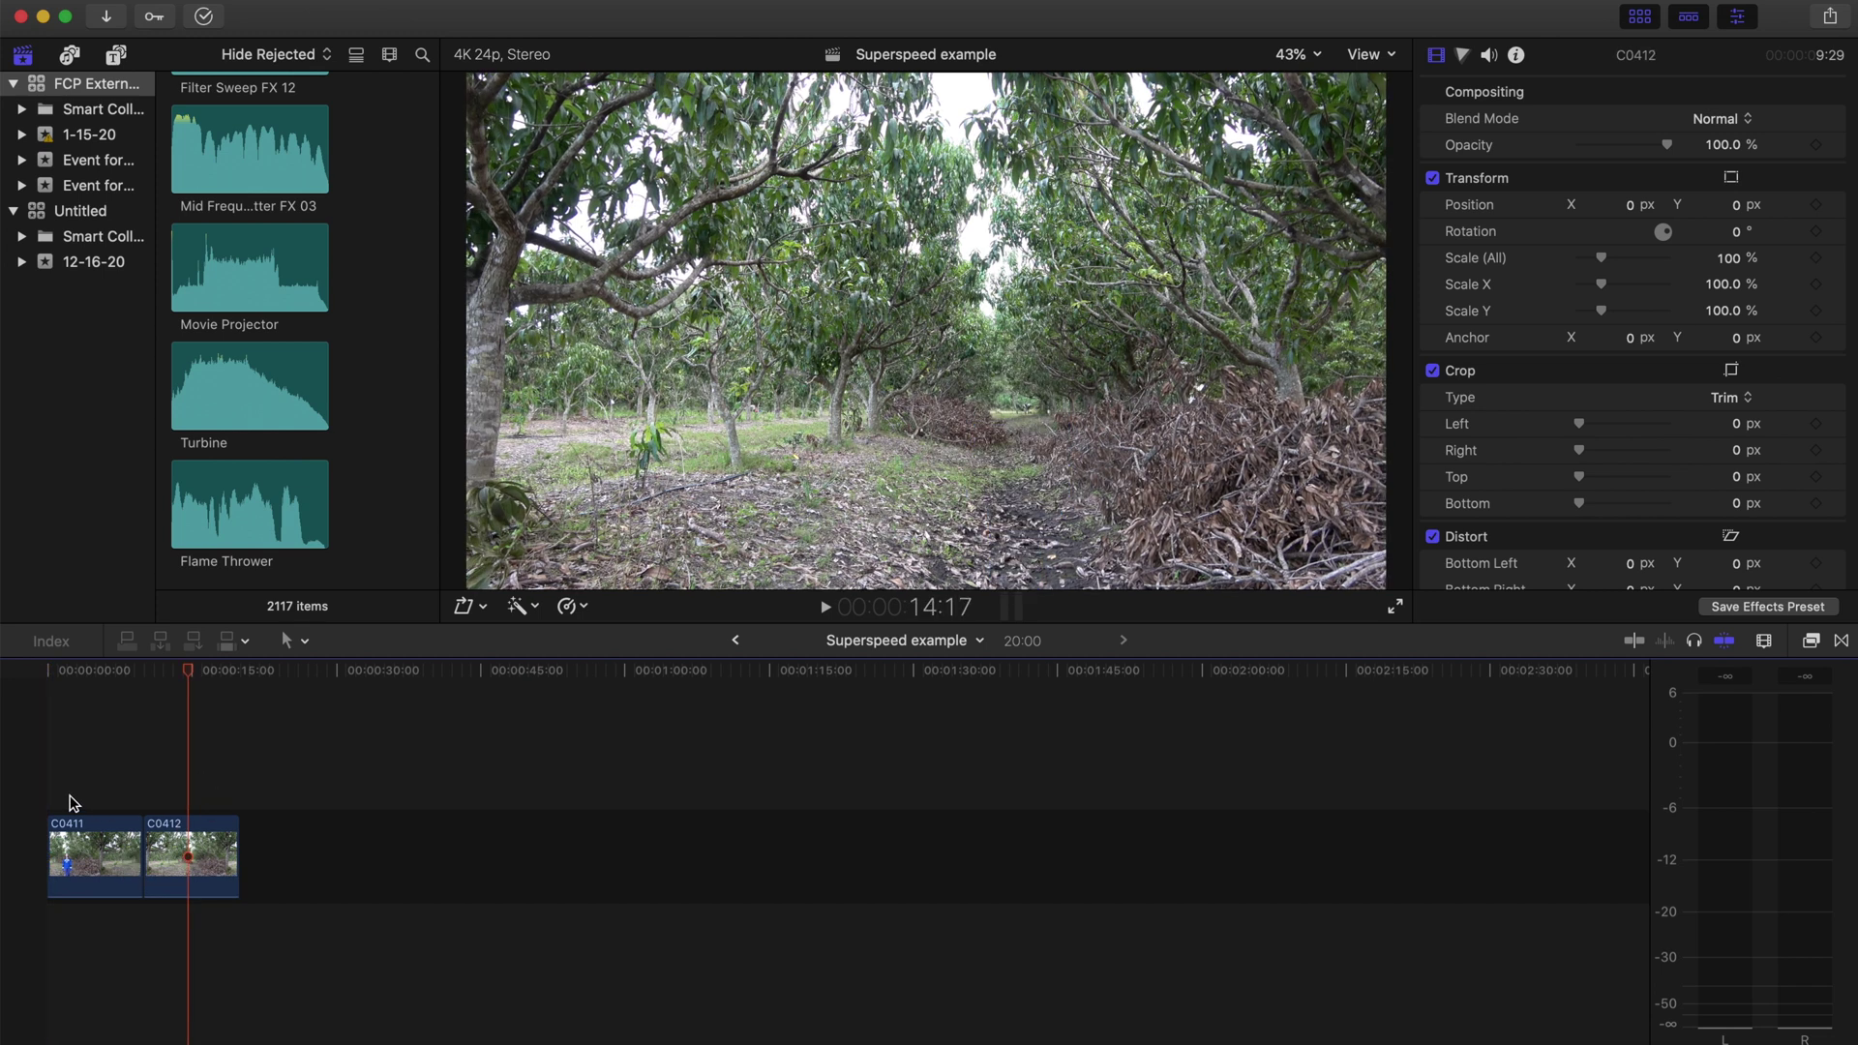
left_click(69, 803)
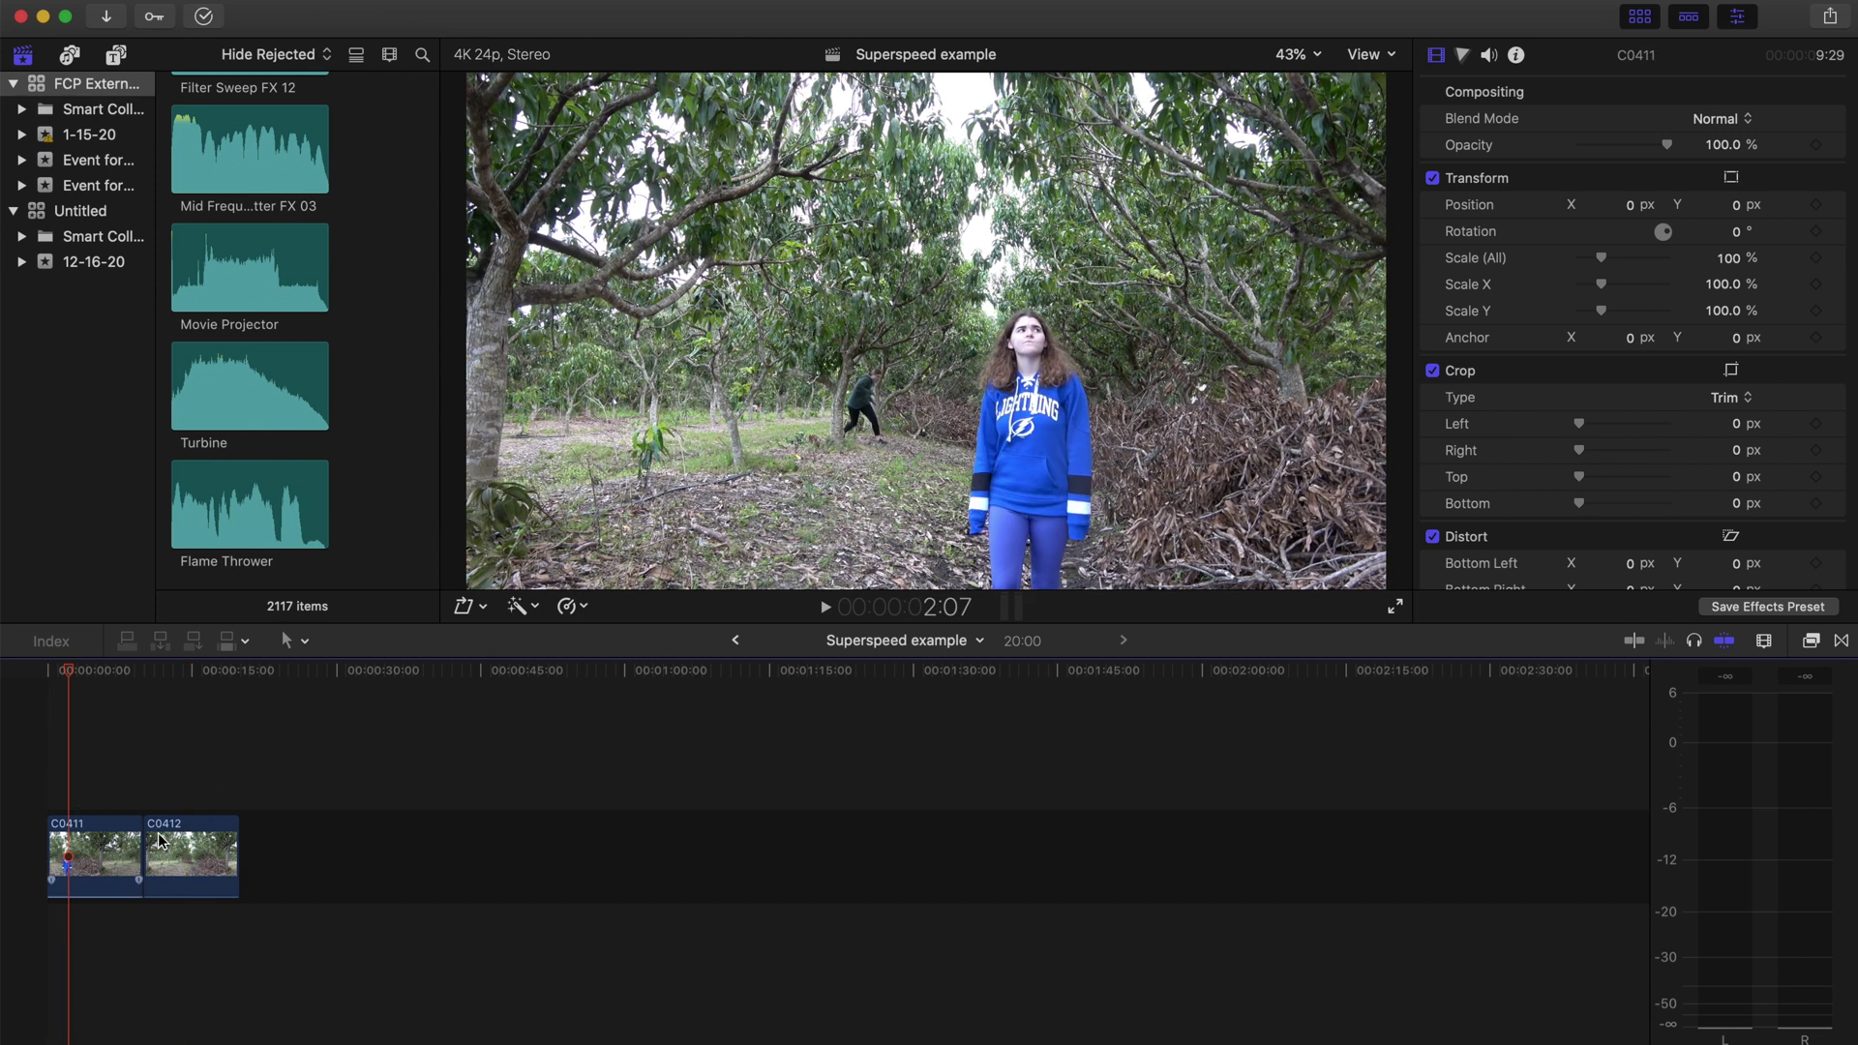
- Stack C0412 above C0411 at the timeline start and disable it to view the actor clip
left_click_drag(179, 855, 83, 724)
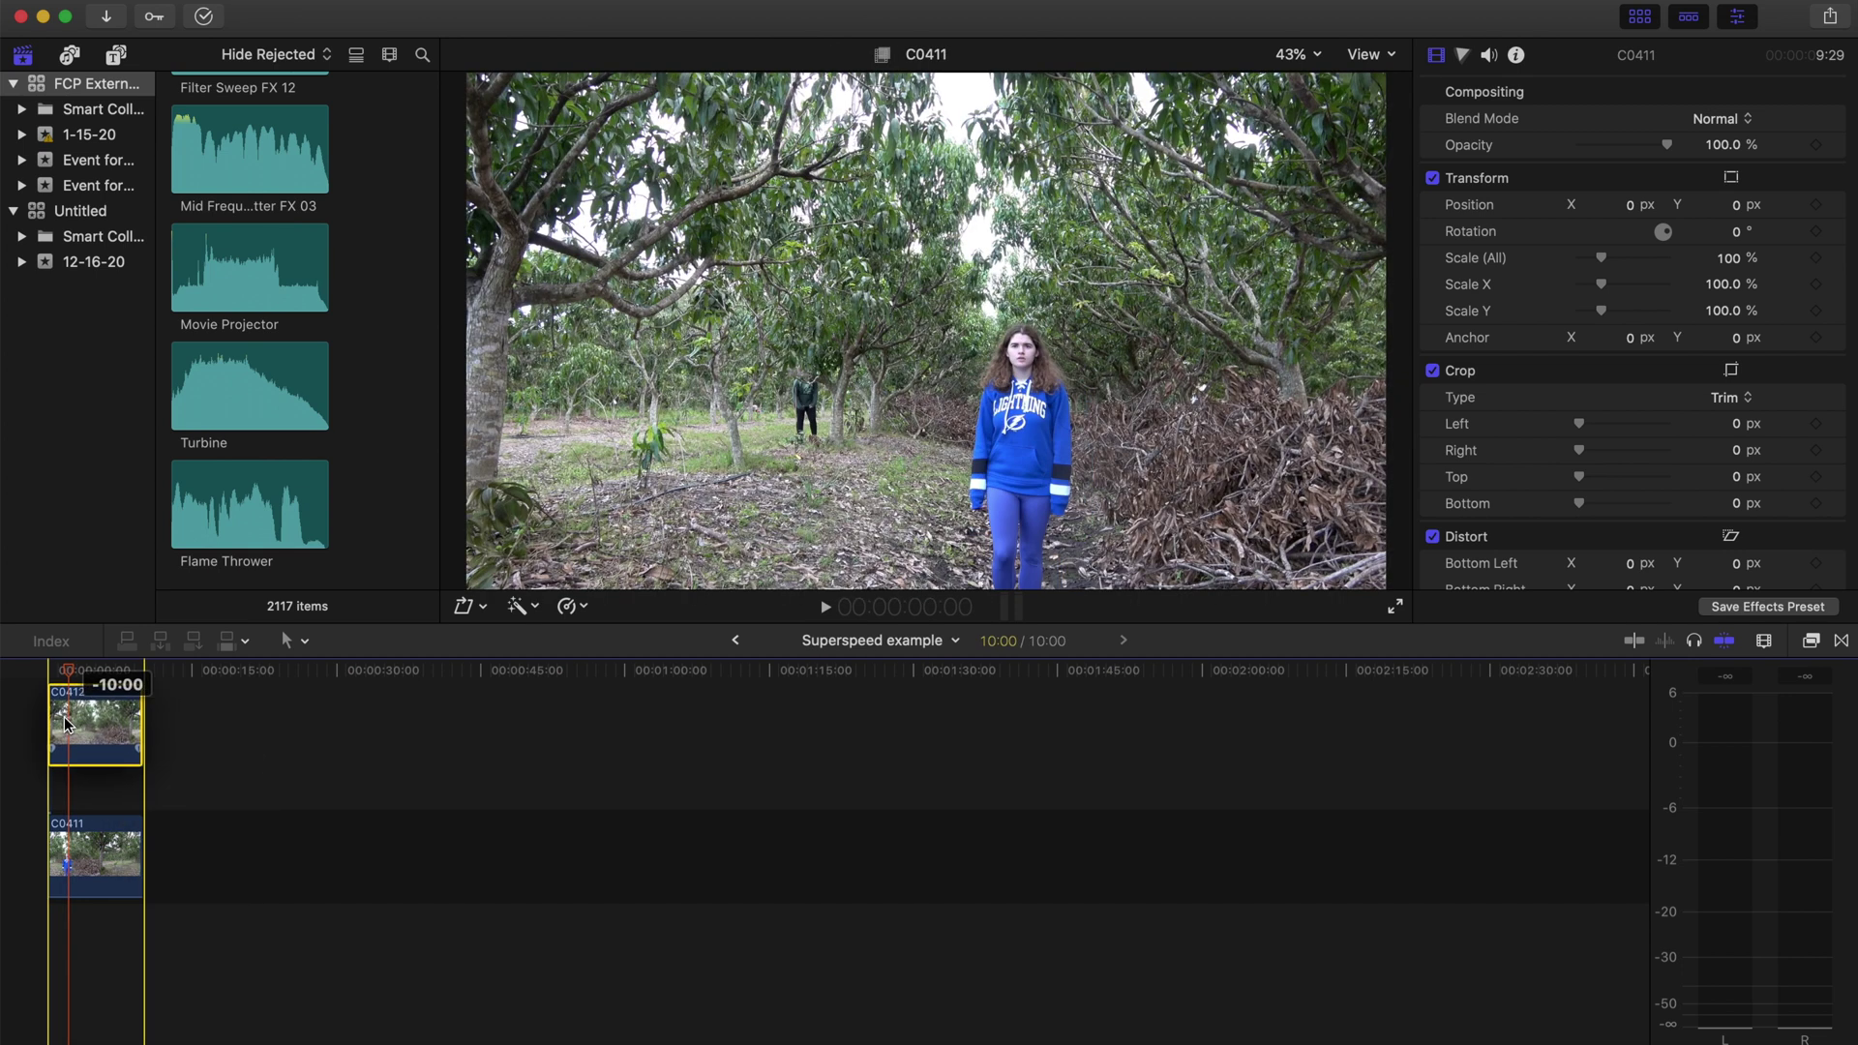
key("shift+z")
left_click(608, 793)
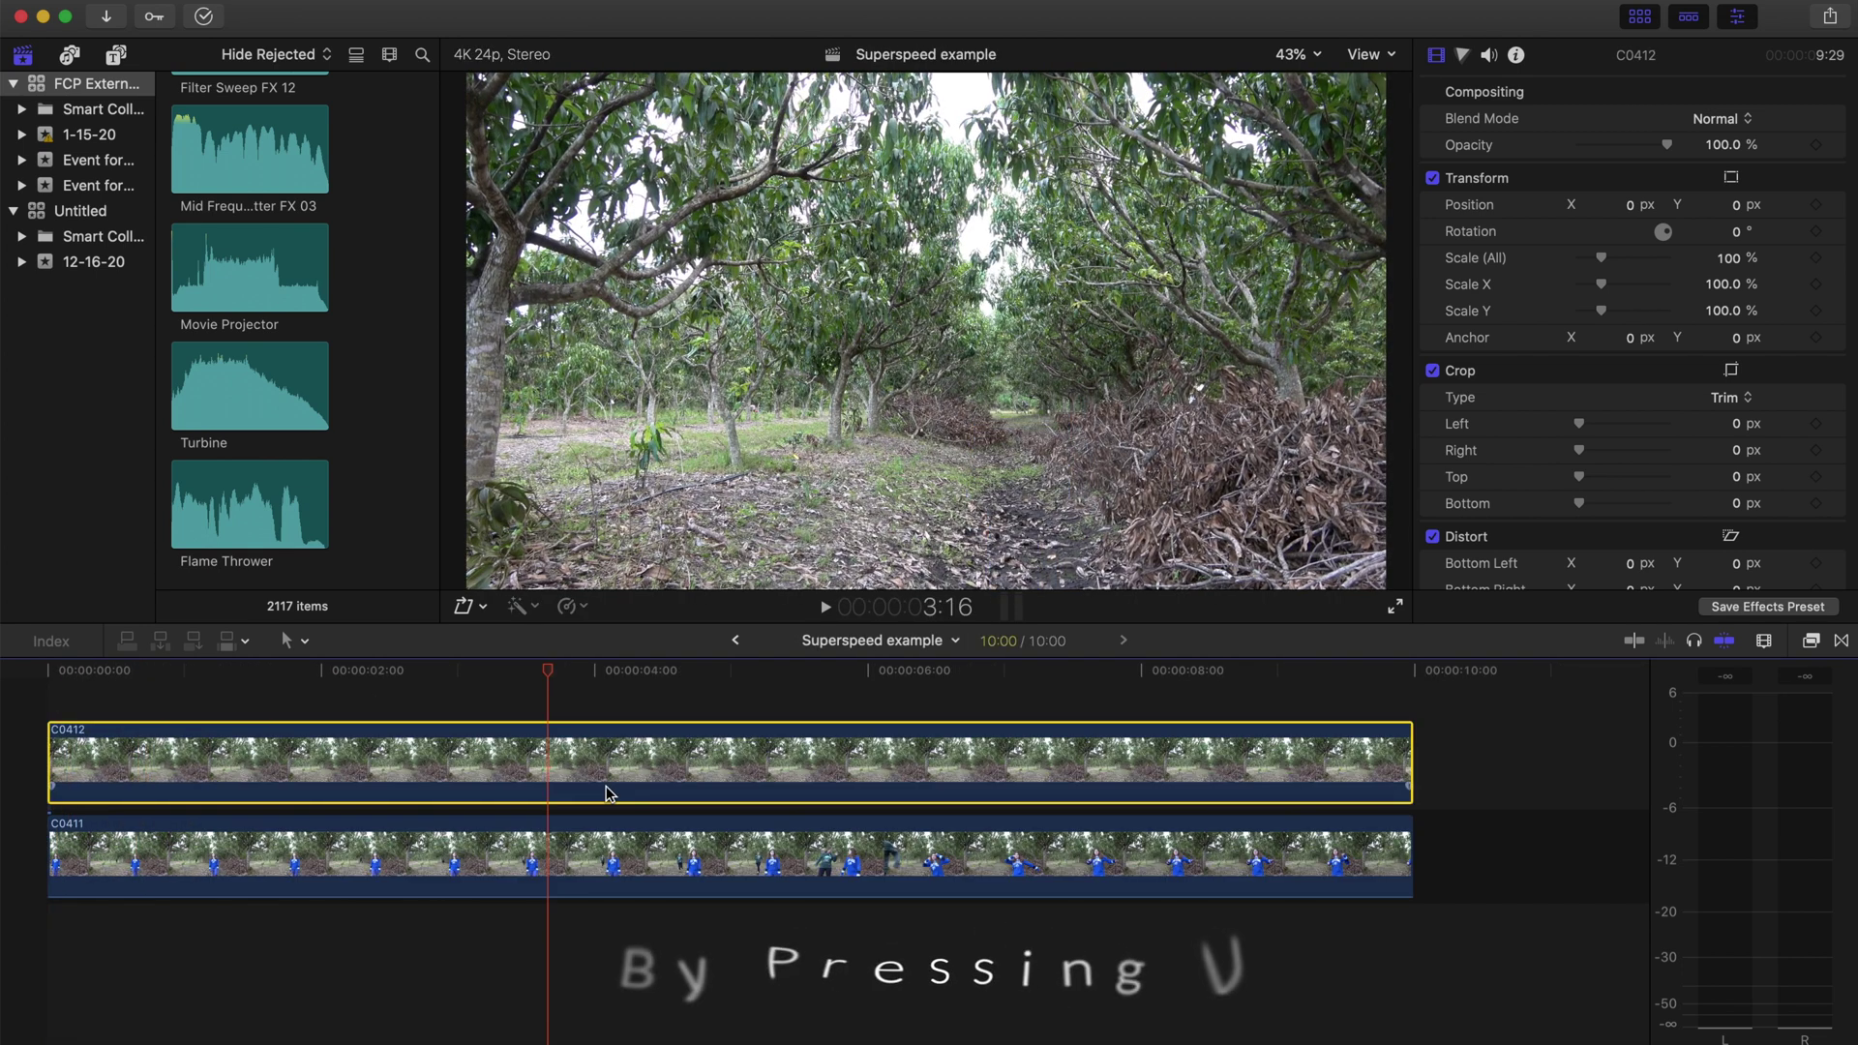
key("v")
key("space")
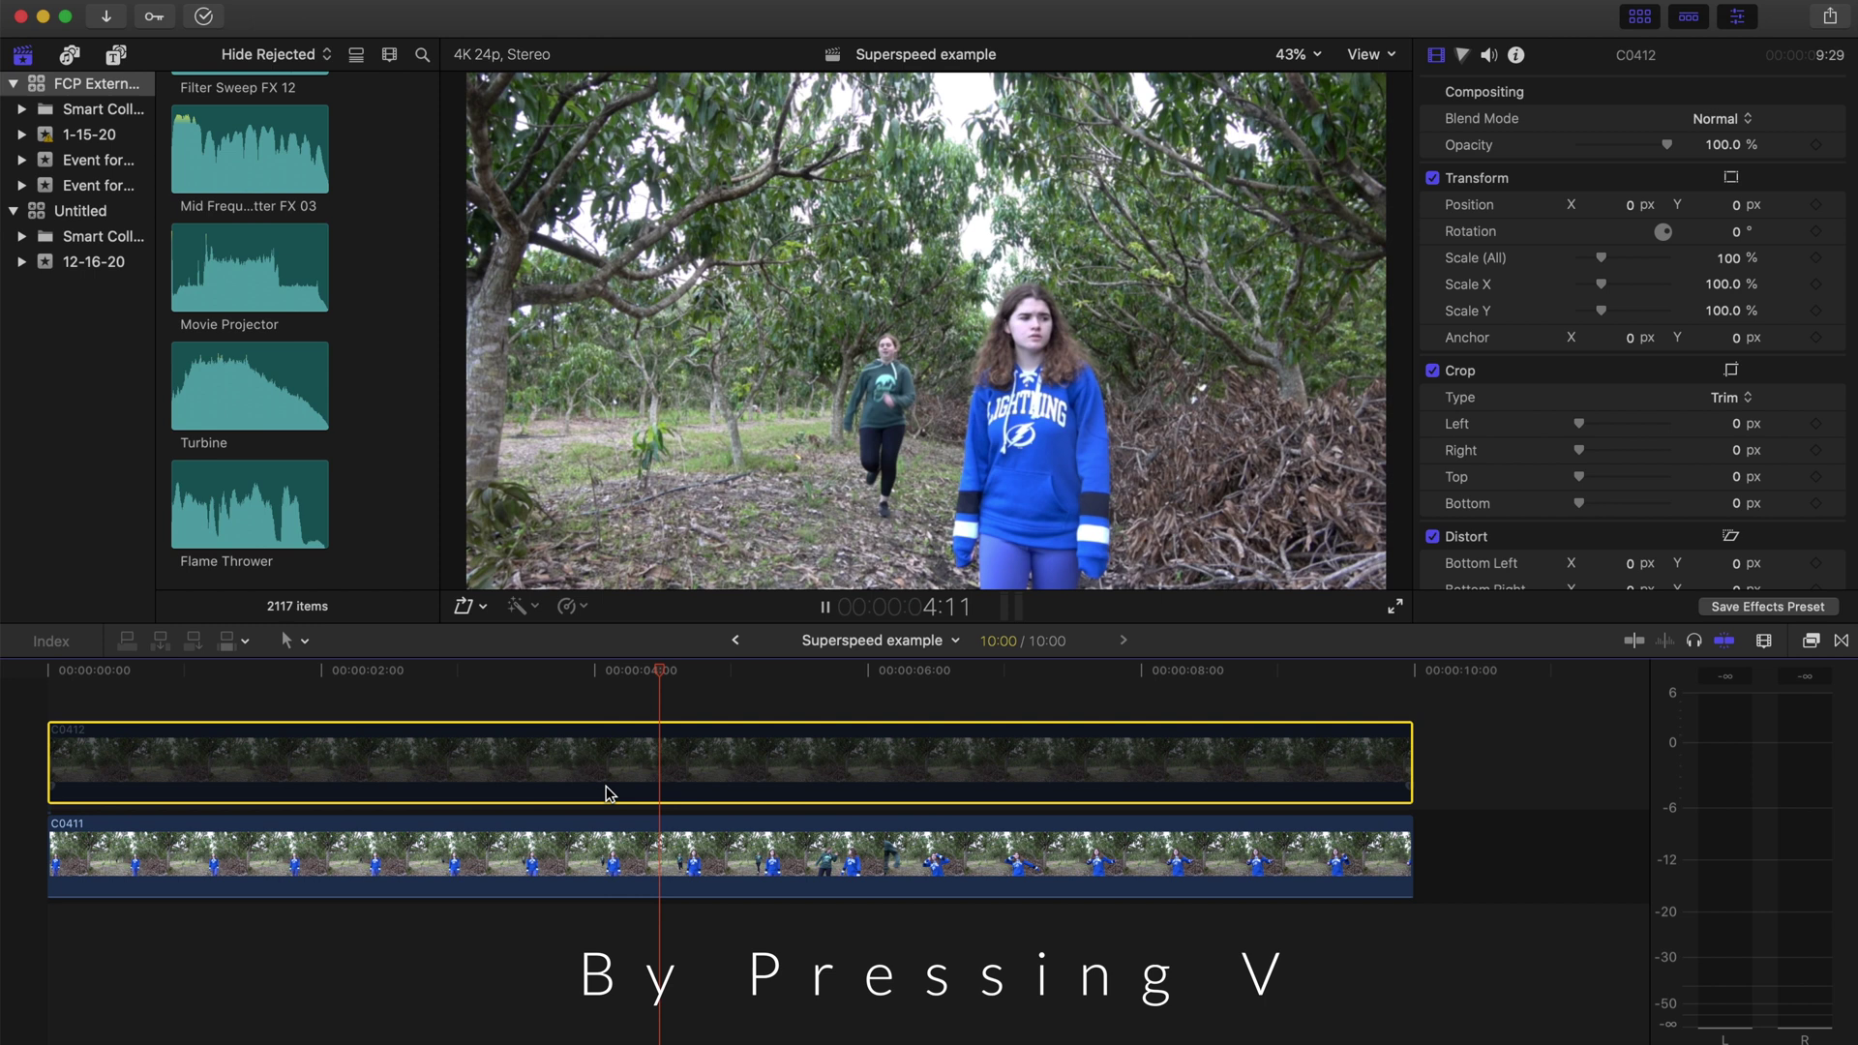
key("space")
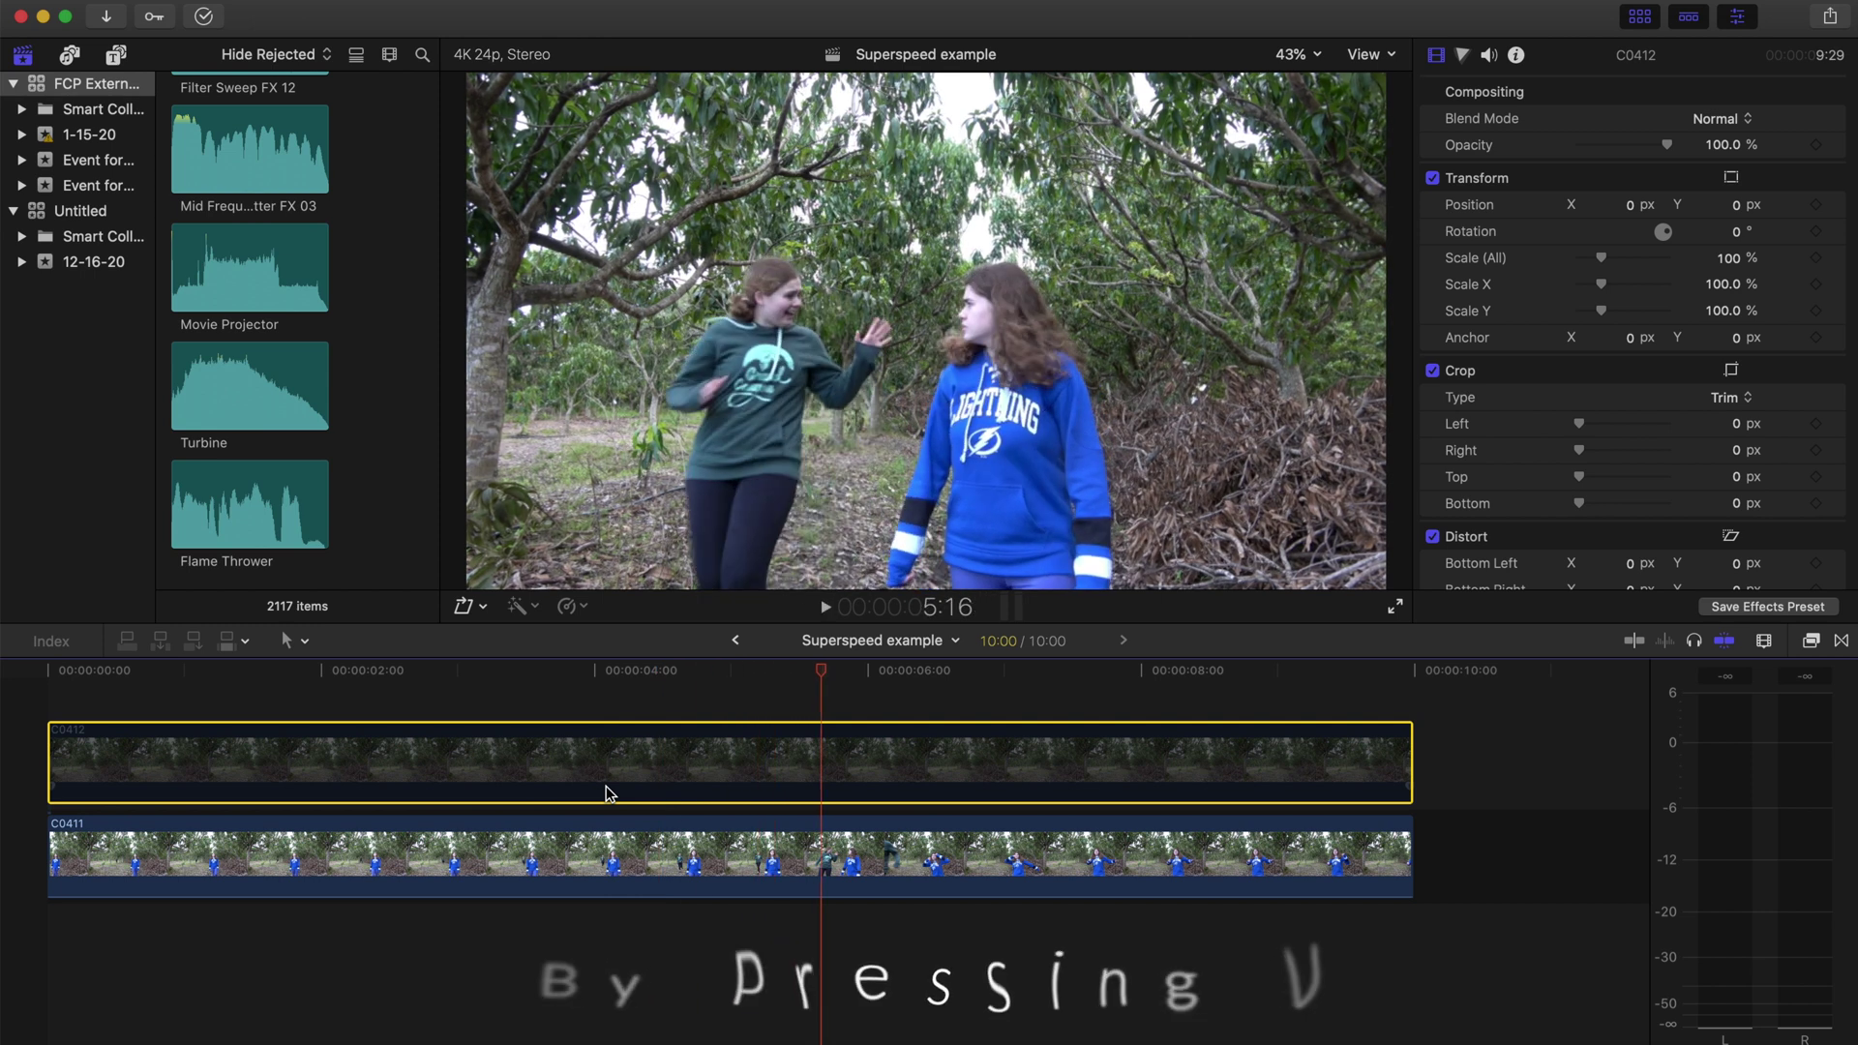
- Blade C0412 at 5:11, delete the part after the cut, and re-enable the clip
left_click_drag(825, 670, 778, 675)
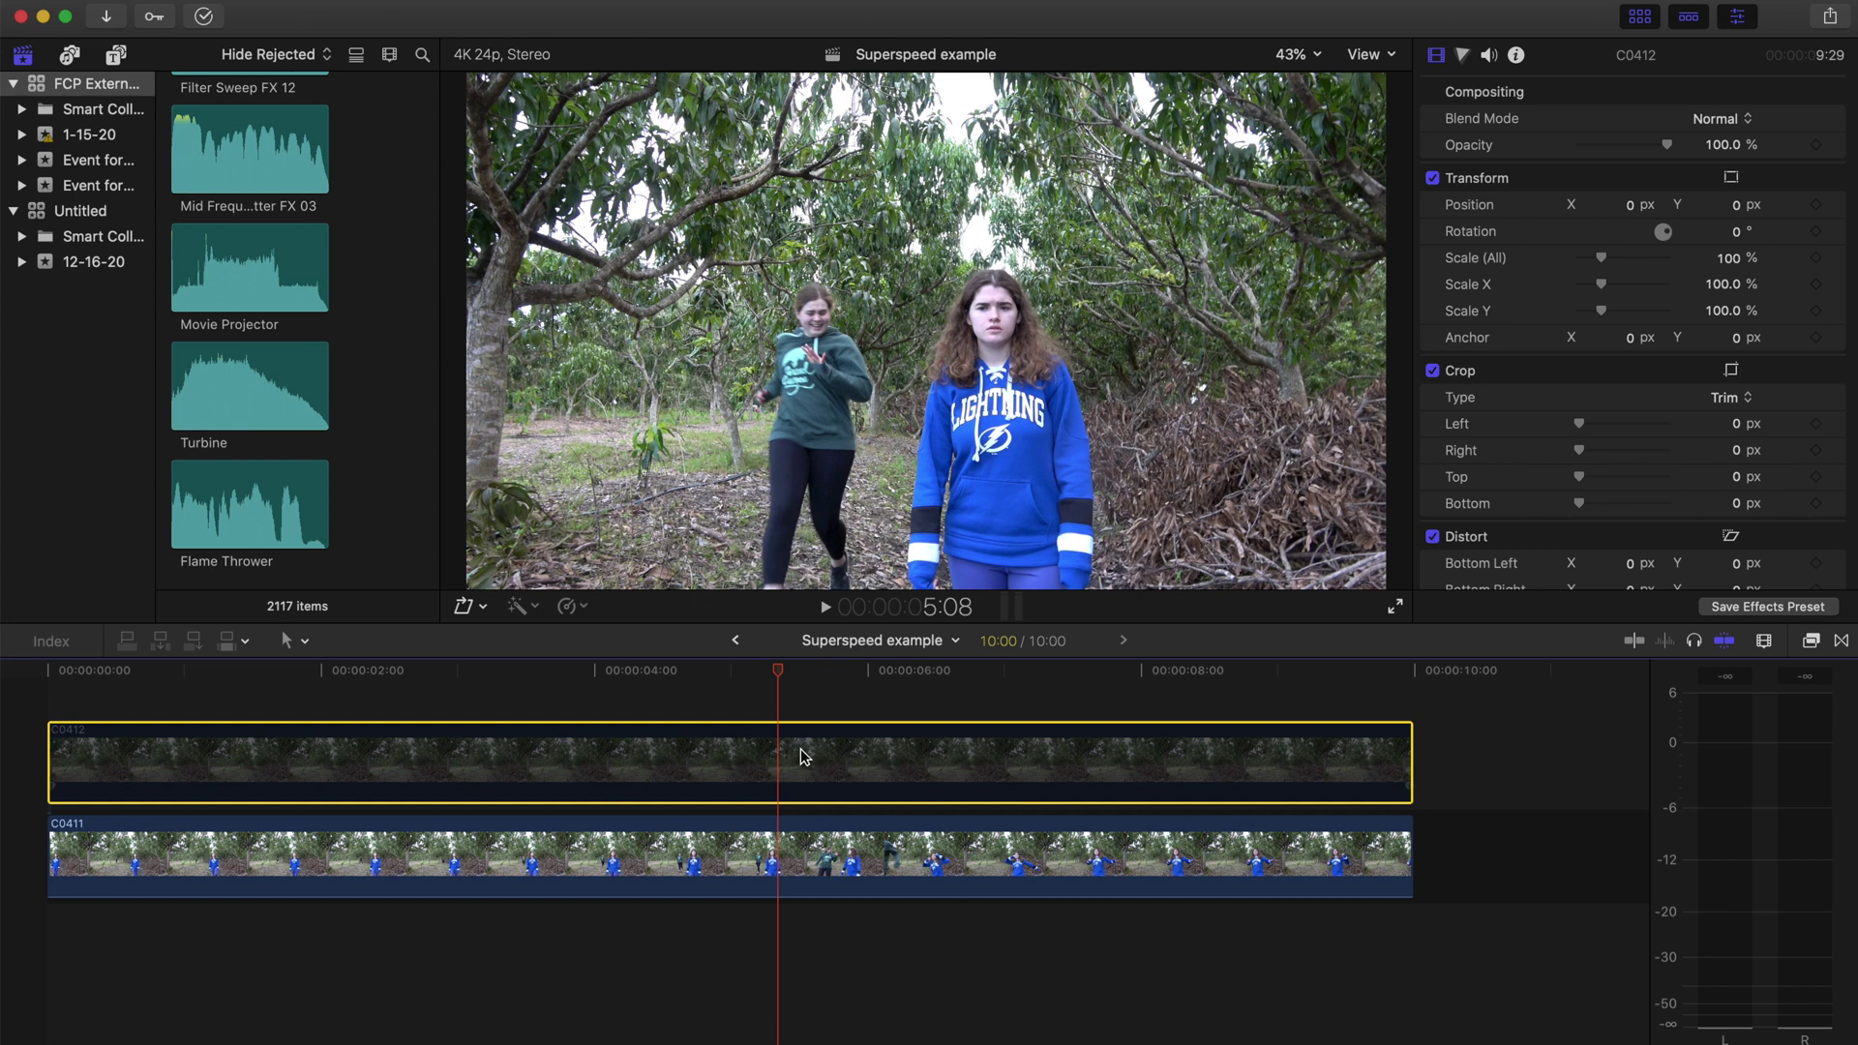
mouse_move(779, 669)
left_mouse_down()
mouse_move(743, 670)
mouse_move(829, 666)
mouse_move(793, 647)
left_mouse_up()
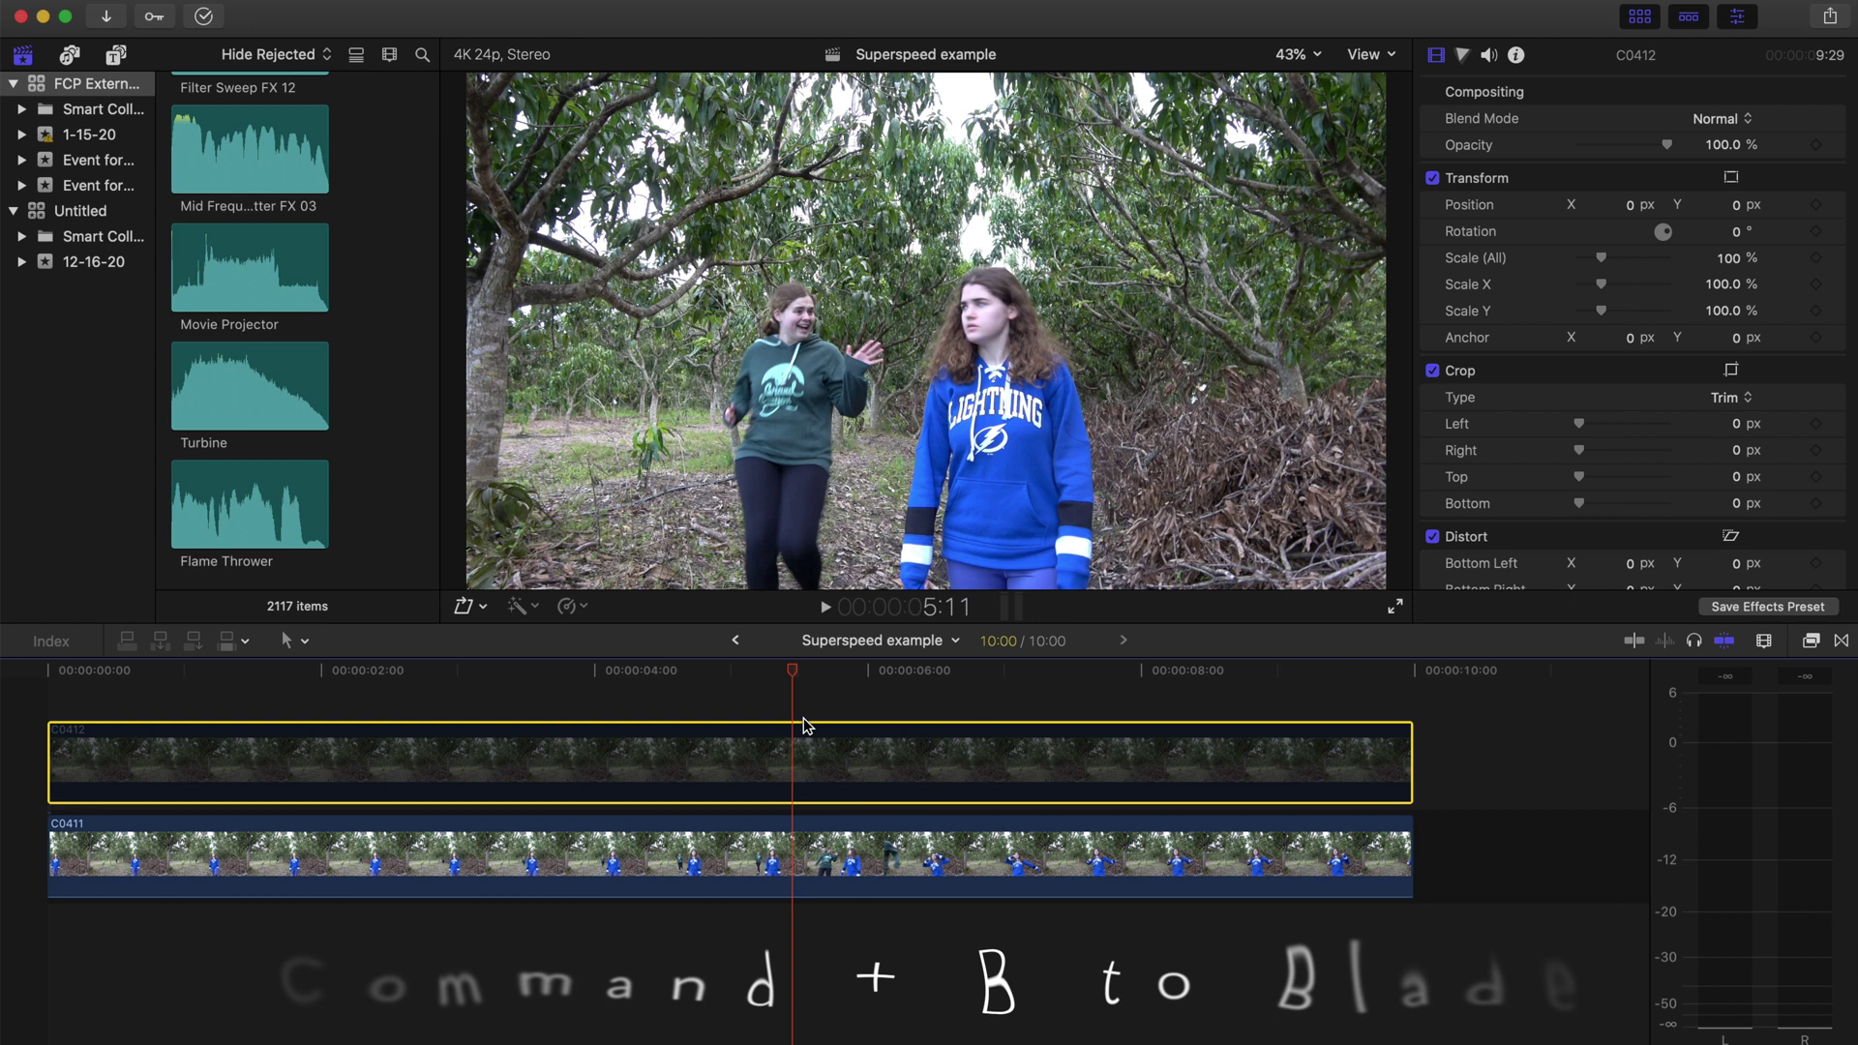
key("super+b")
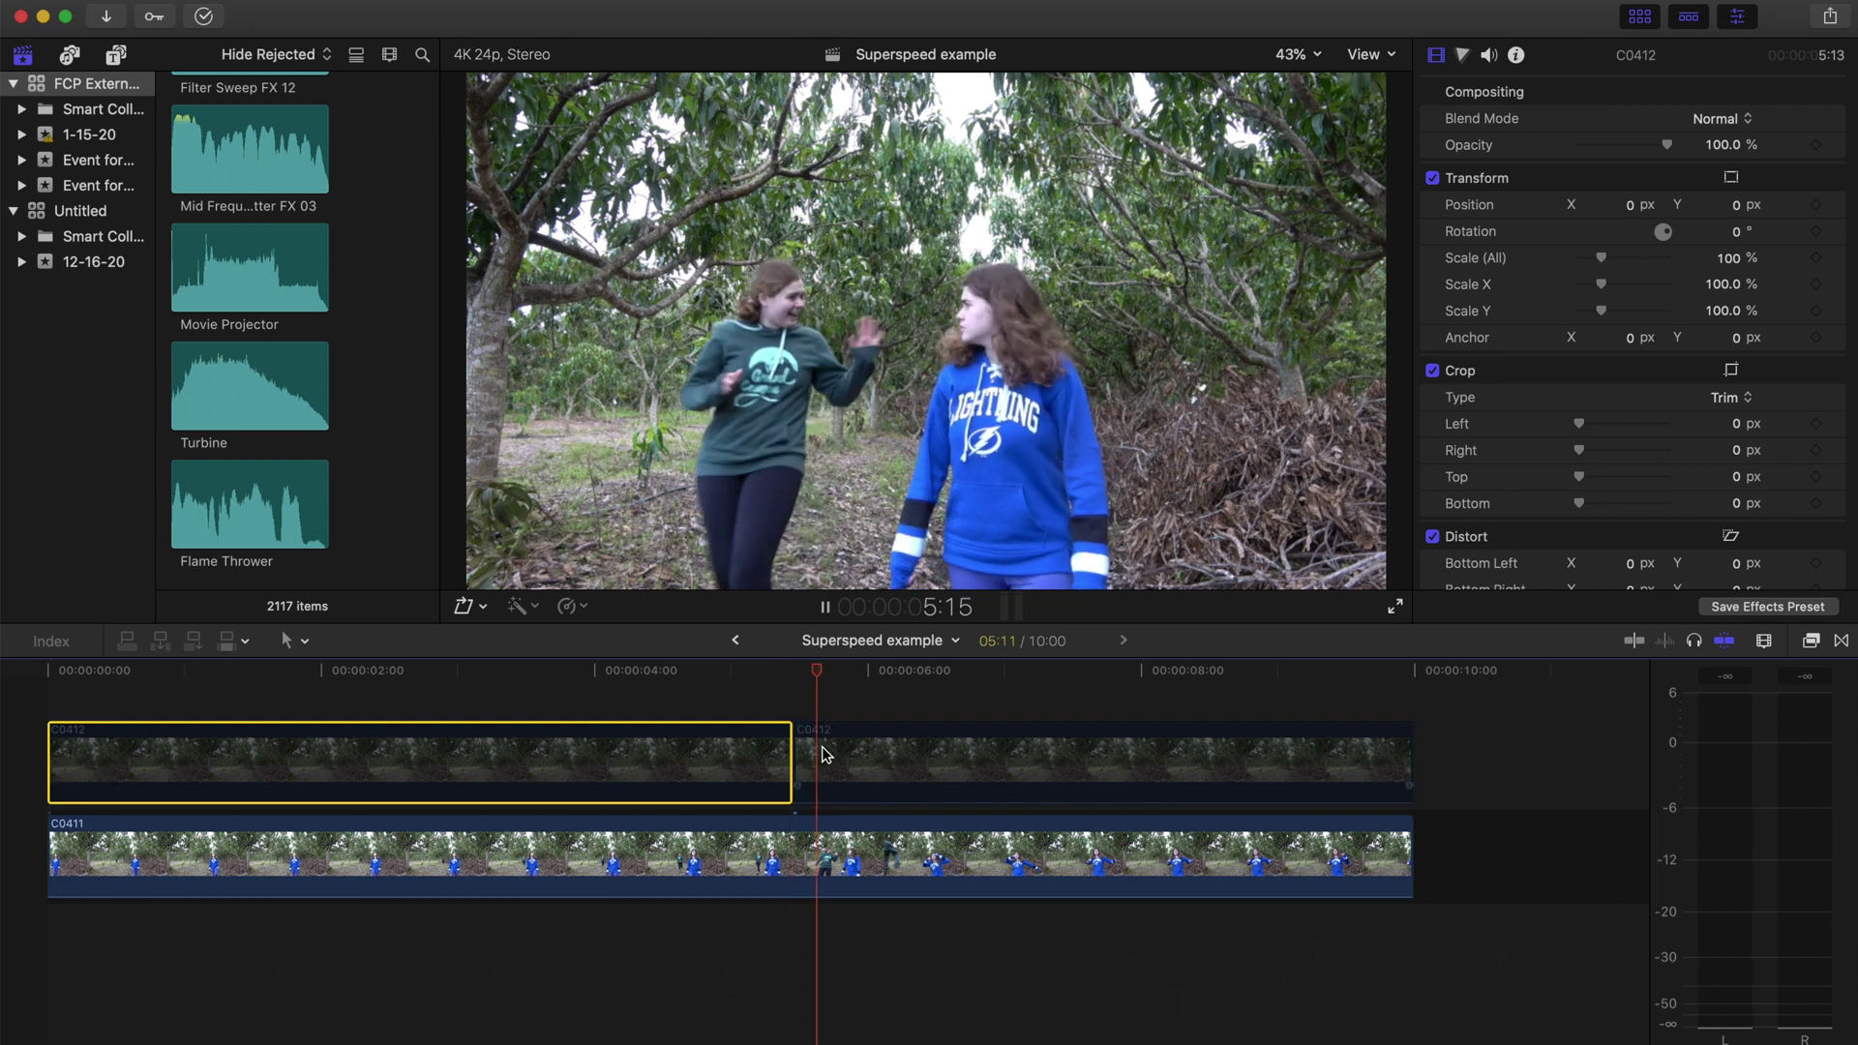
left_click(1145, 730)
key("Delete")
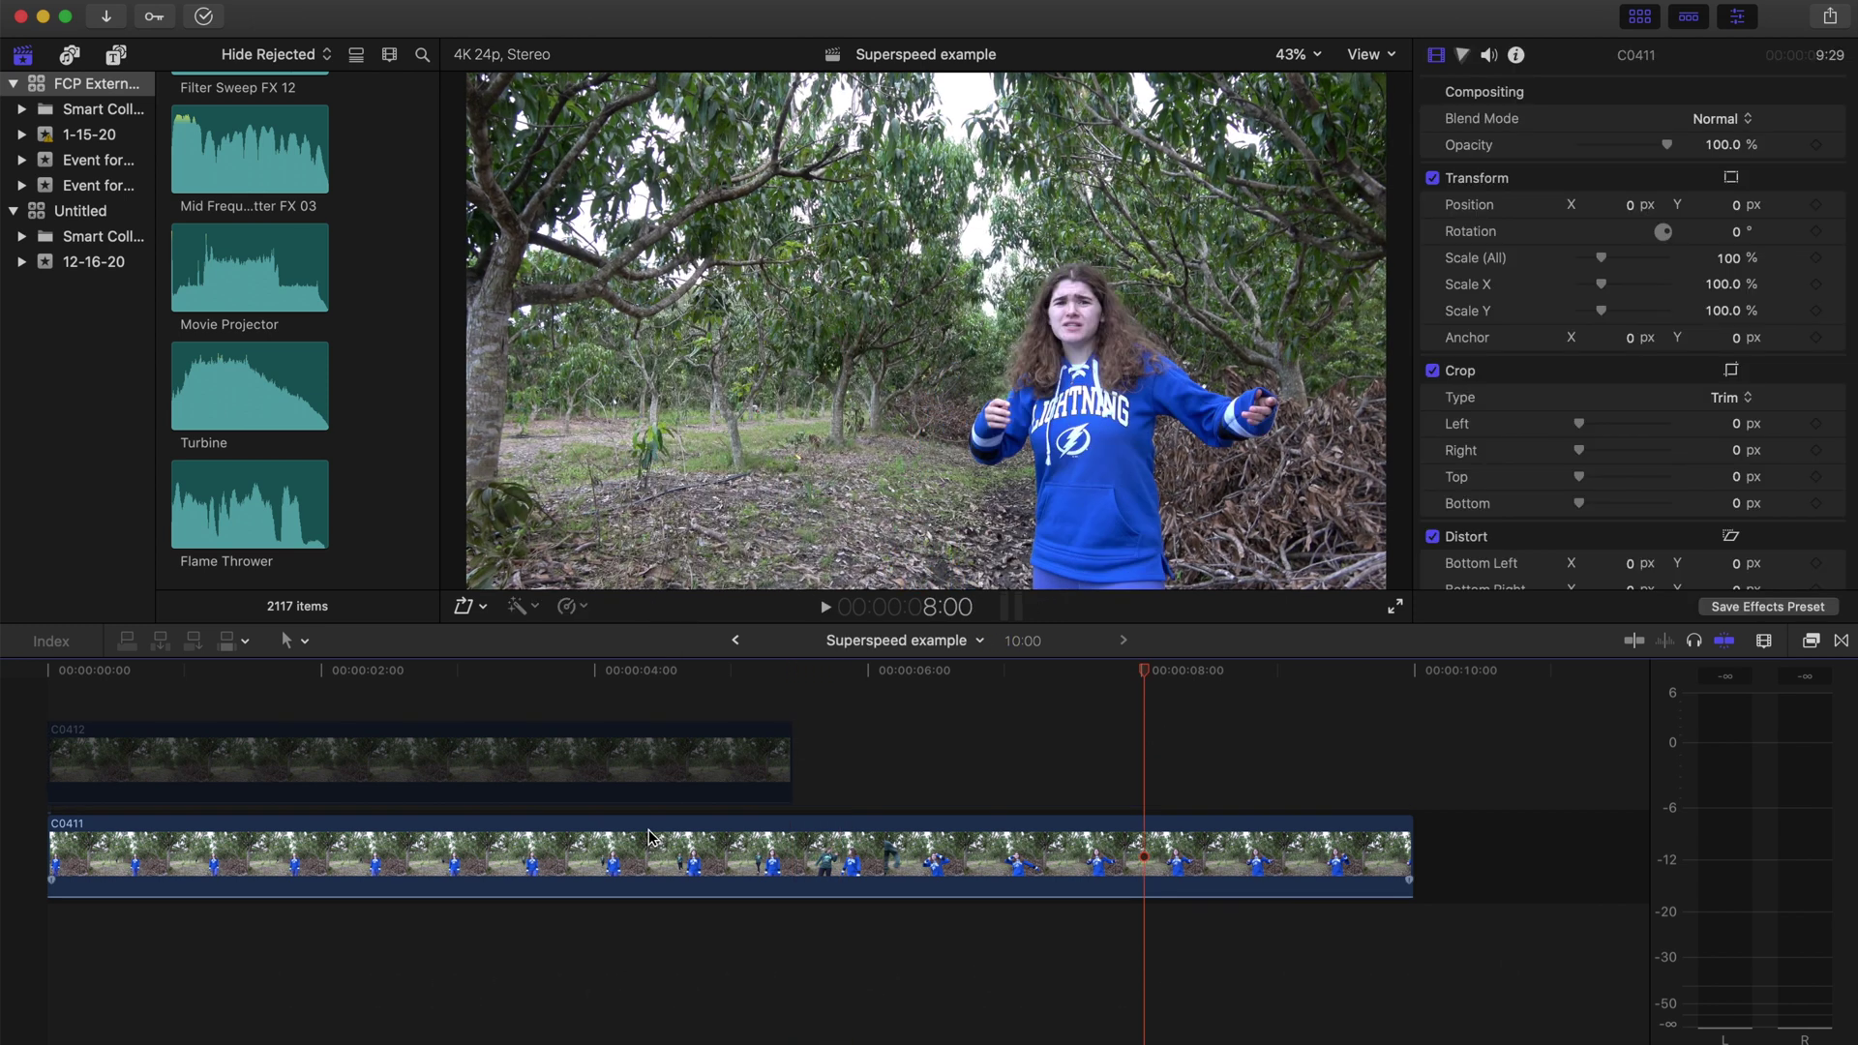
left_click(439, 740)
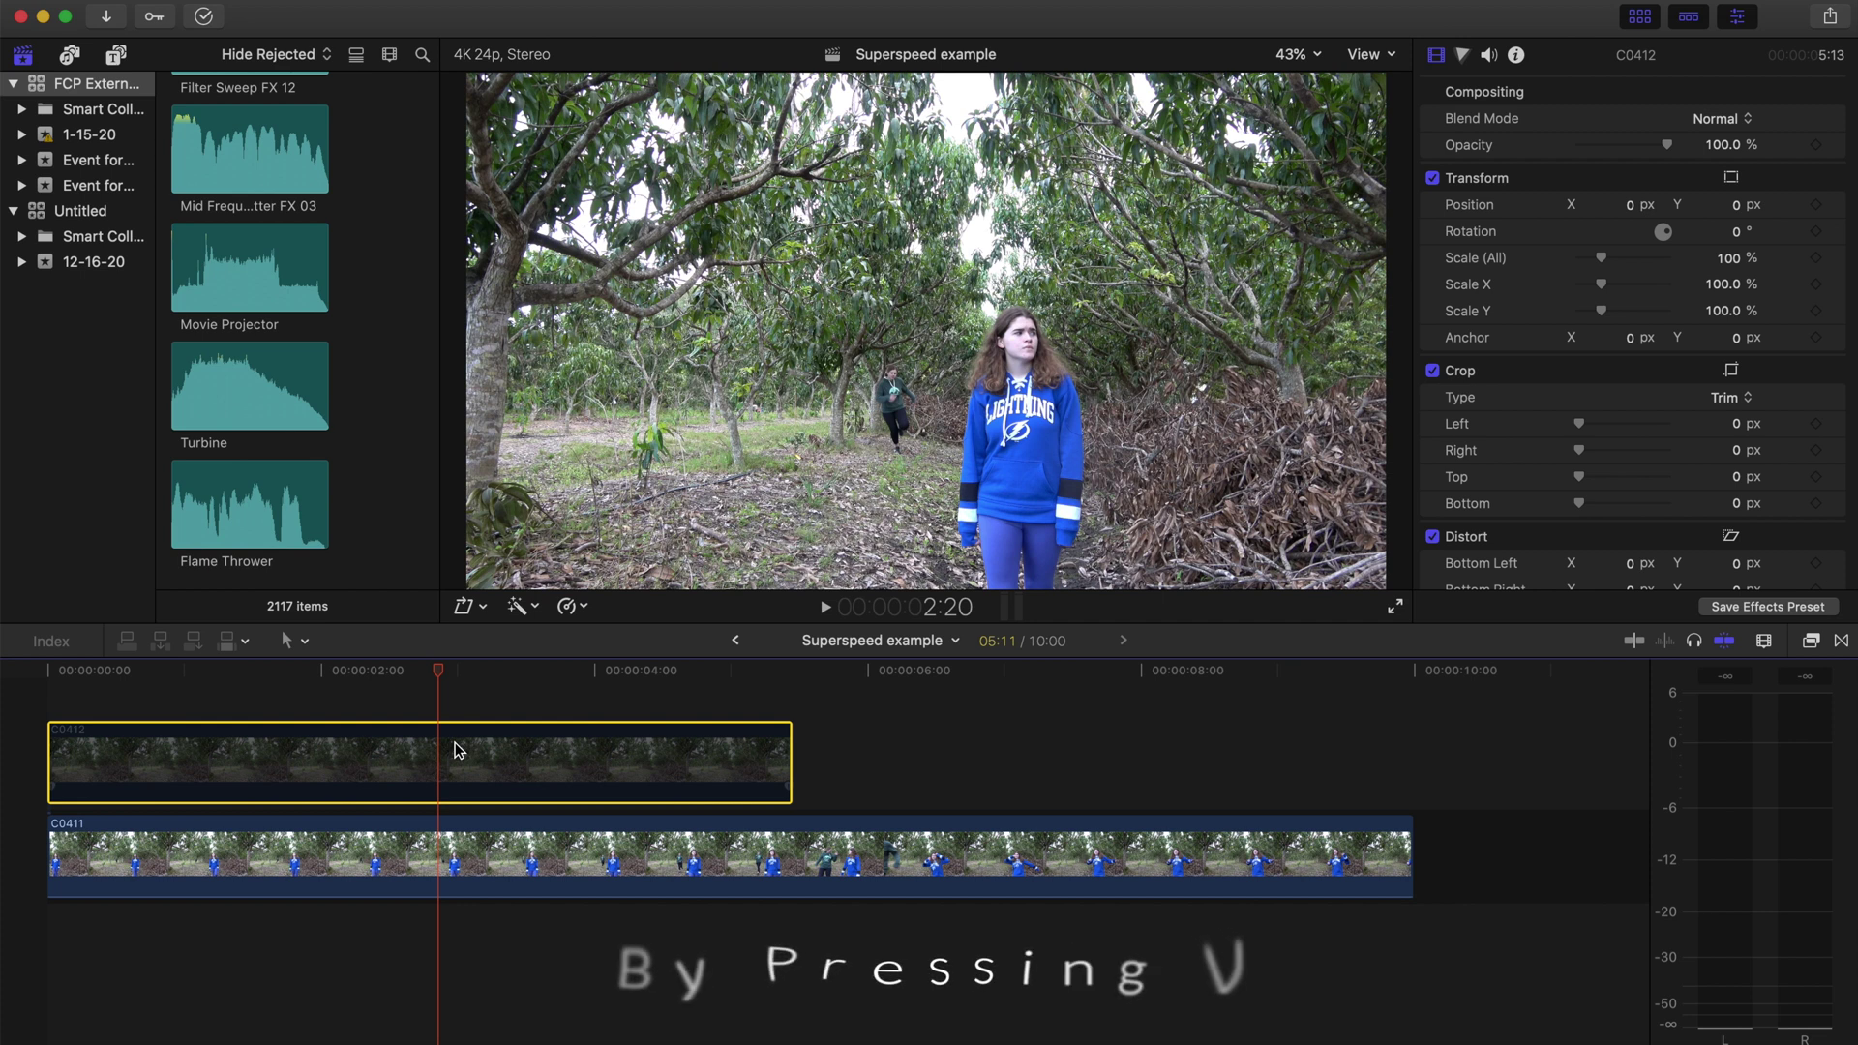
key("v")
key("space")
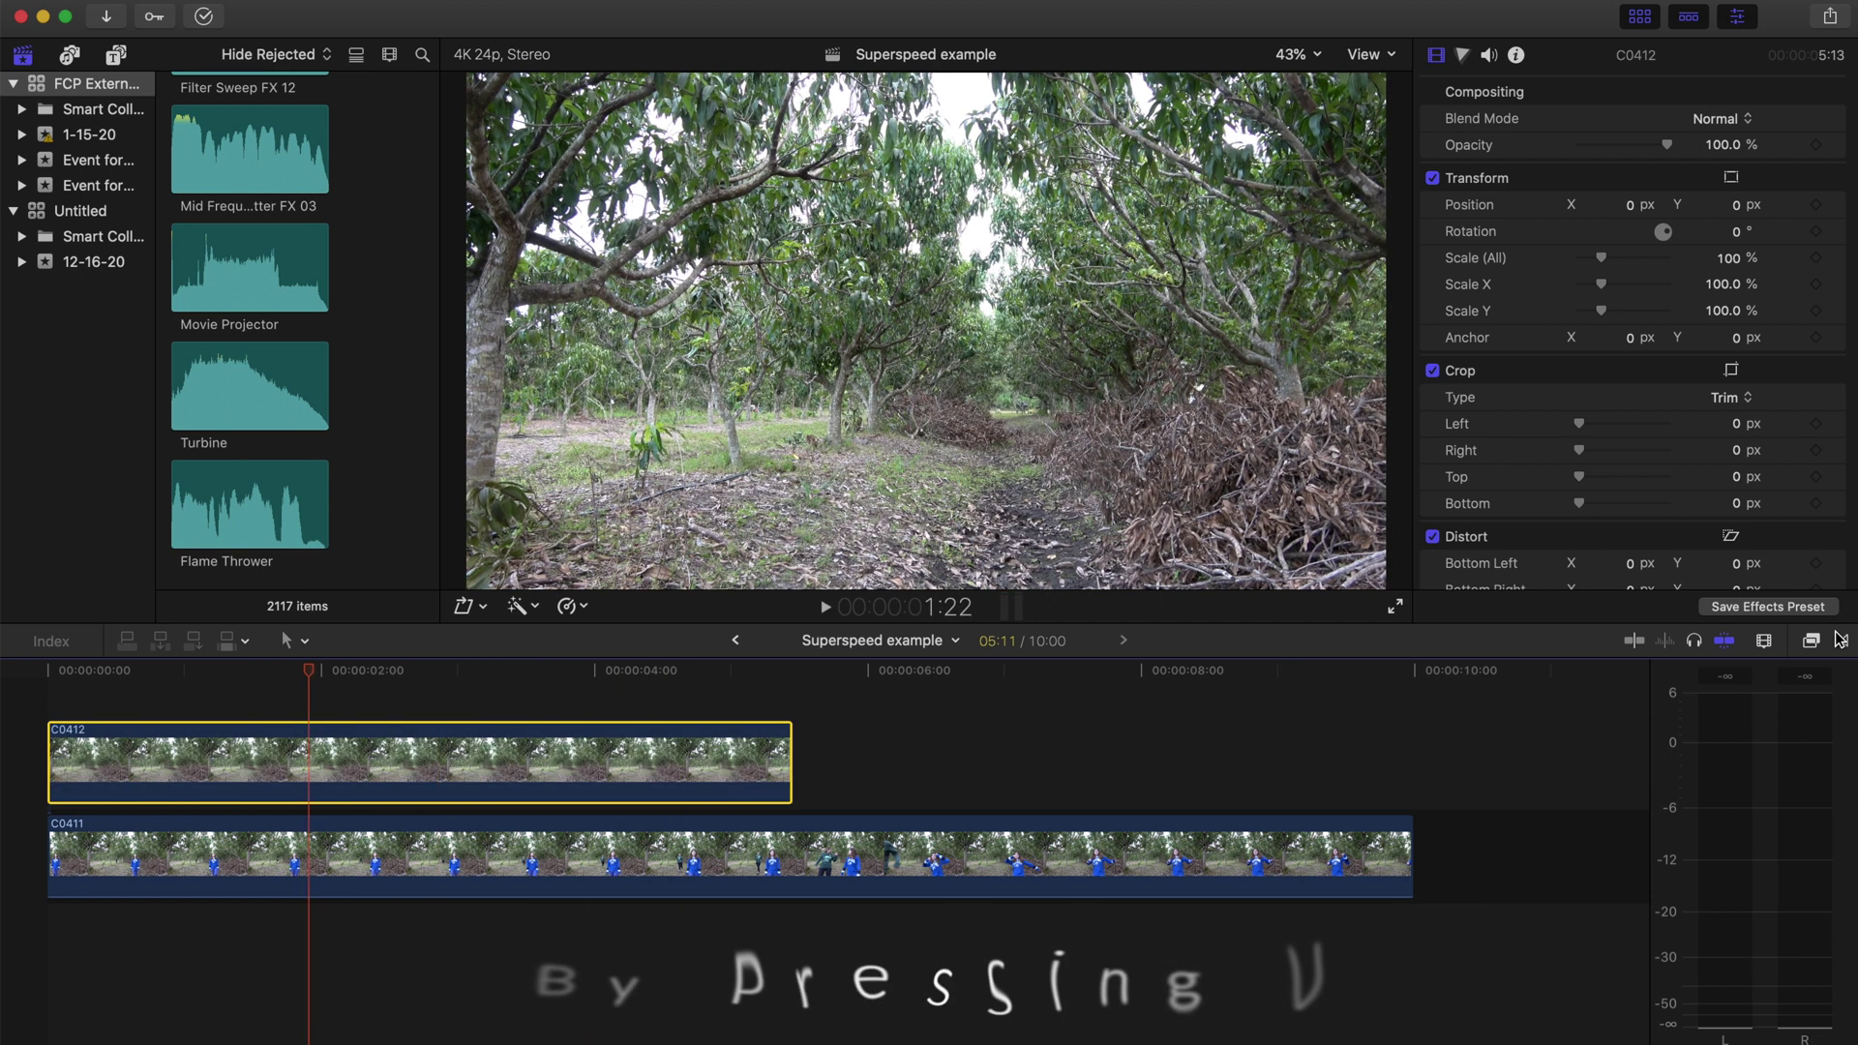
- Apply Draw Mask from the Masks effects category to the upper clip C0412
key("super+5")
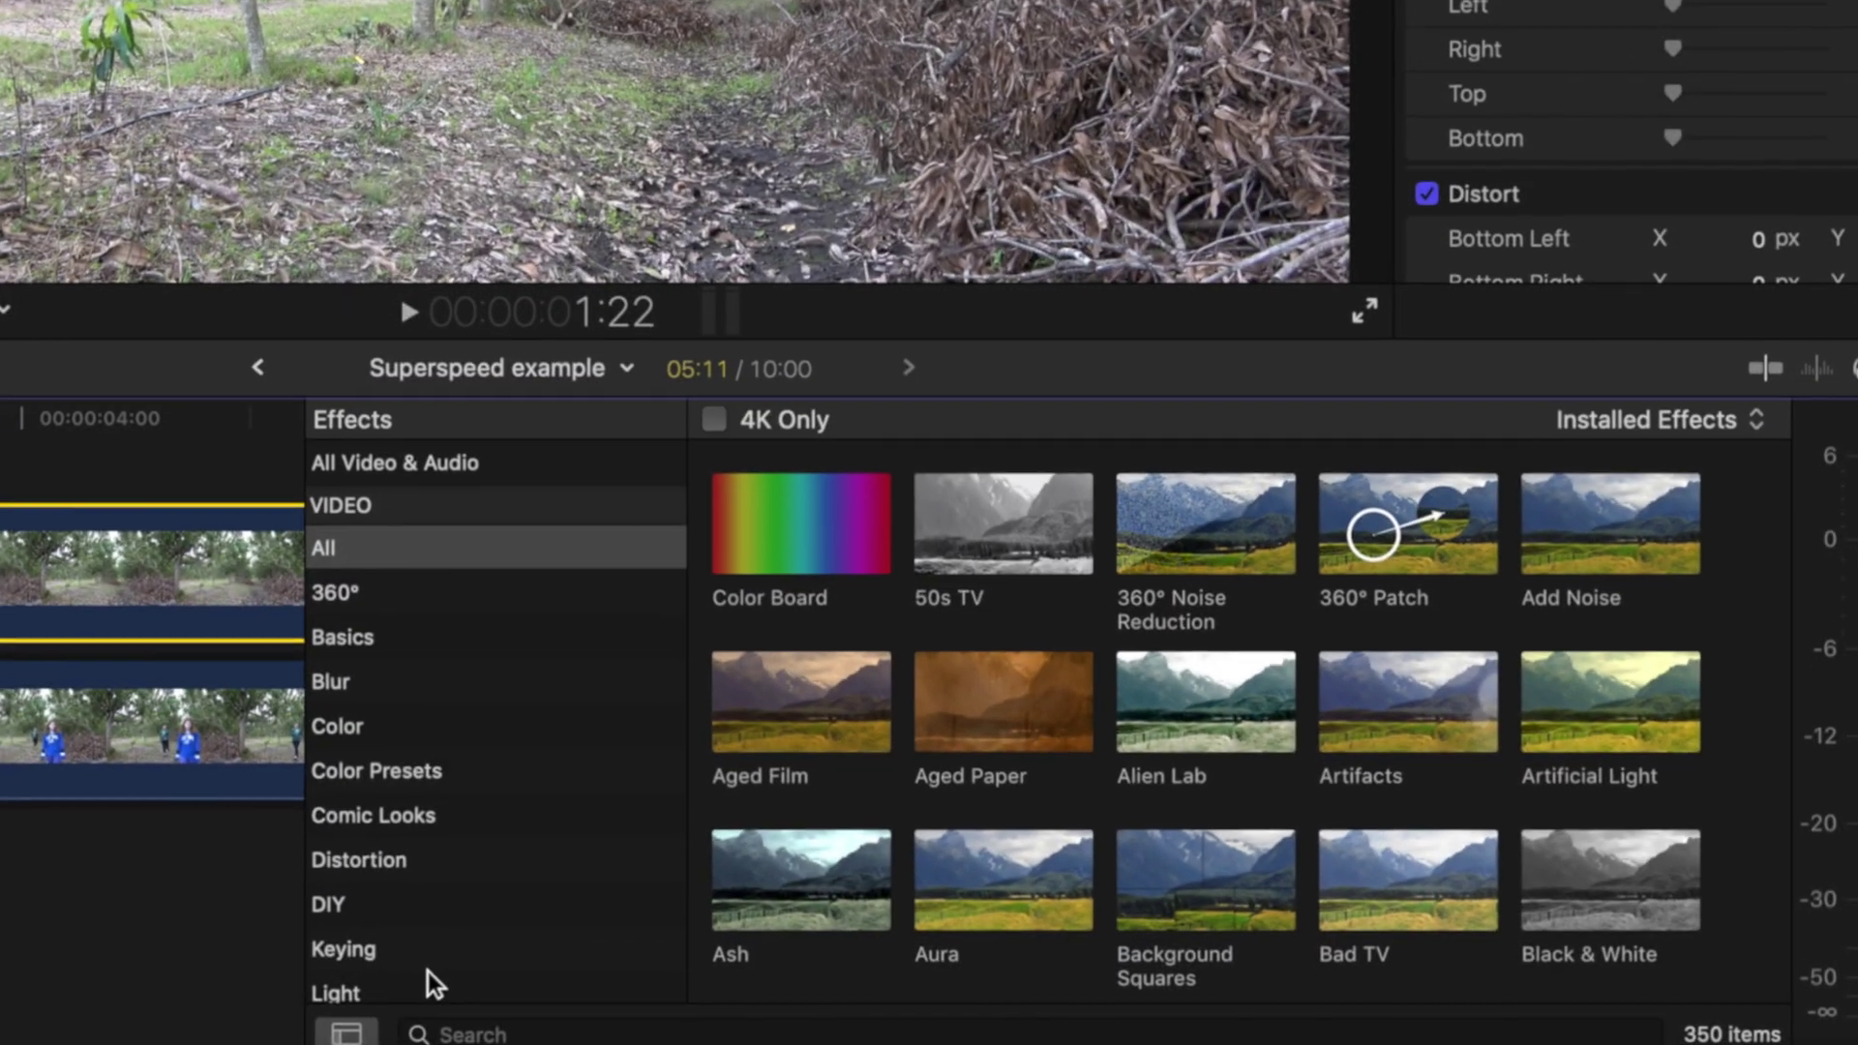
scroll(836, 1001, "down", 3)
left_click(385, 946)
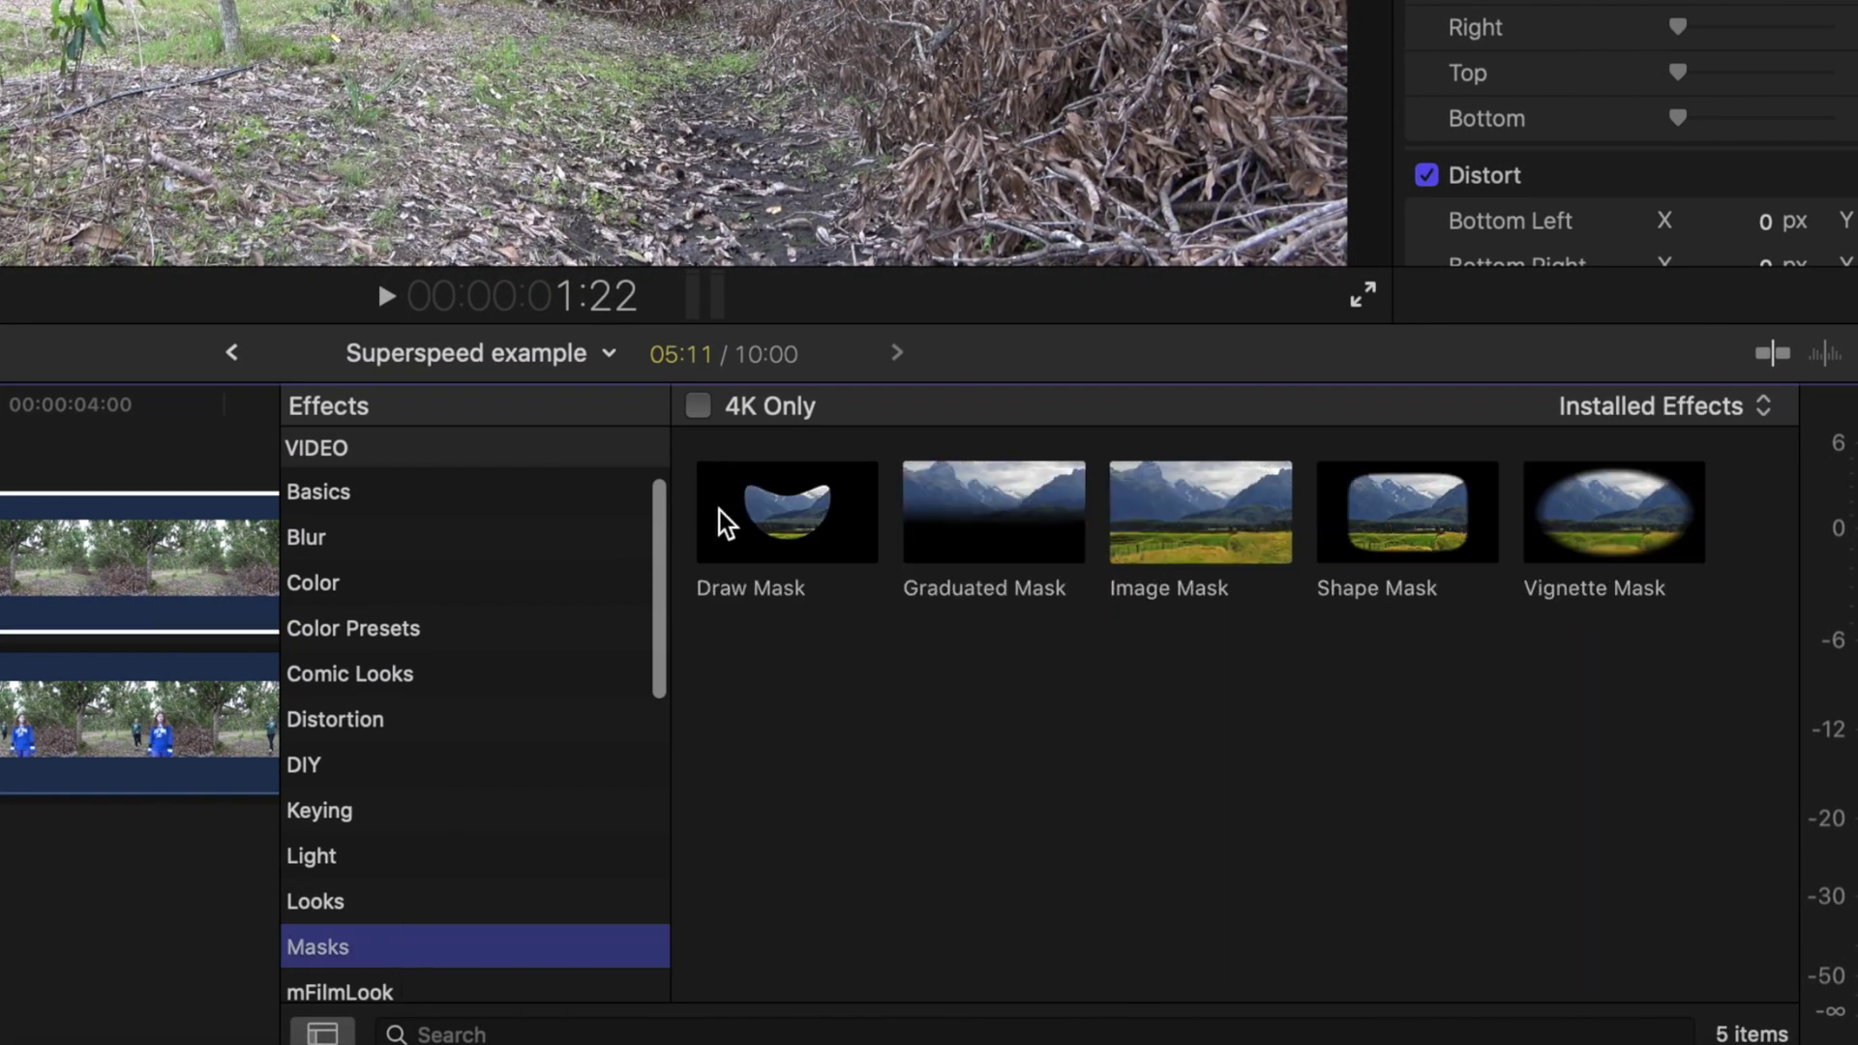
left_click(776, 509)
left_click_drag(776, 508, 39, 581)
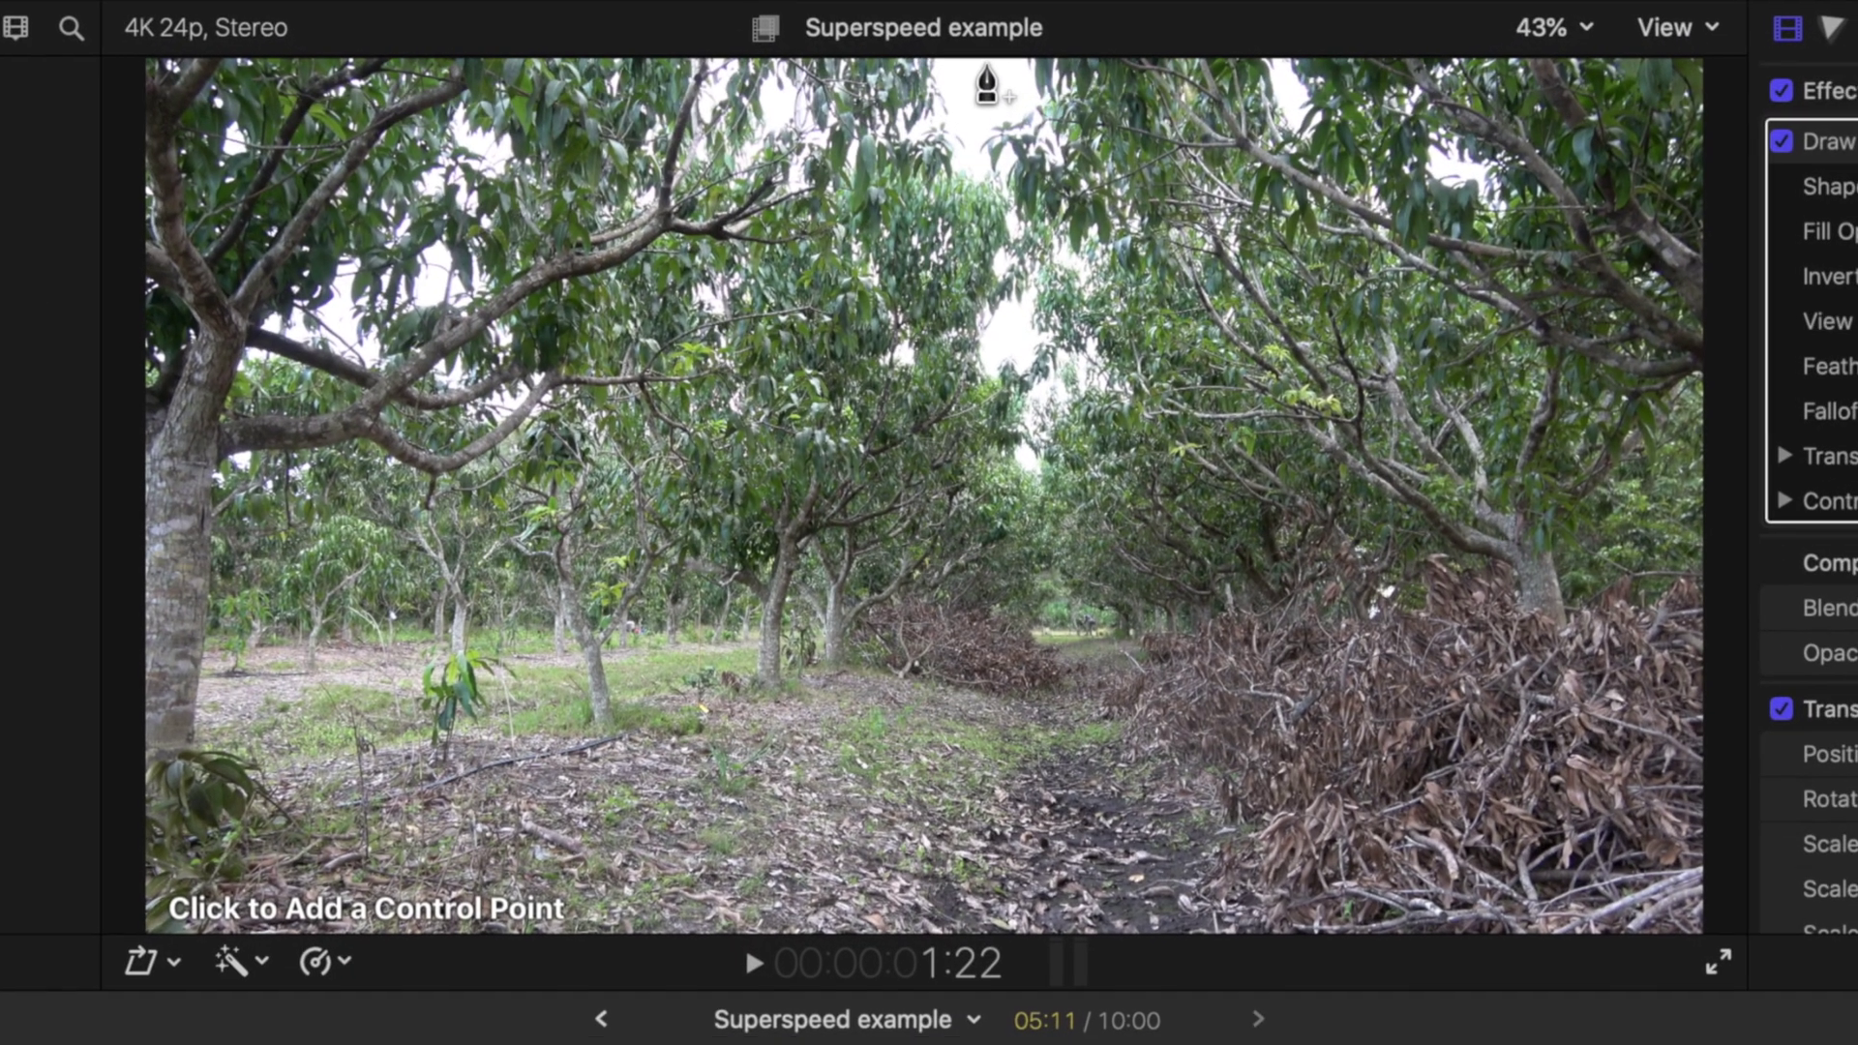
- Draw a closed mask down the frame centre and around the left corners, then play to check
left_click(962, 74)
left_click(933, 172)
left_click(906, 323)
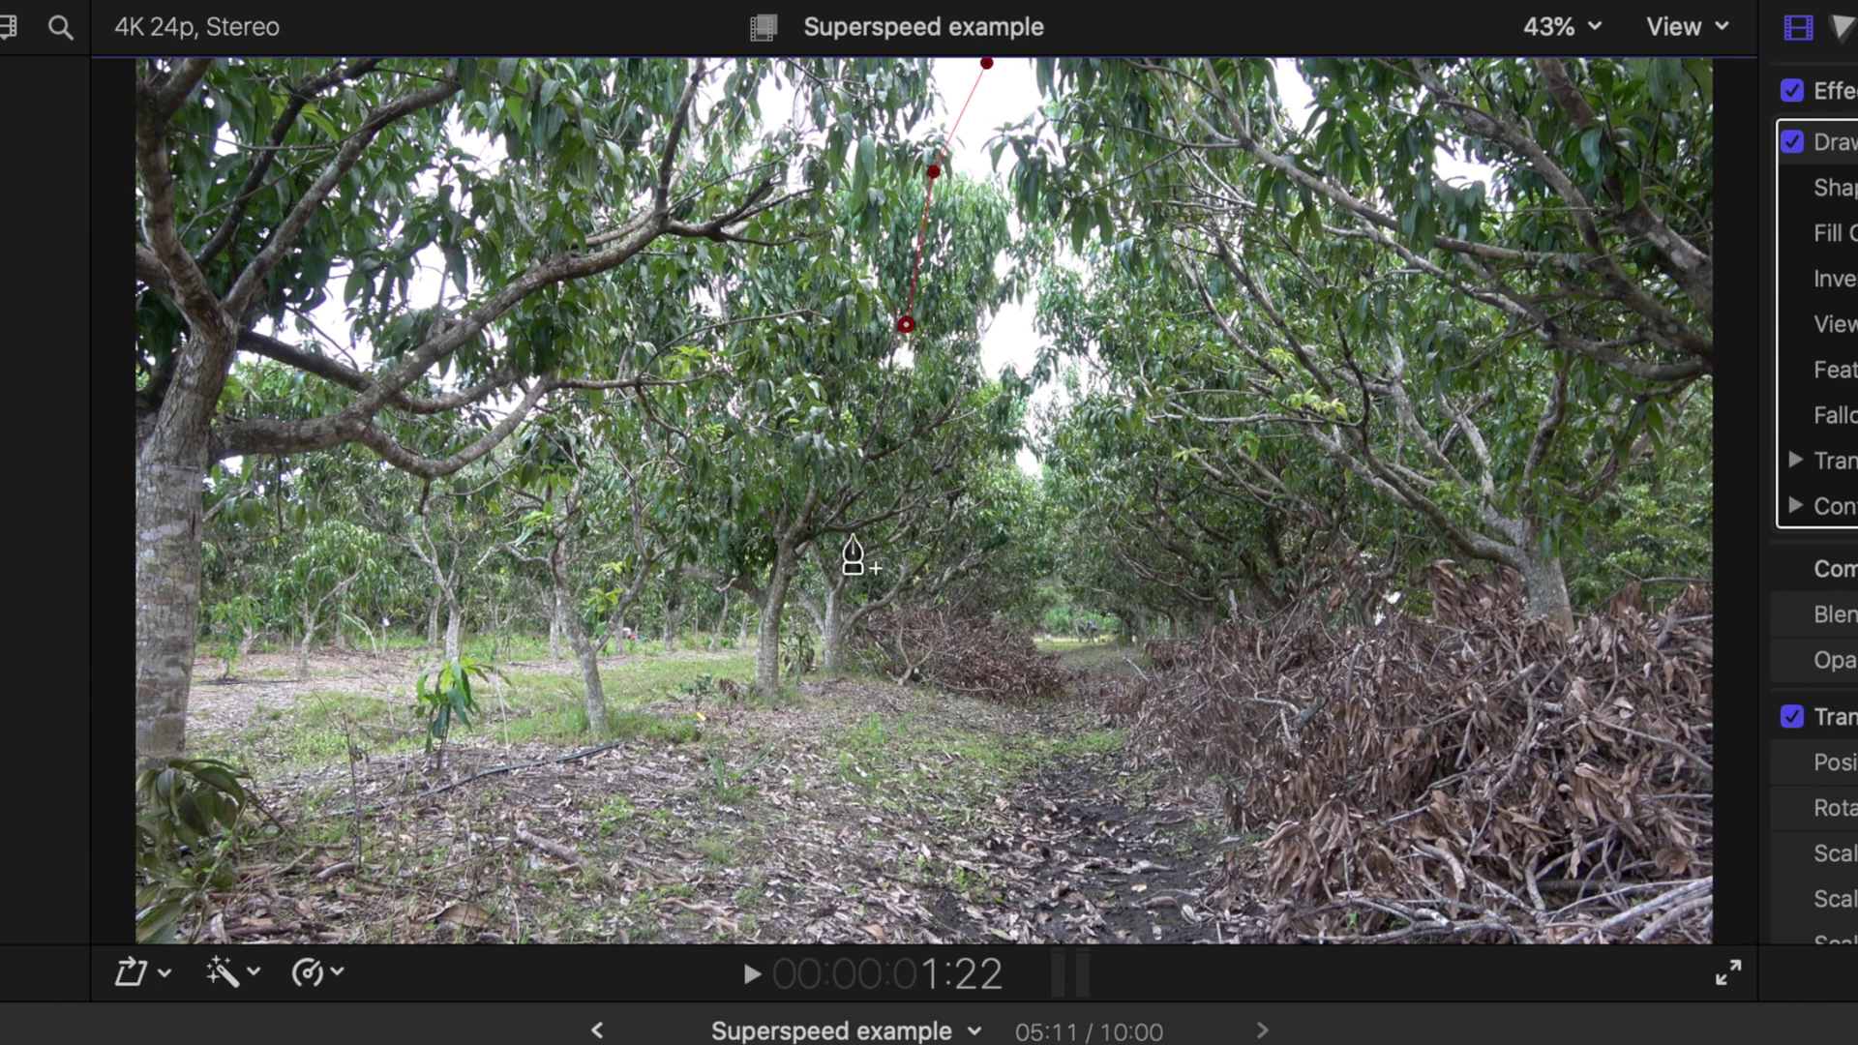
left_click(852, 535)
left_click(810, 749)
left_click(800, 900)
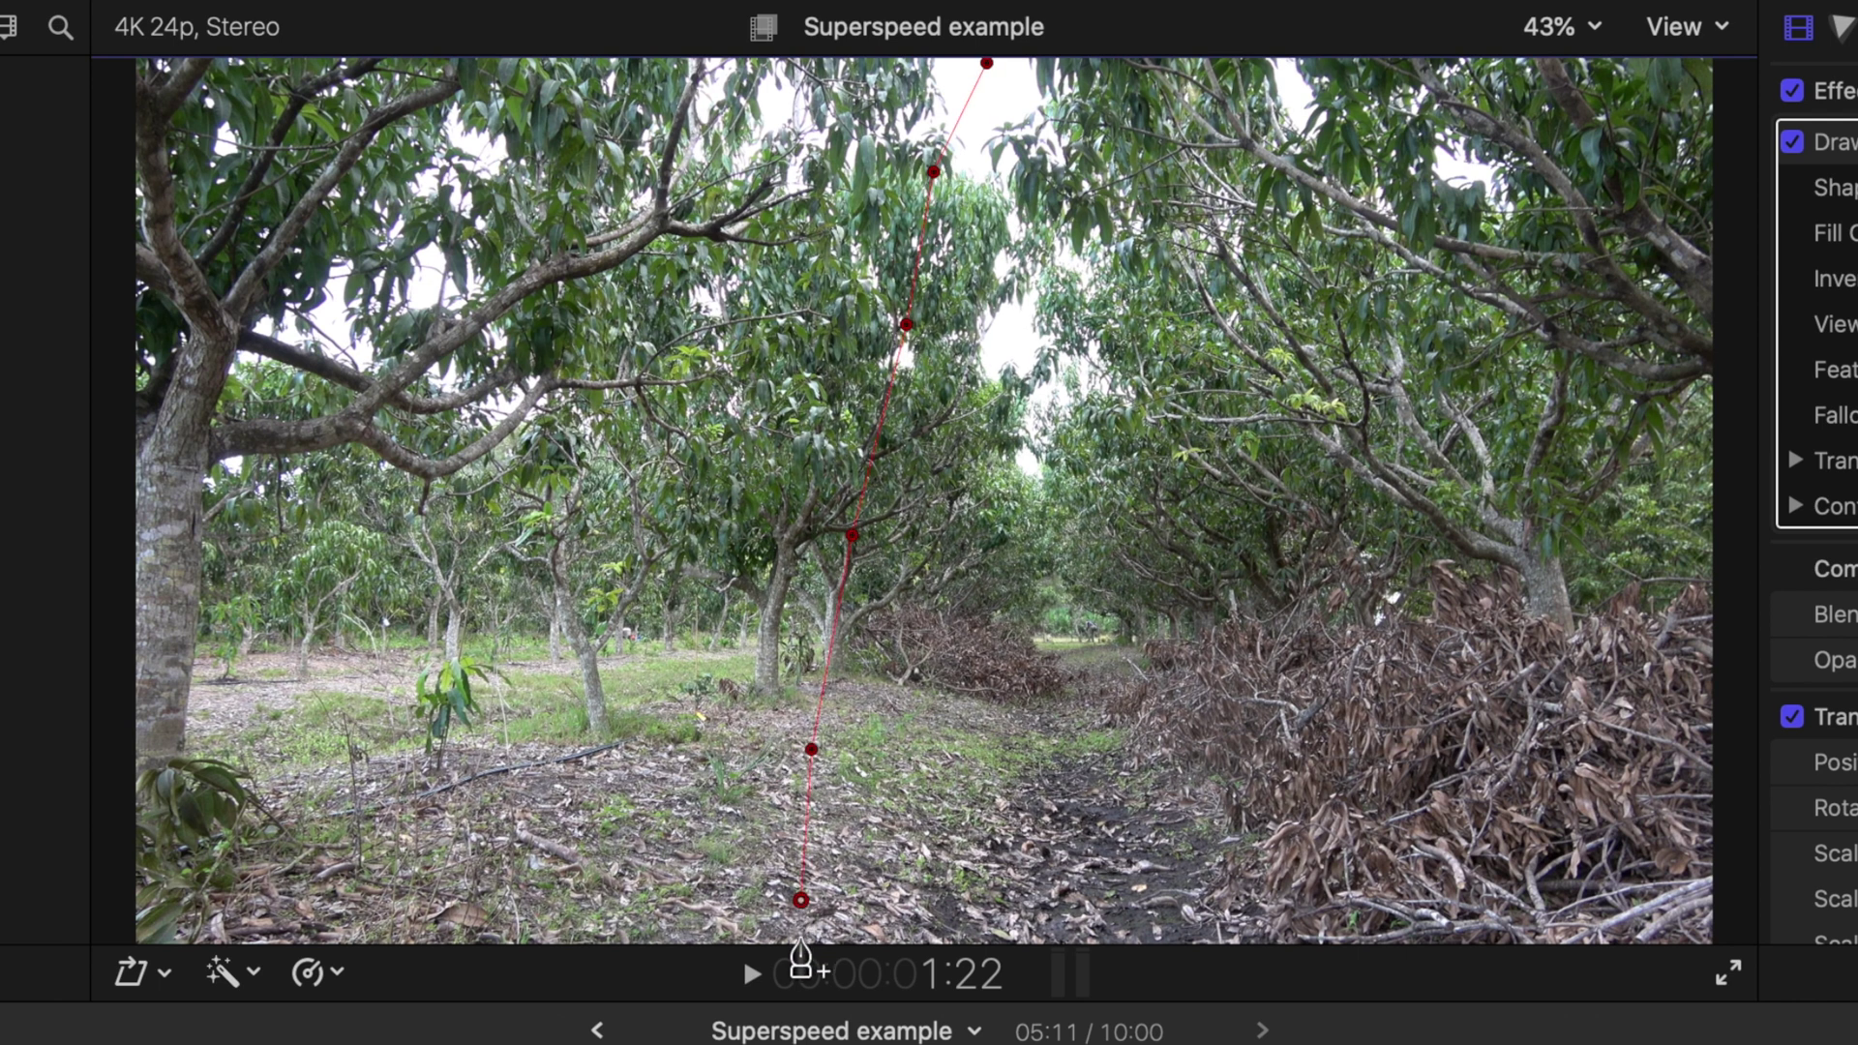
left_click(796, 938)
left_click(140, 937)
left_click(140, 74)
left_click(986, 63)
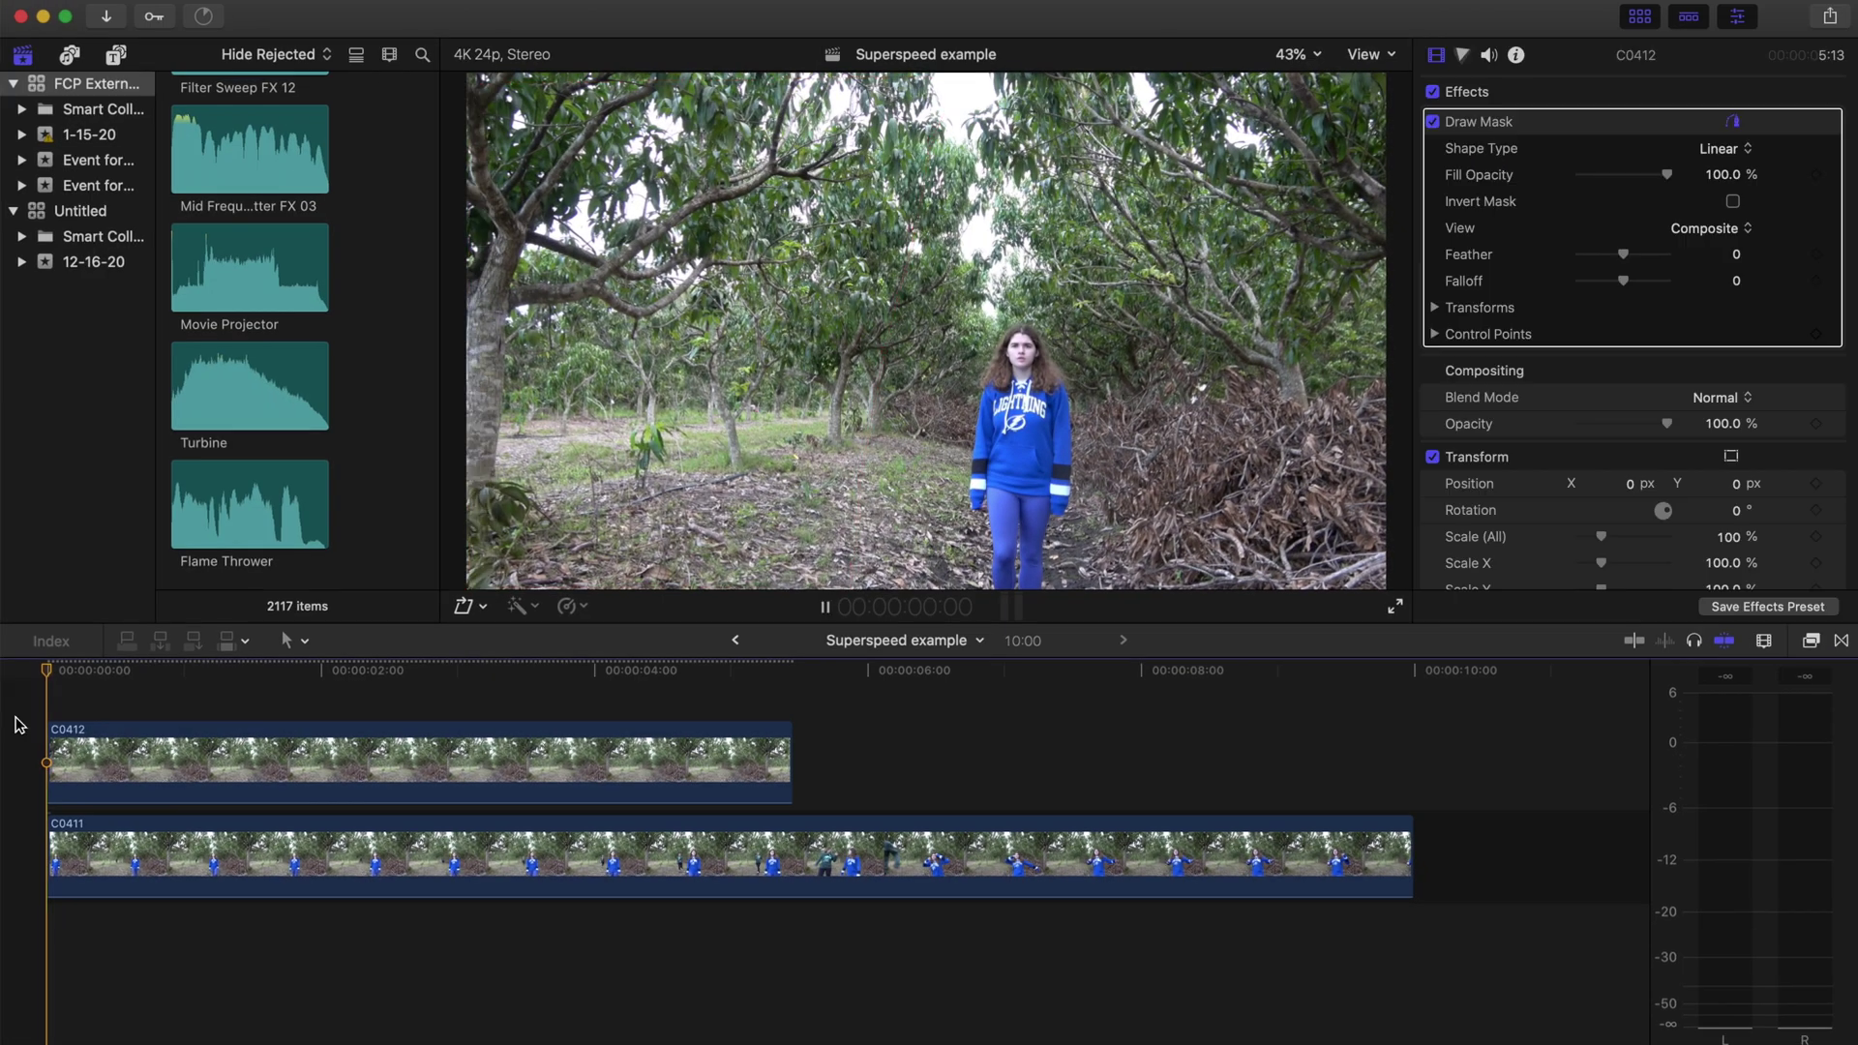
key("slash")
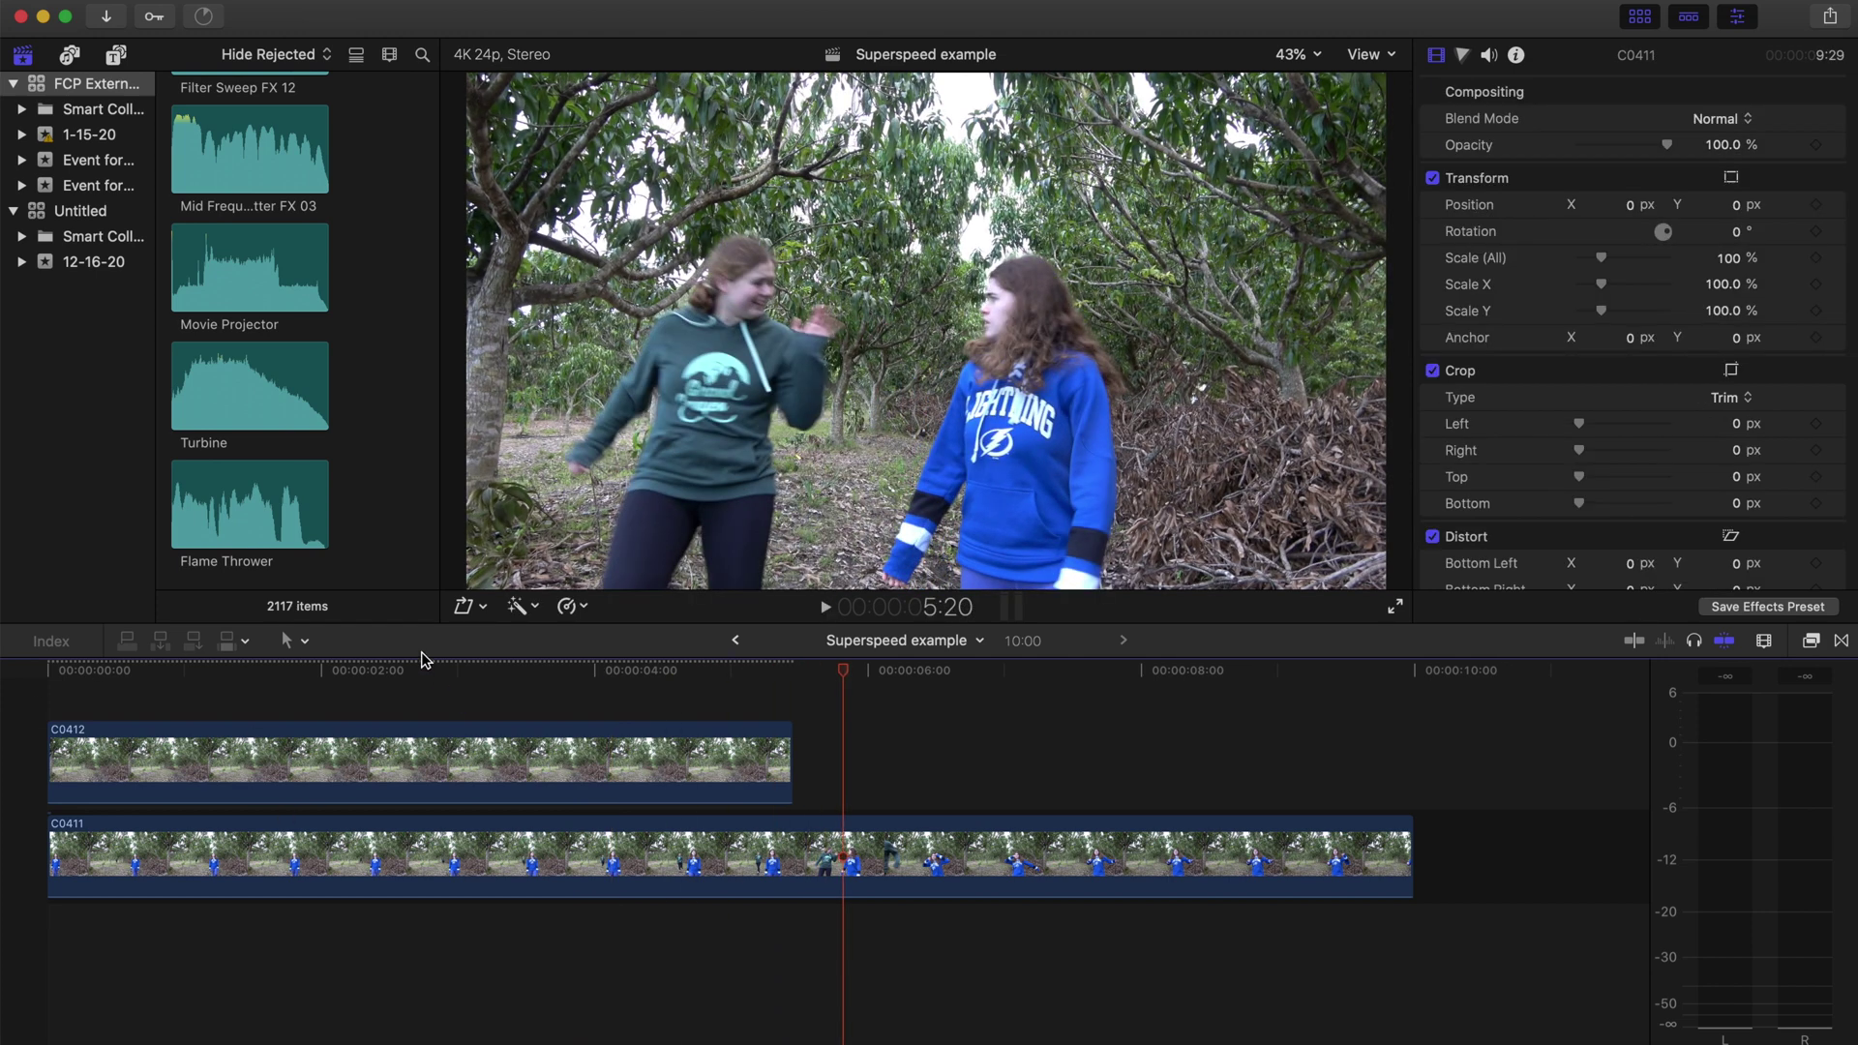
left_click(348, 779)
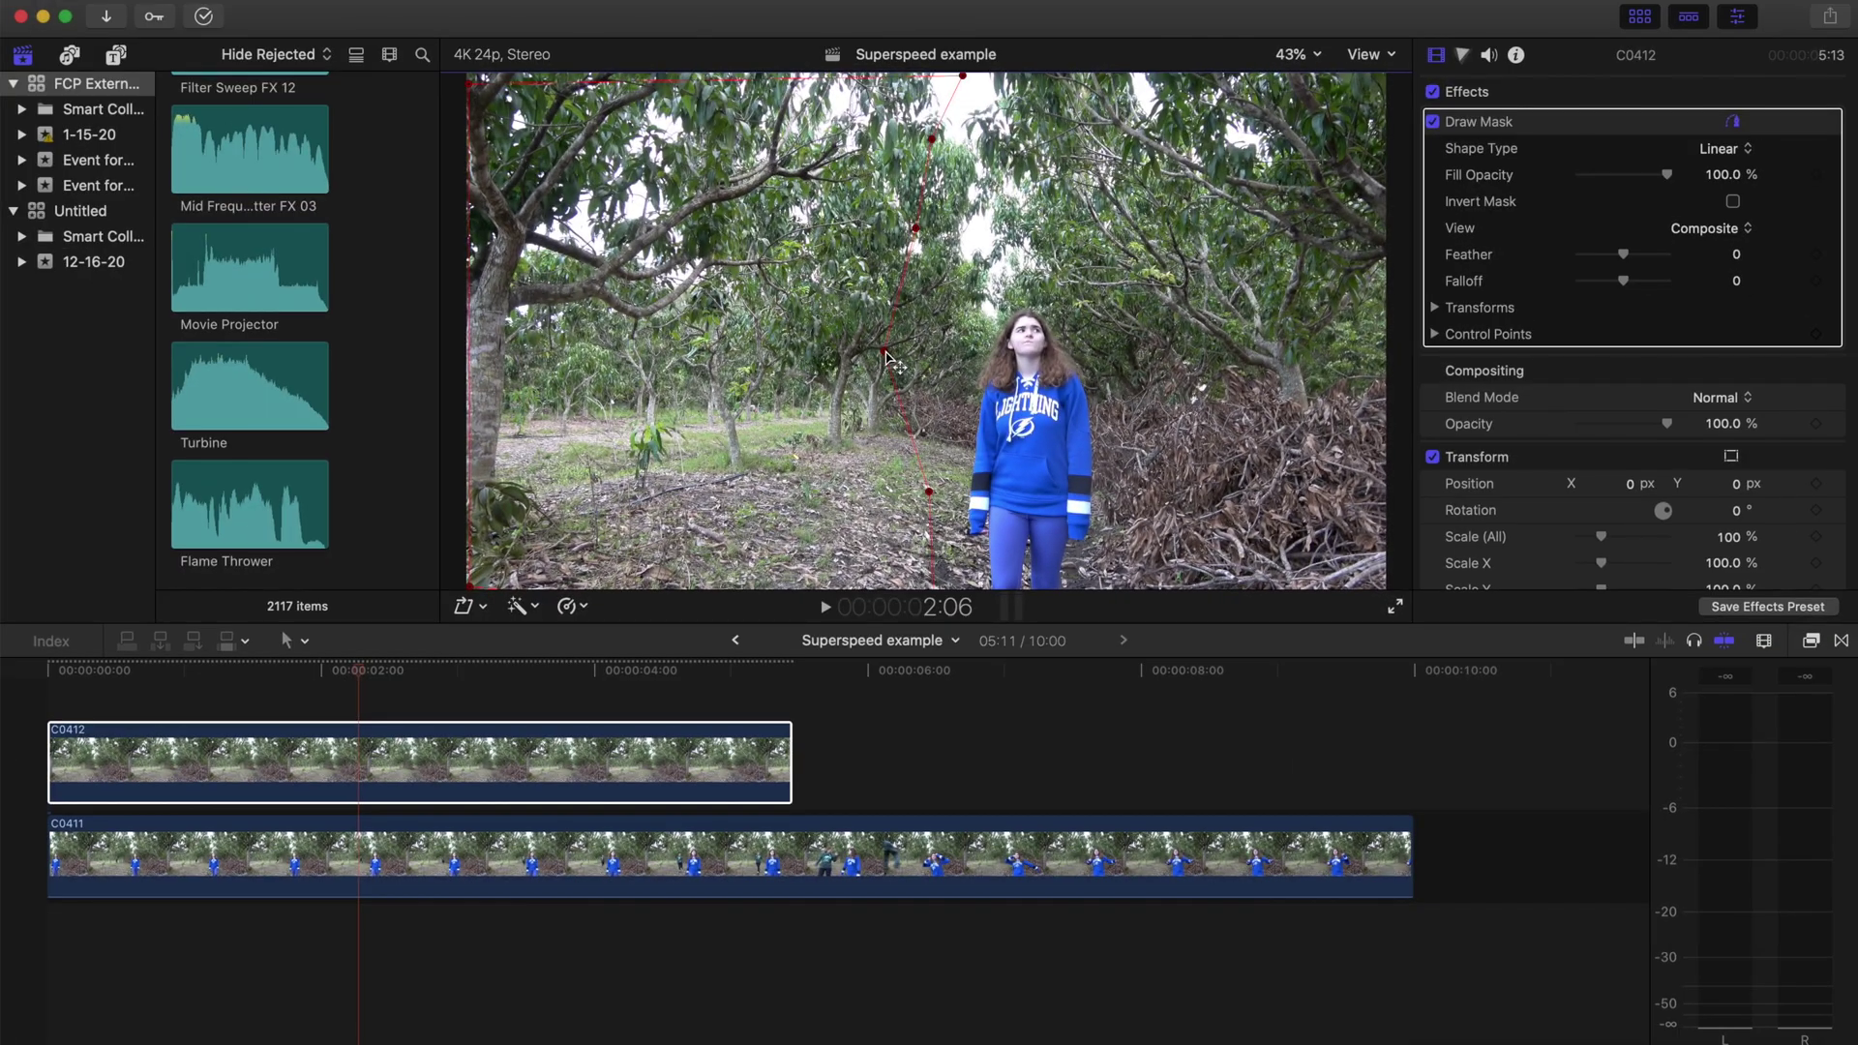
left_click_drag(886, 356, 953, 354)
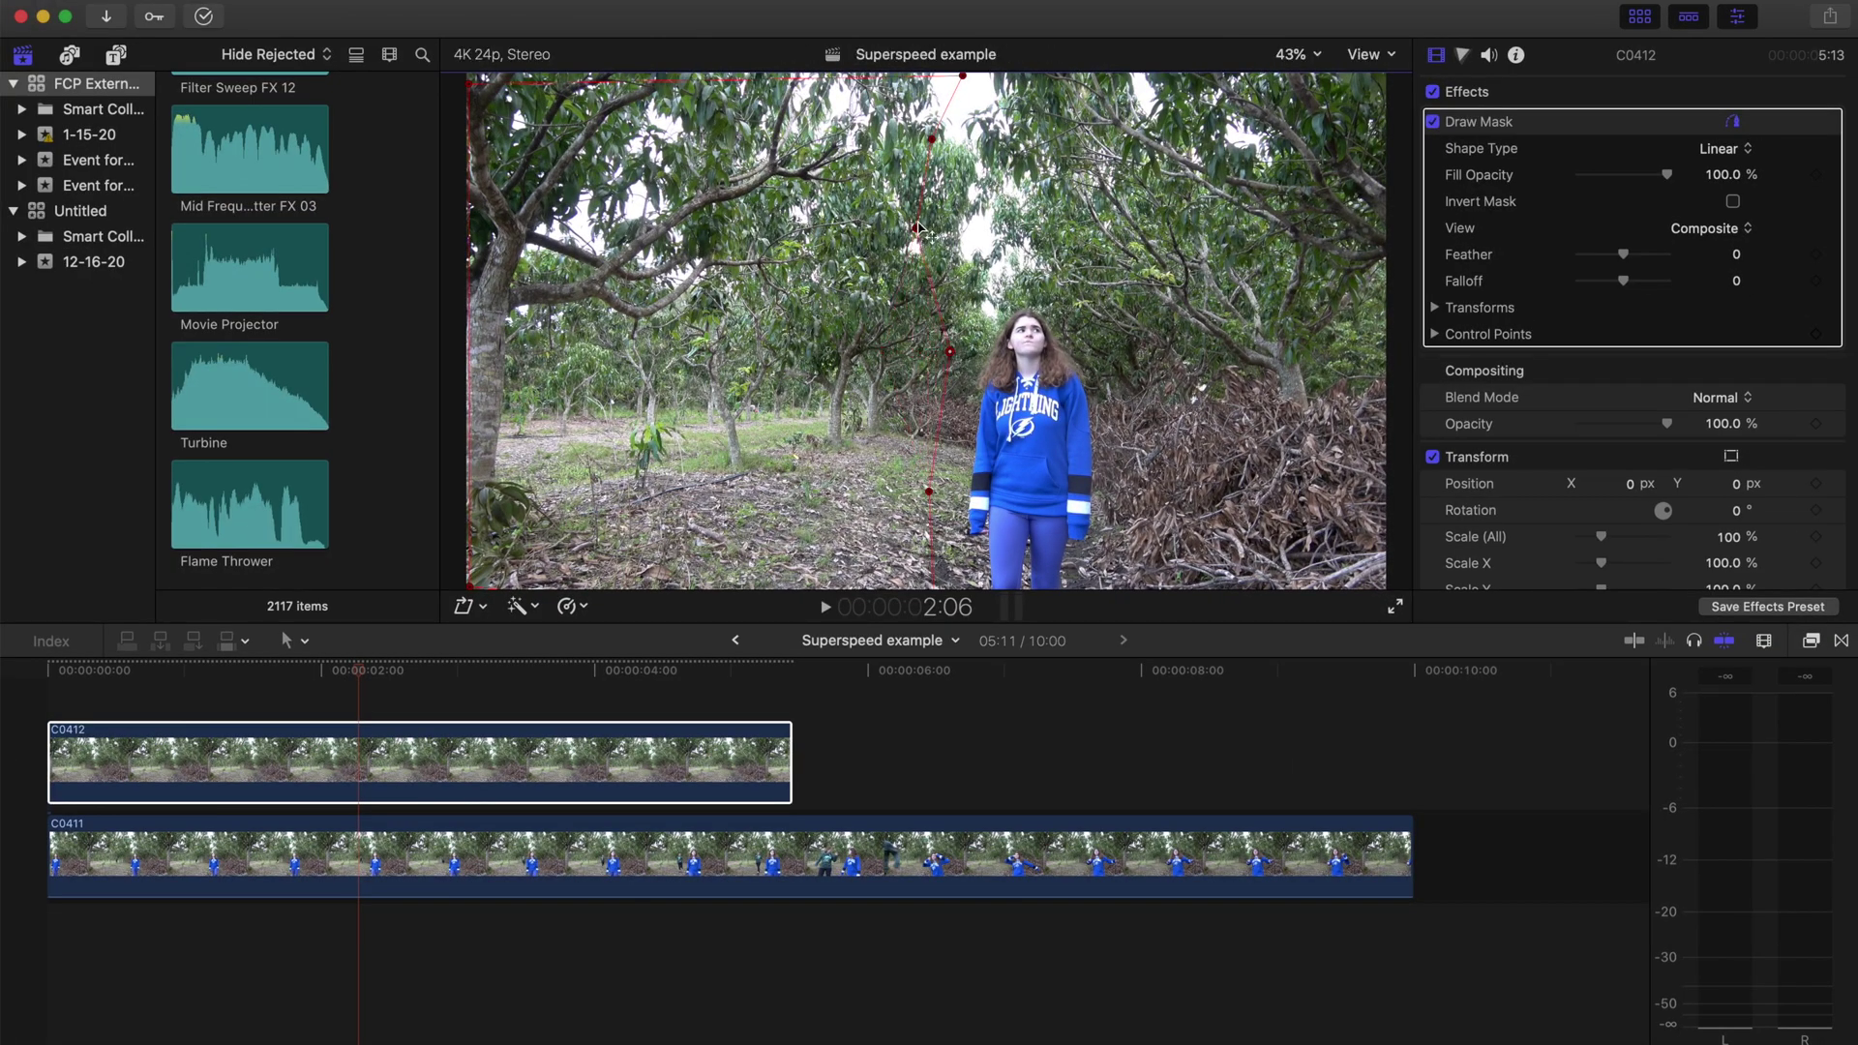
left_click_drag(918, 229, 967, 227)
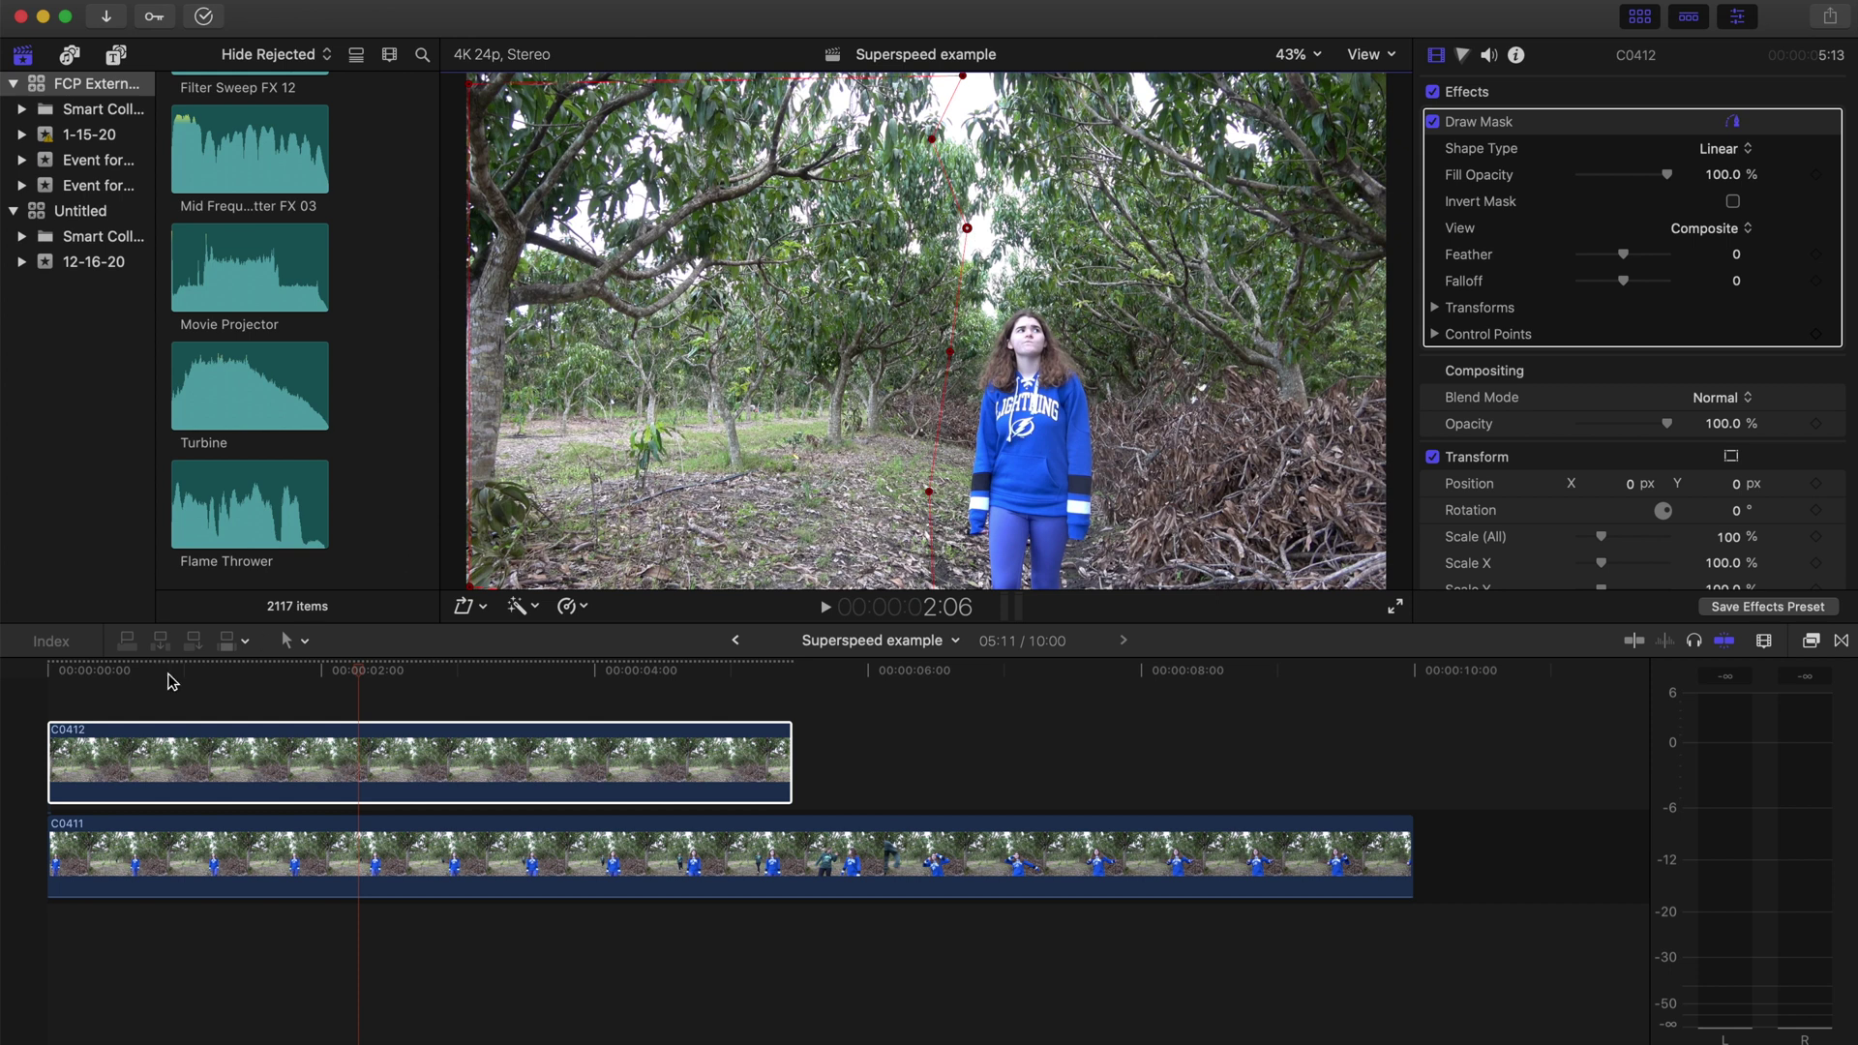
left_click(56, 691)
key("space")
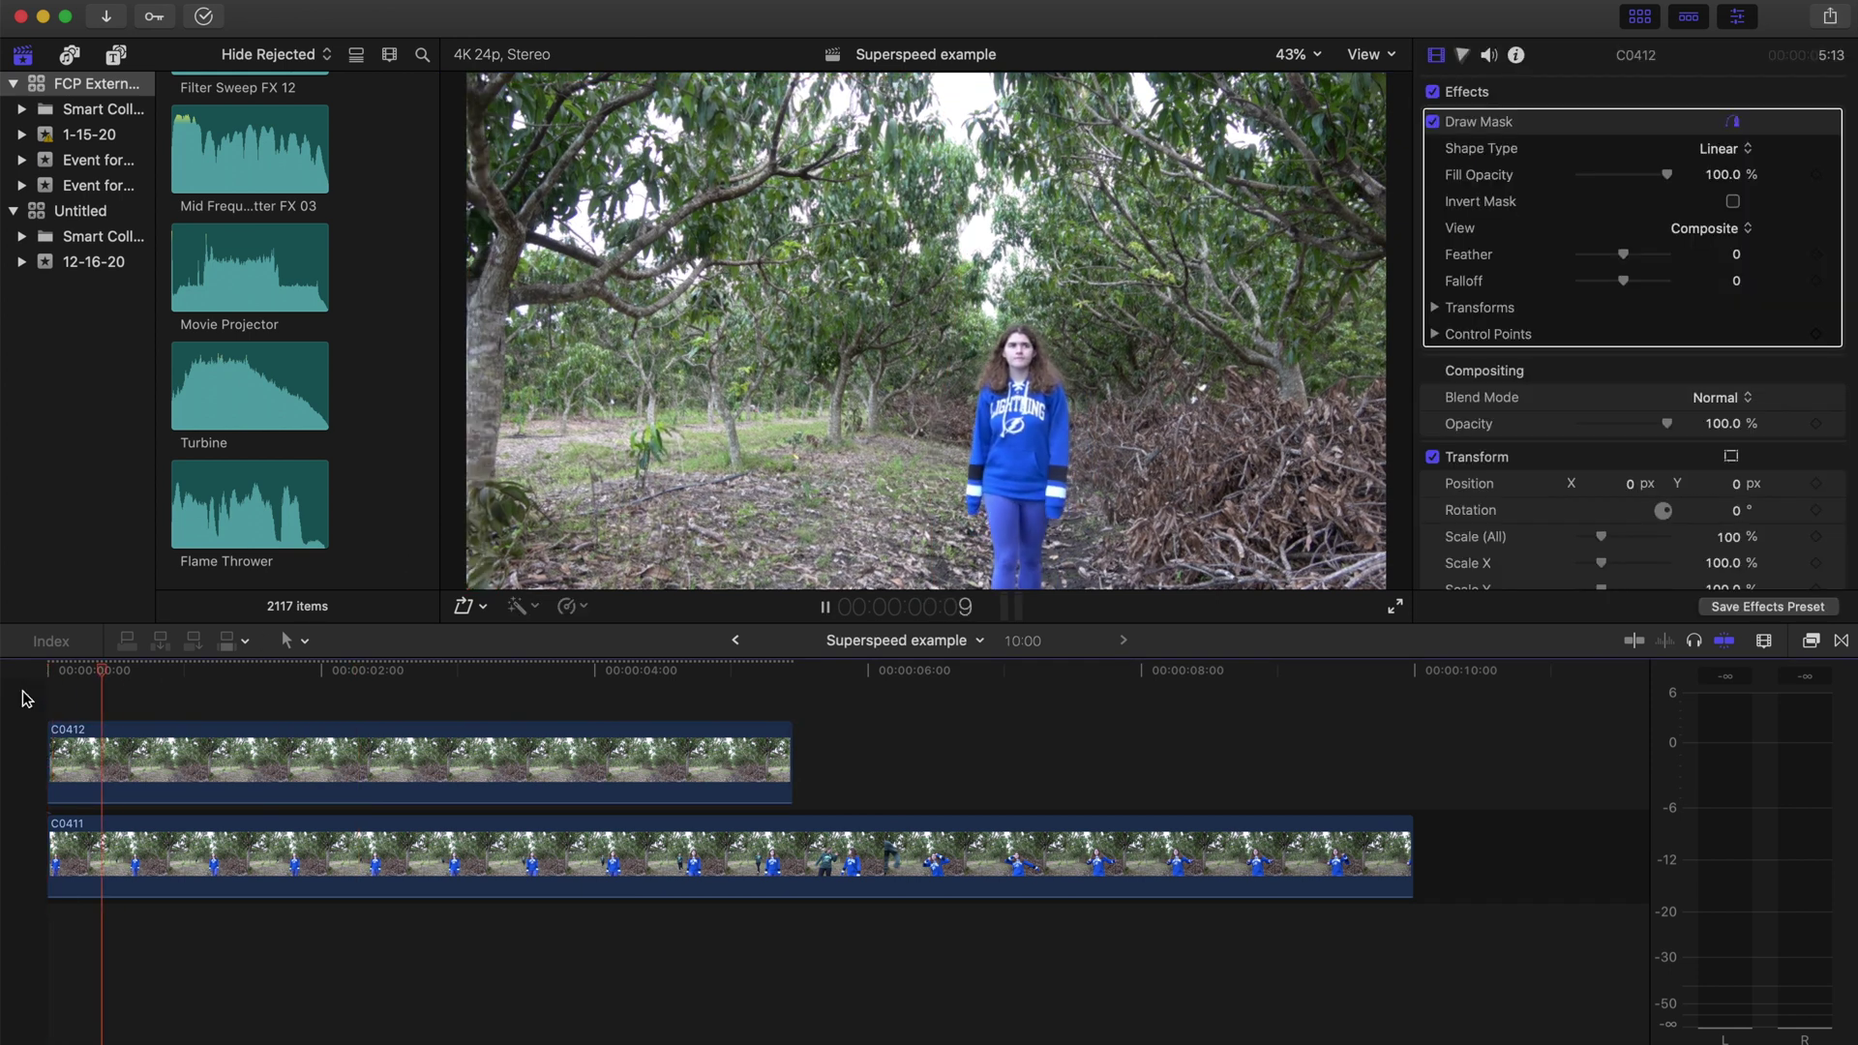
key("space")
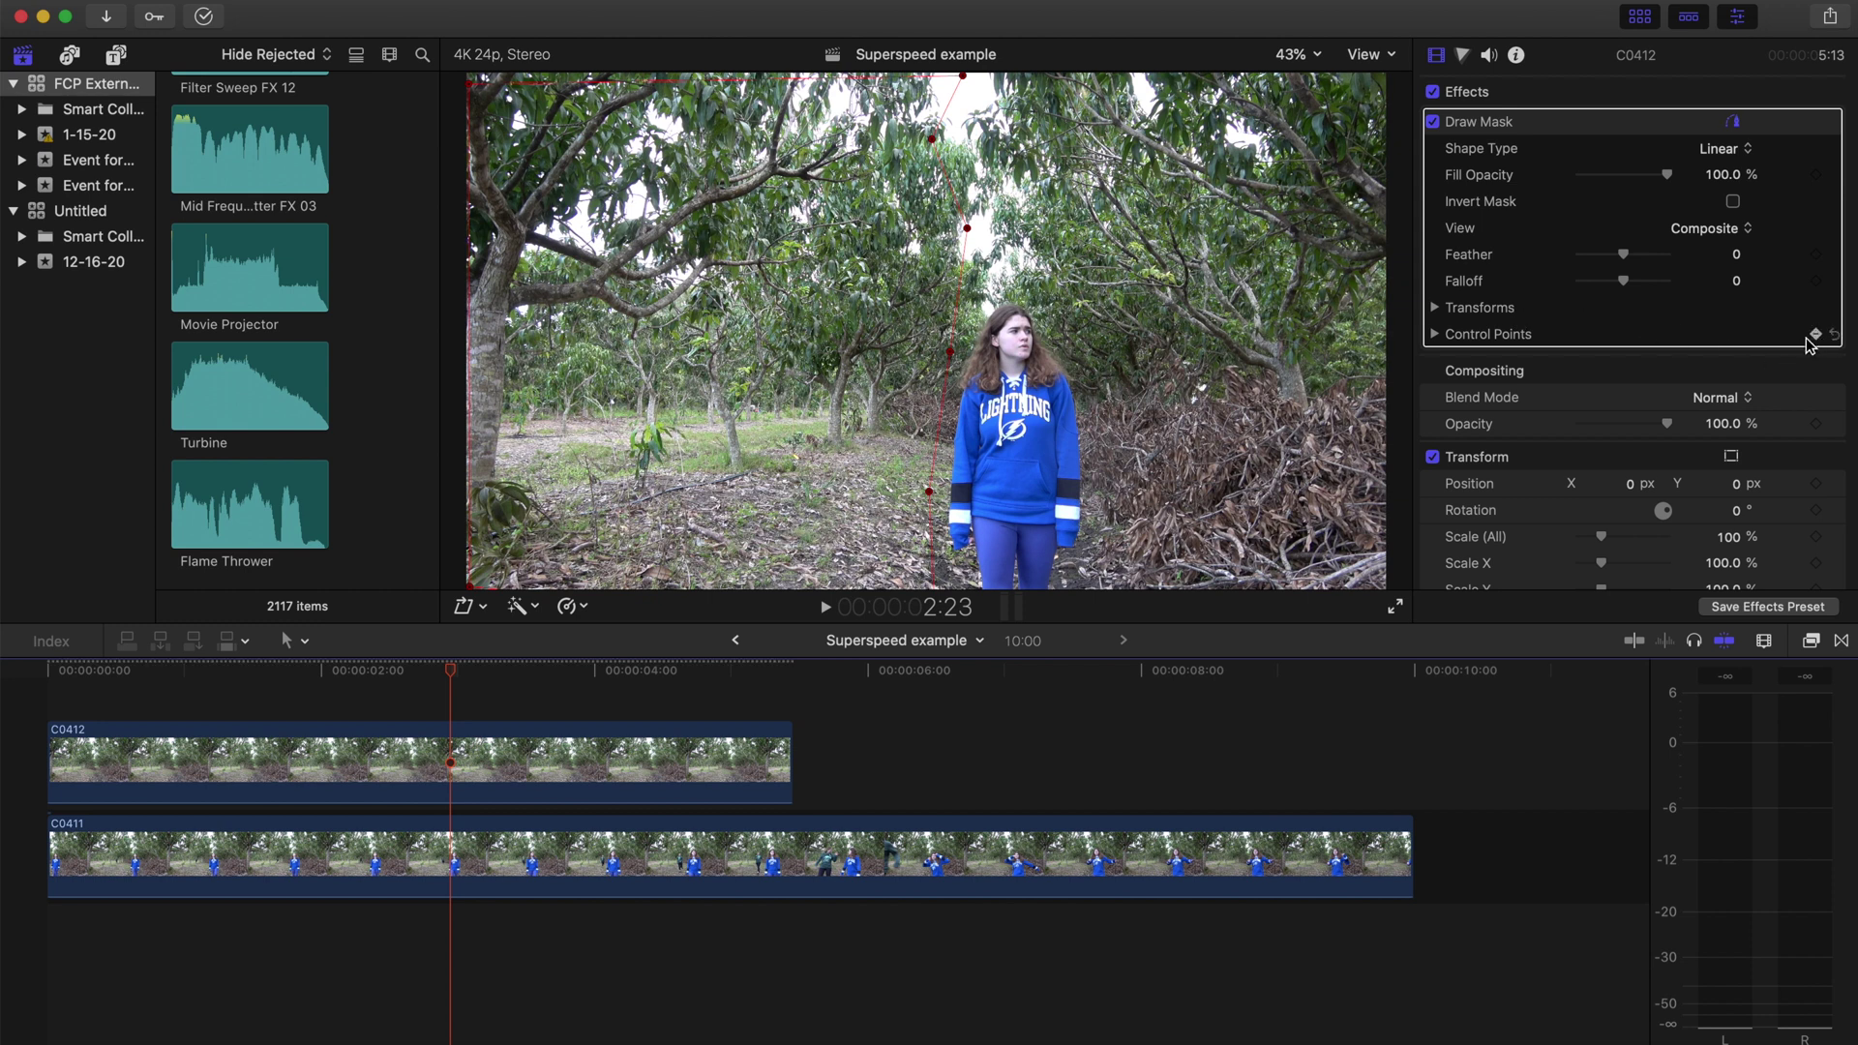
- Adjust the C0412 mask point at 3:07 and 3:11 to keep its edge clear of the actor
key("Right")
key("Right")
key("Right")
key("Right")
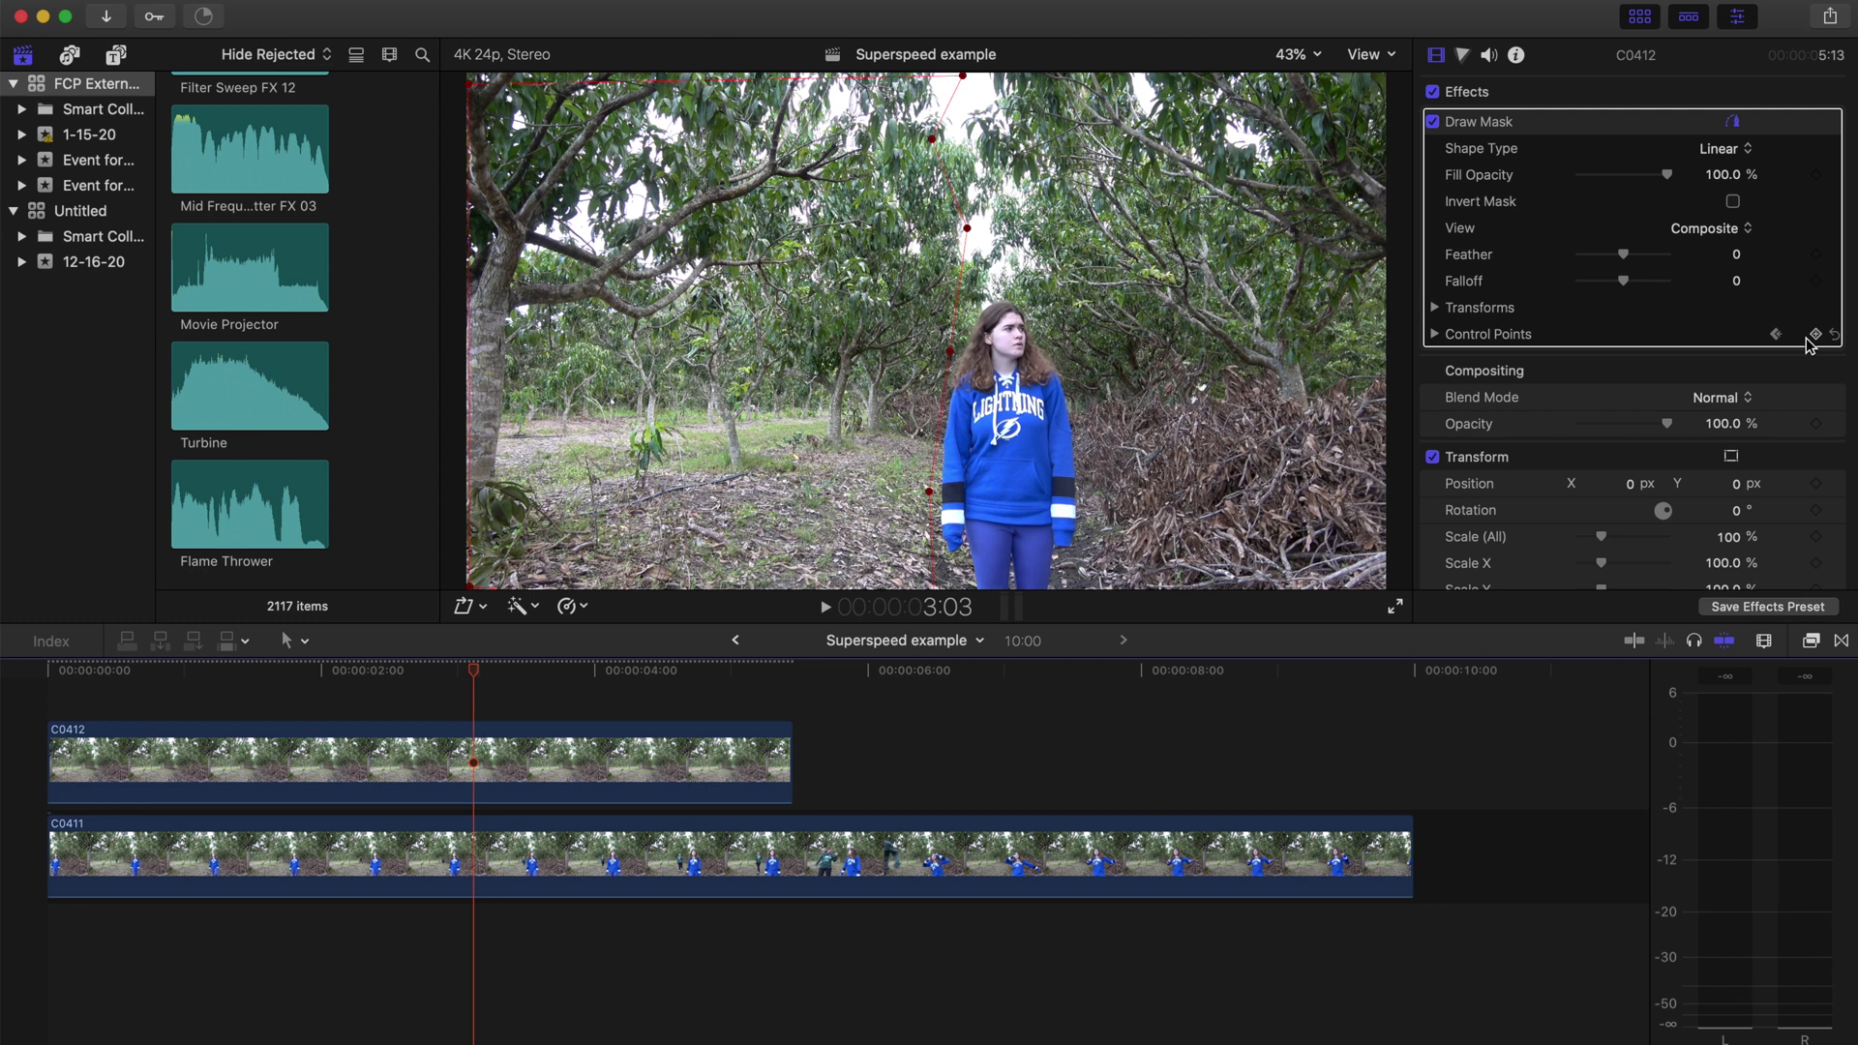
key("Right")
key("Right")
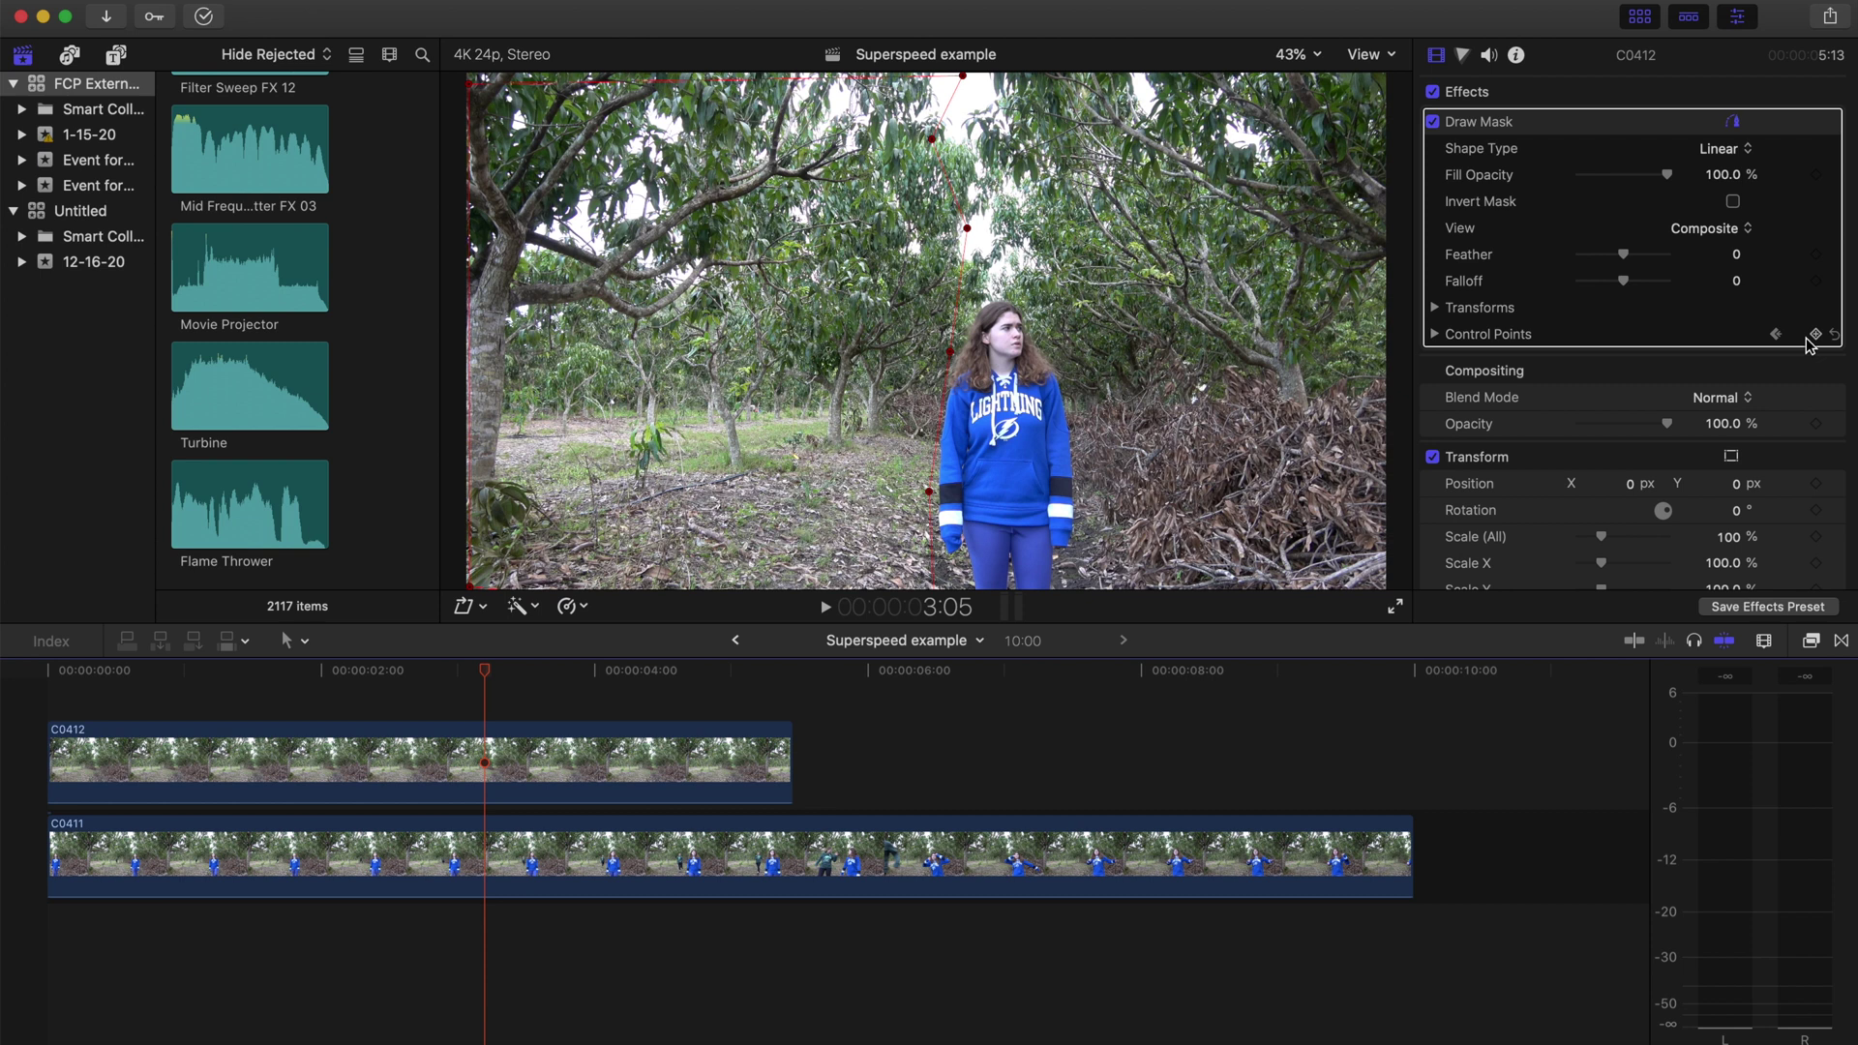
key("Right")
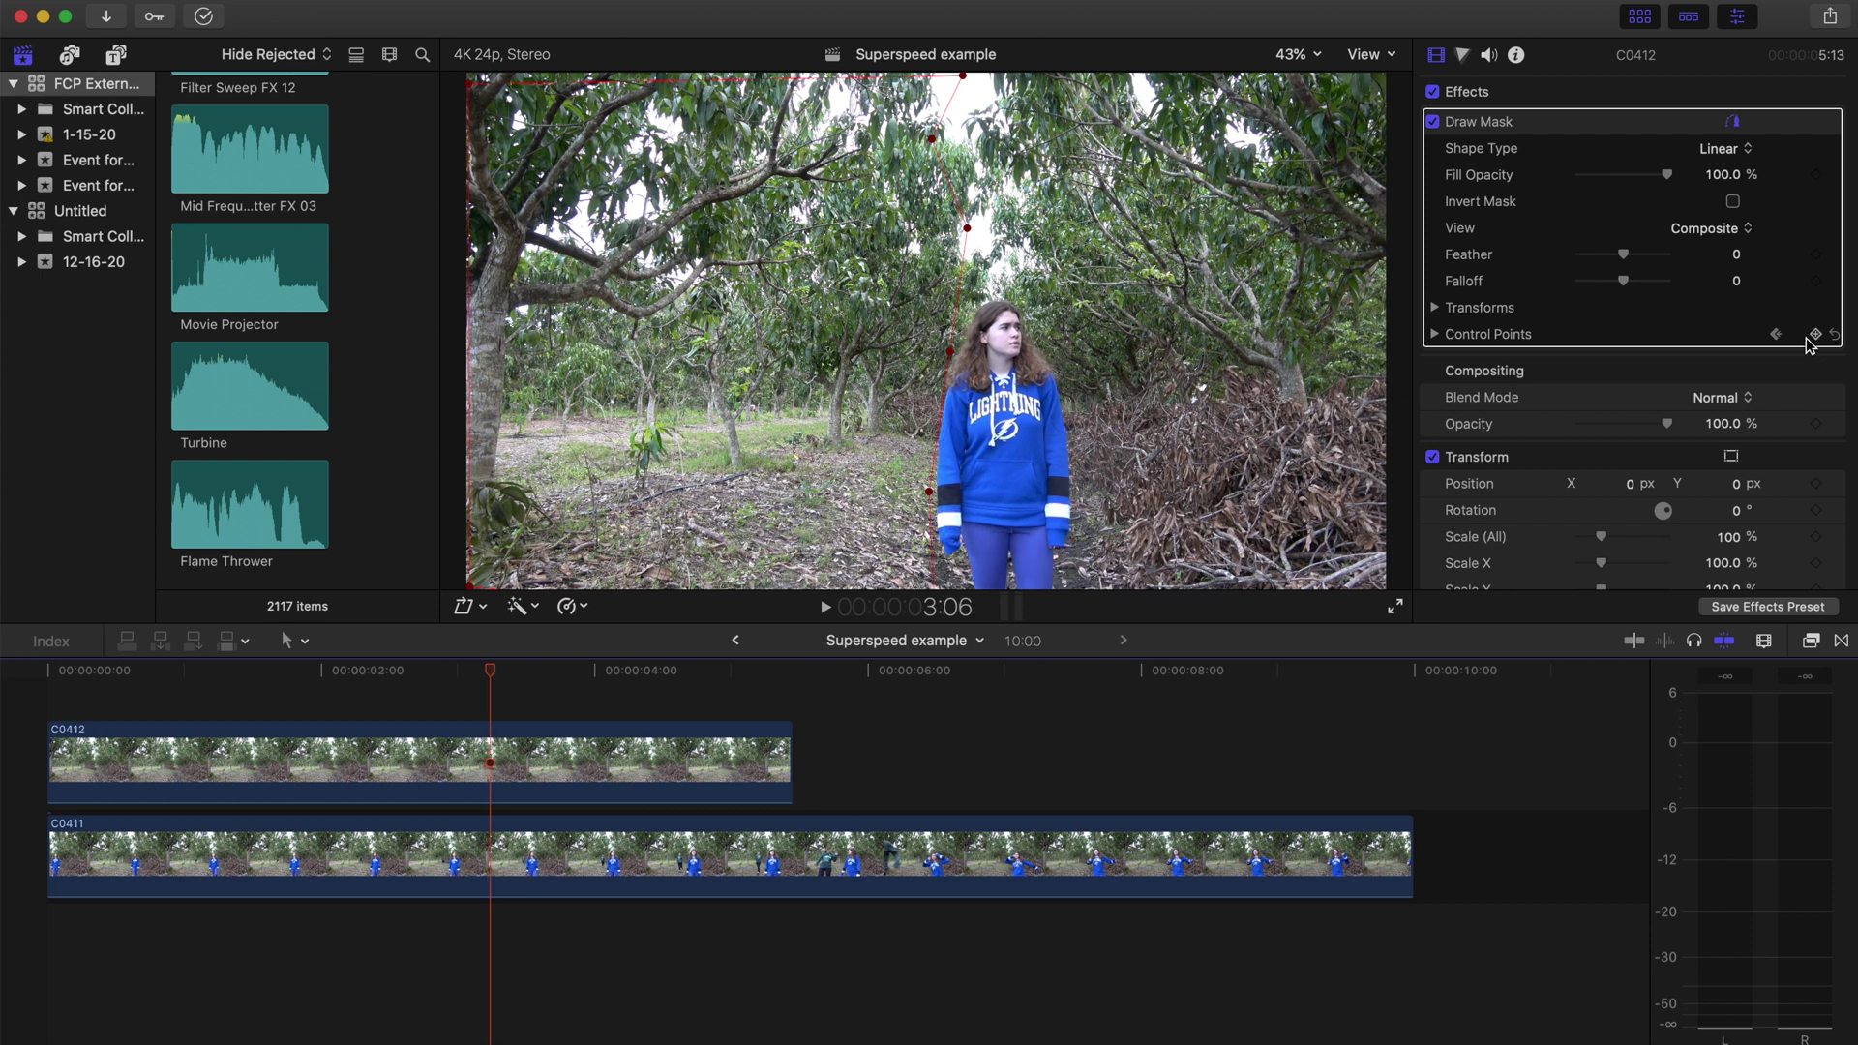
key("Right")
left_click_drag(949, 352, 934, 355)
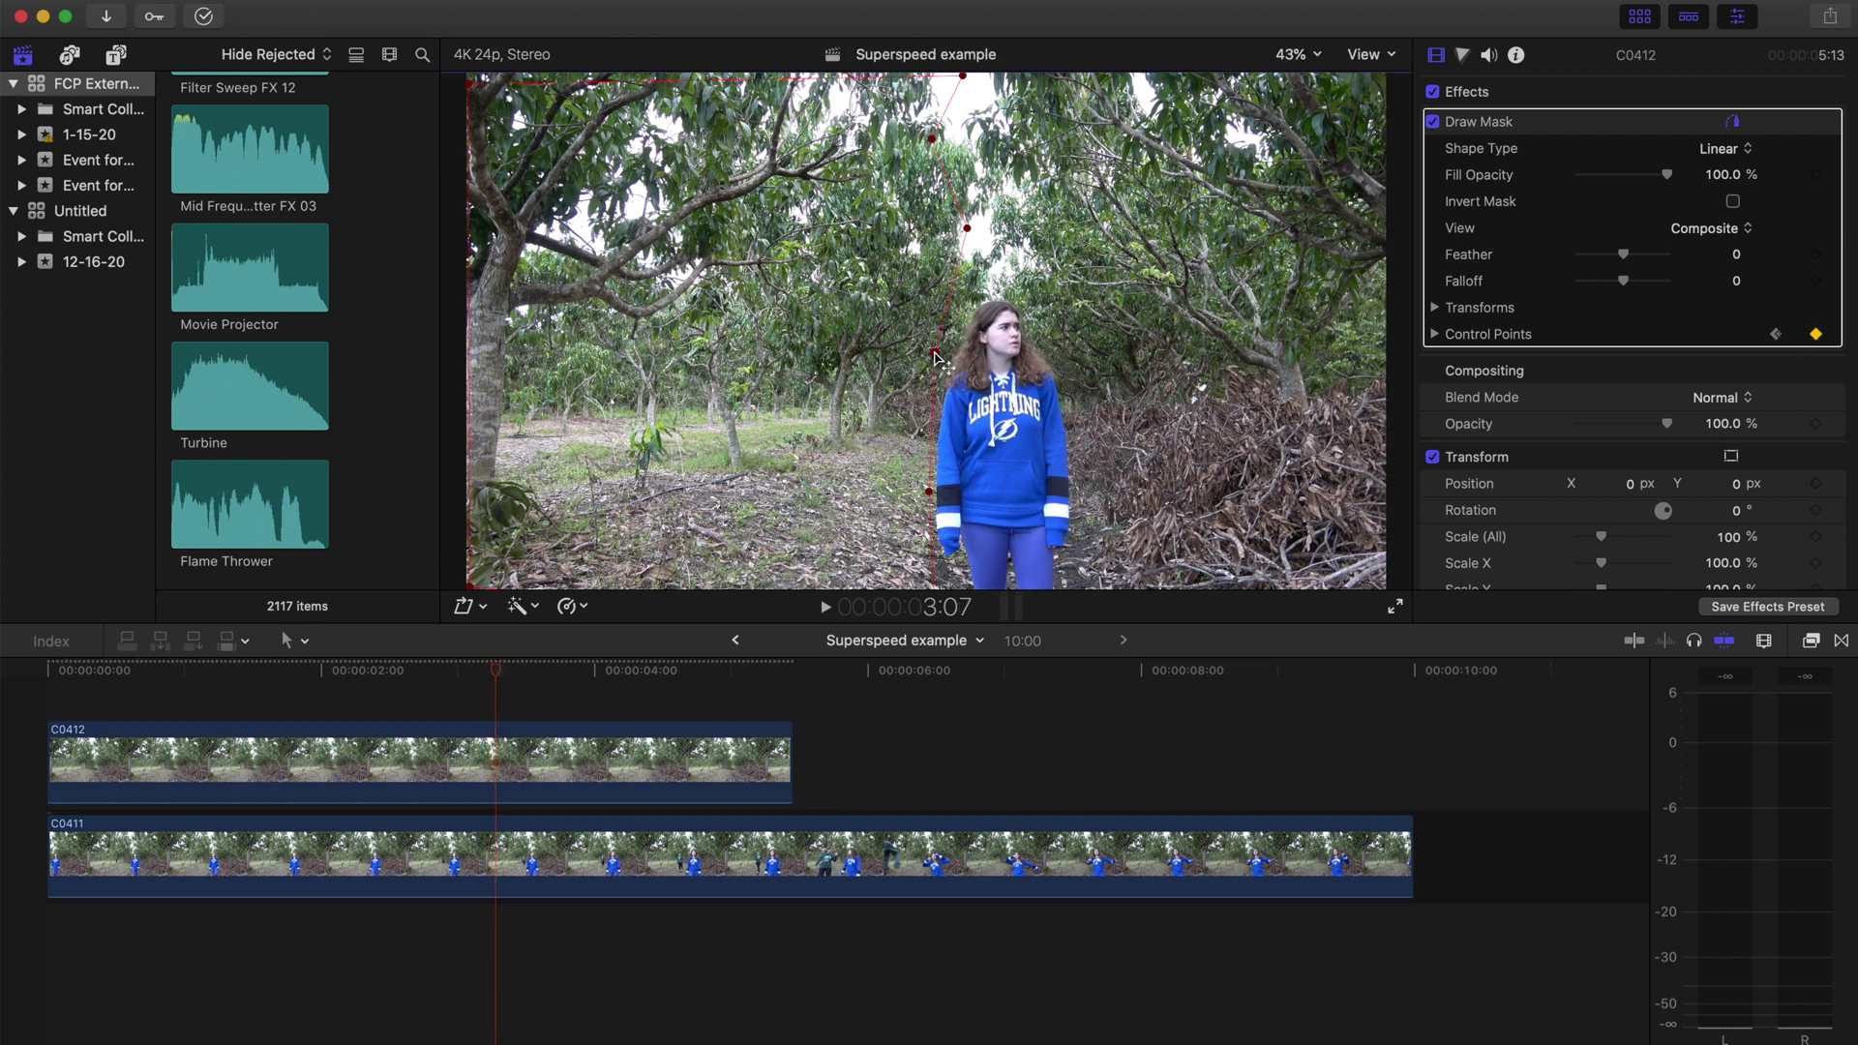
key("Right")
key("Right")
key("Right")
key("Right")
key("Right")
key("Right")
key("Right")
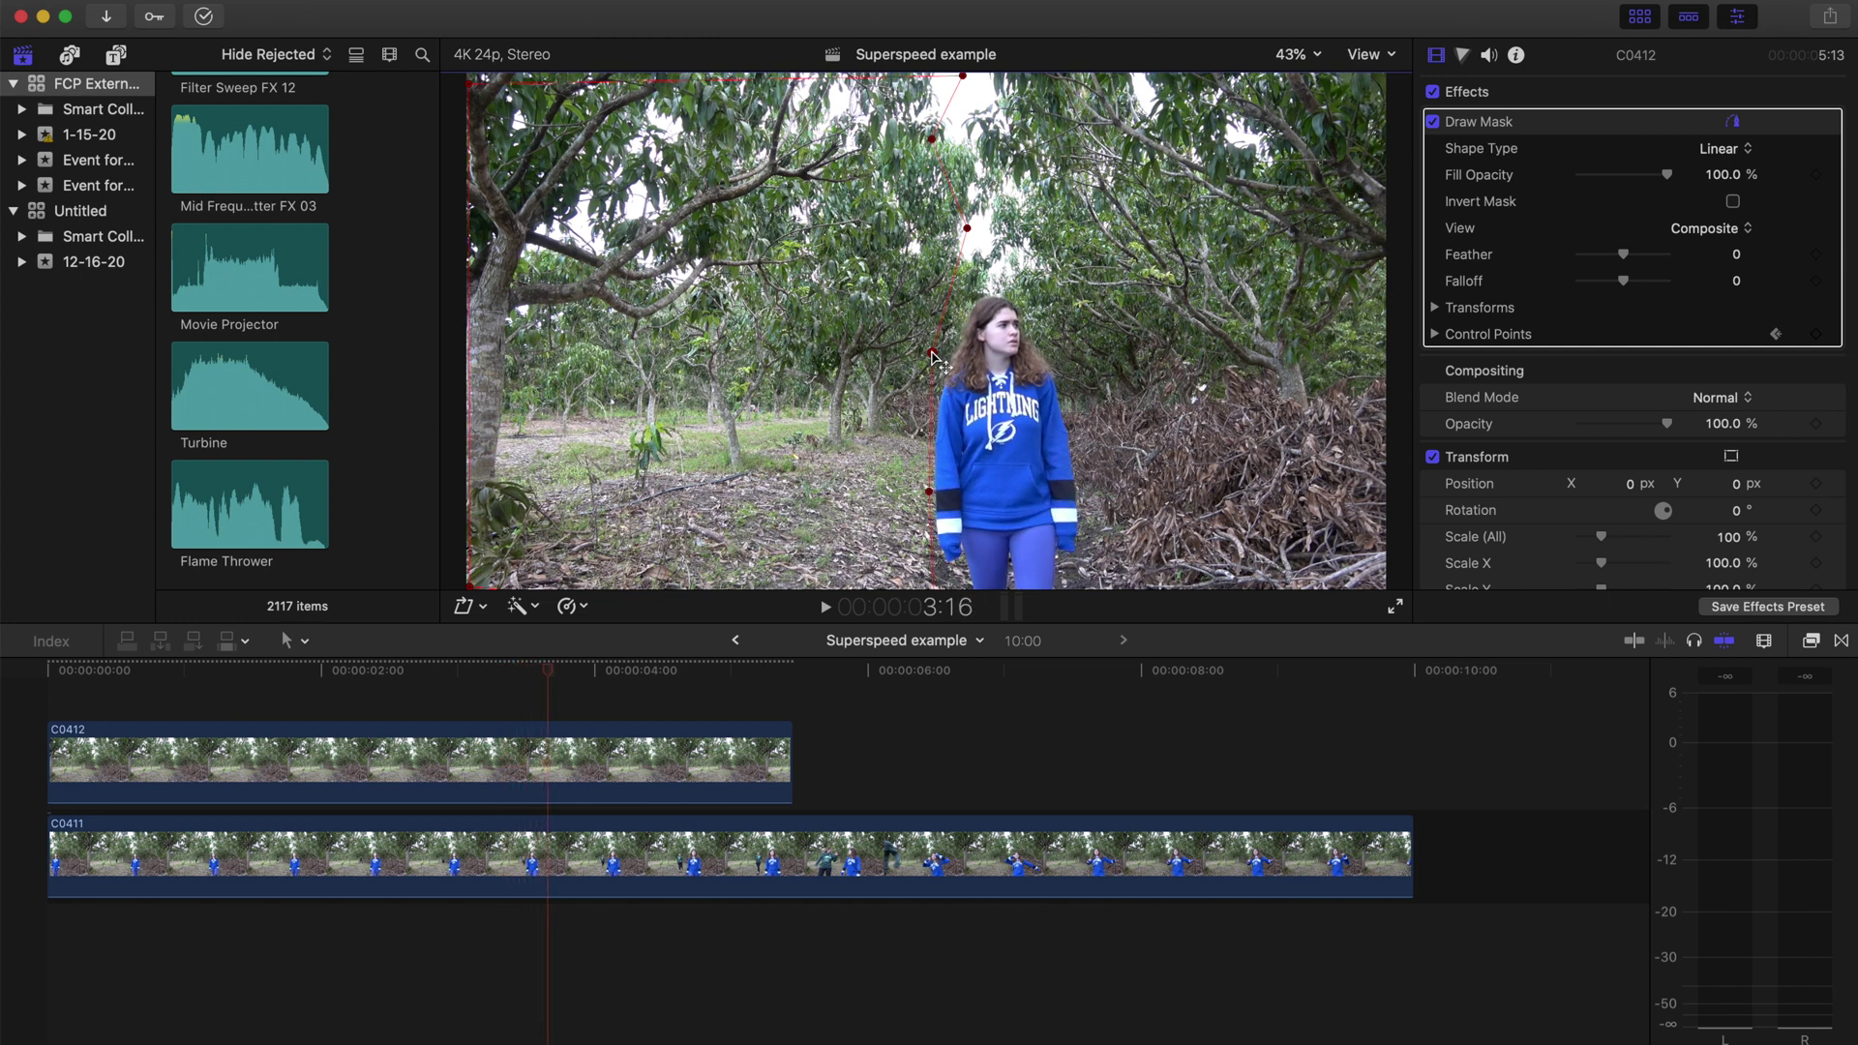
key("Left")
key("Left")
key("Left")
key("Left")
key("Left")
left_click_drag(931, 352, 939, 356)
- Shift the lower mask points left around the actor at 5:04, then return to 5:05
key("Right")
key("Right")
key("Right")
key("Right")
key("Right")
key("Right")
key("Right")
key("Right")
key("Right")
key("Right")
key("Right")
key("Right")
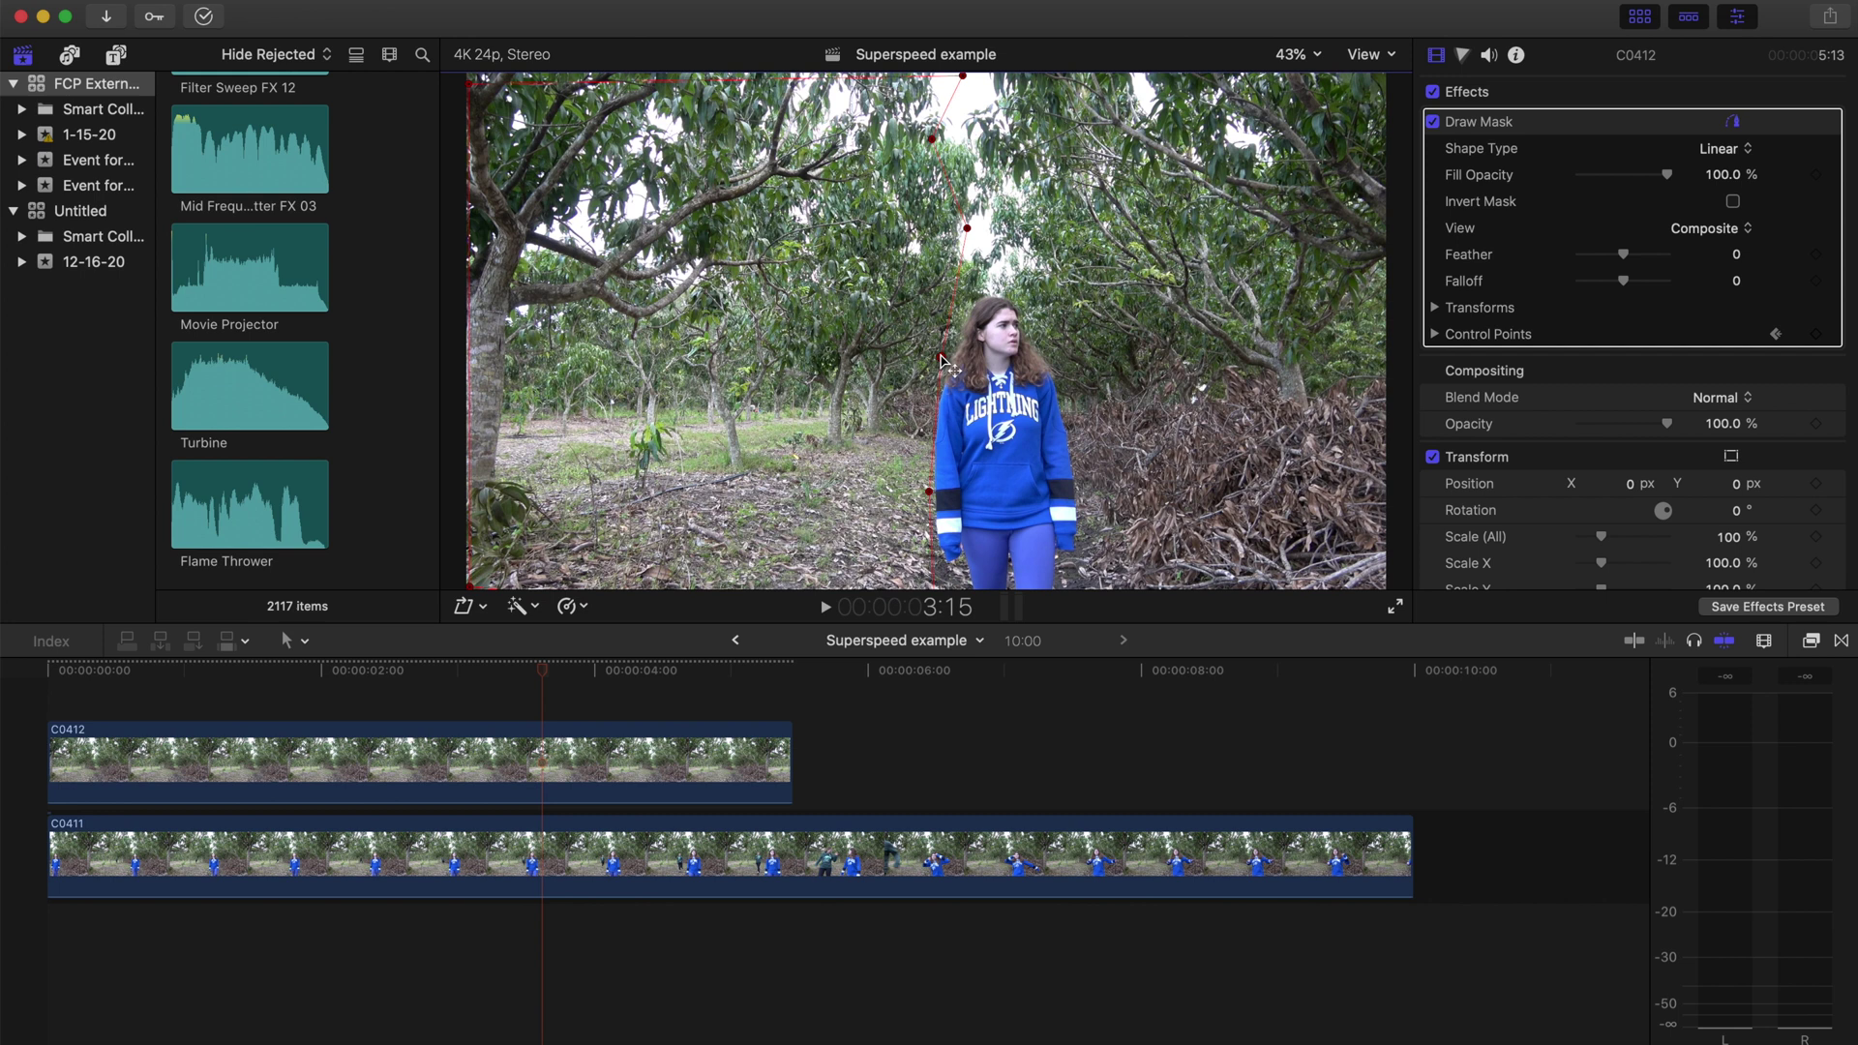
key("Right")
key("Right")
key("Right")
key("Right")
key("Right")
key("Right")
key("Right")
key("Right")
key("Right")
key("Right")
key("Right")
key("Right")
left_click_drag(929, 492, 910, 489)
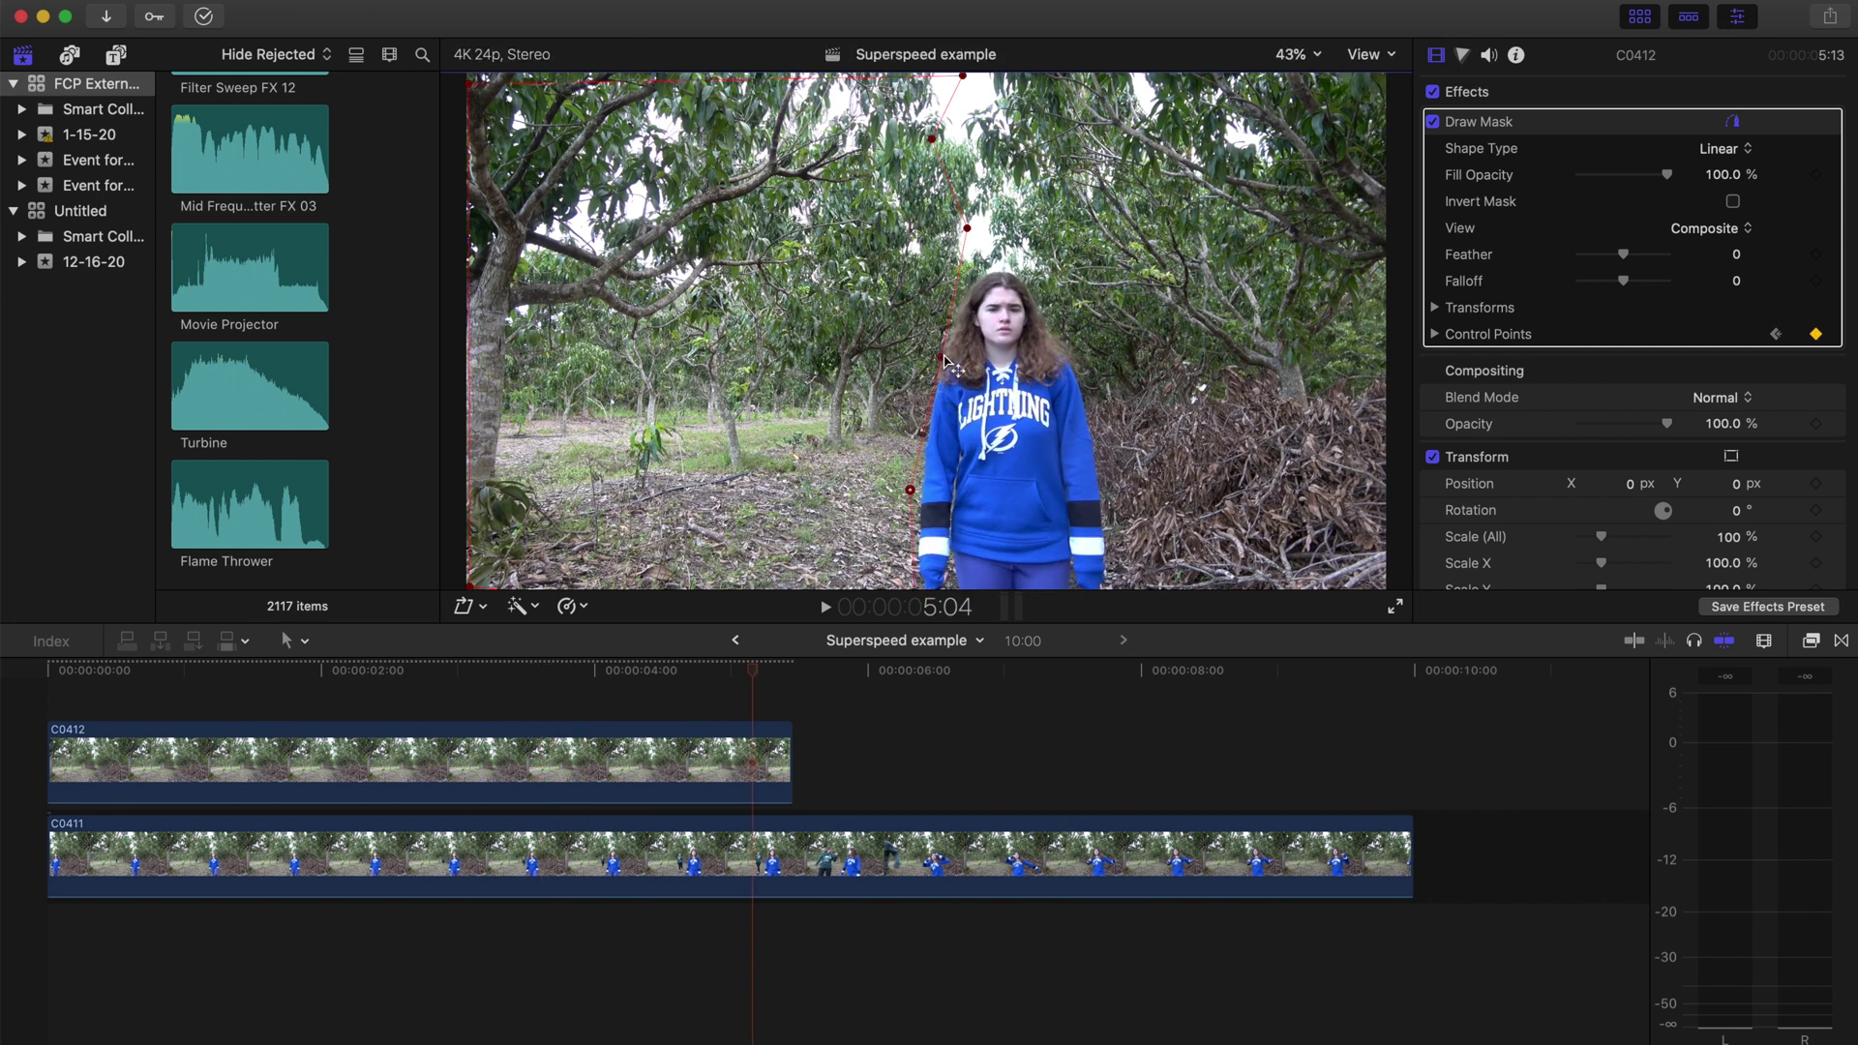
key("Right")
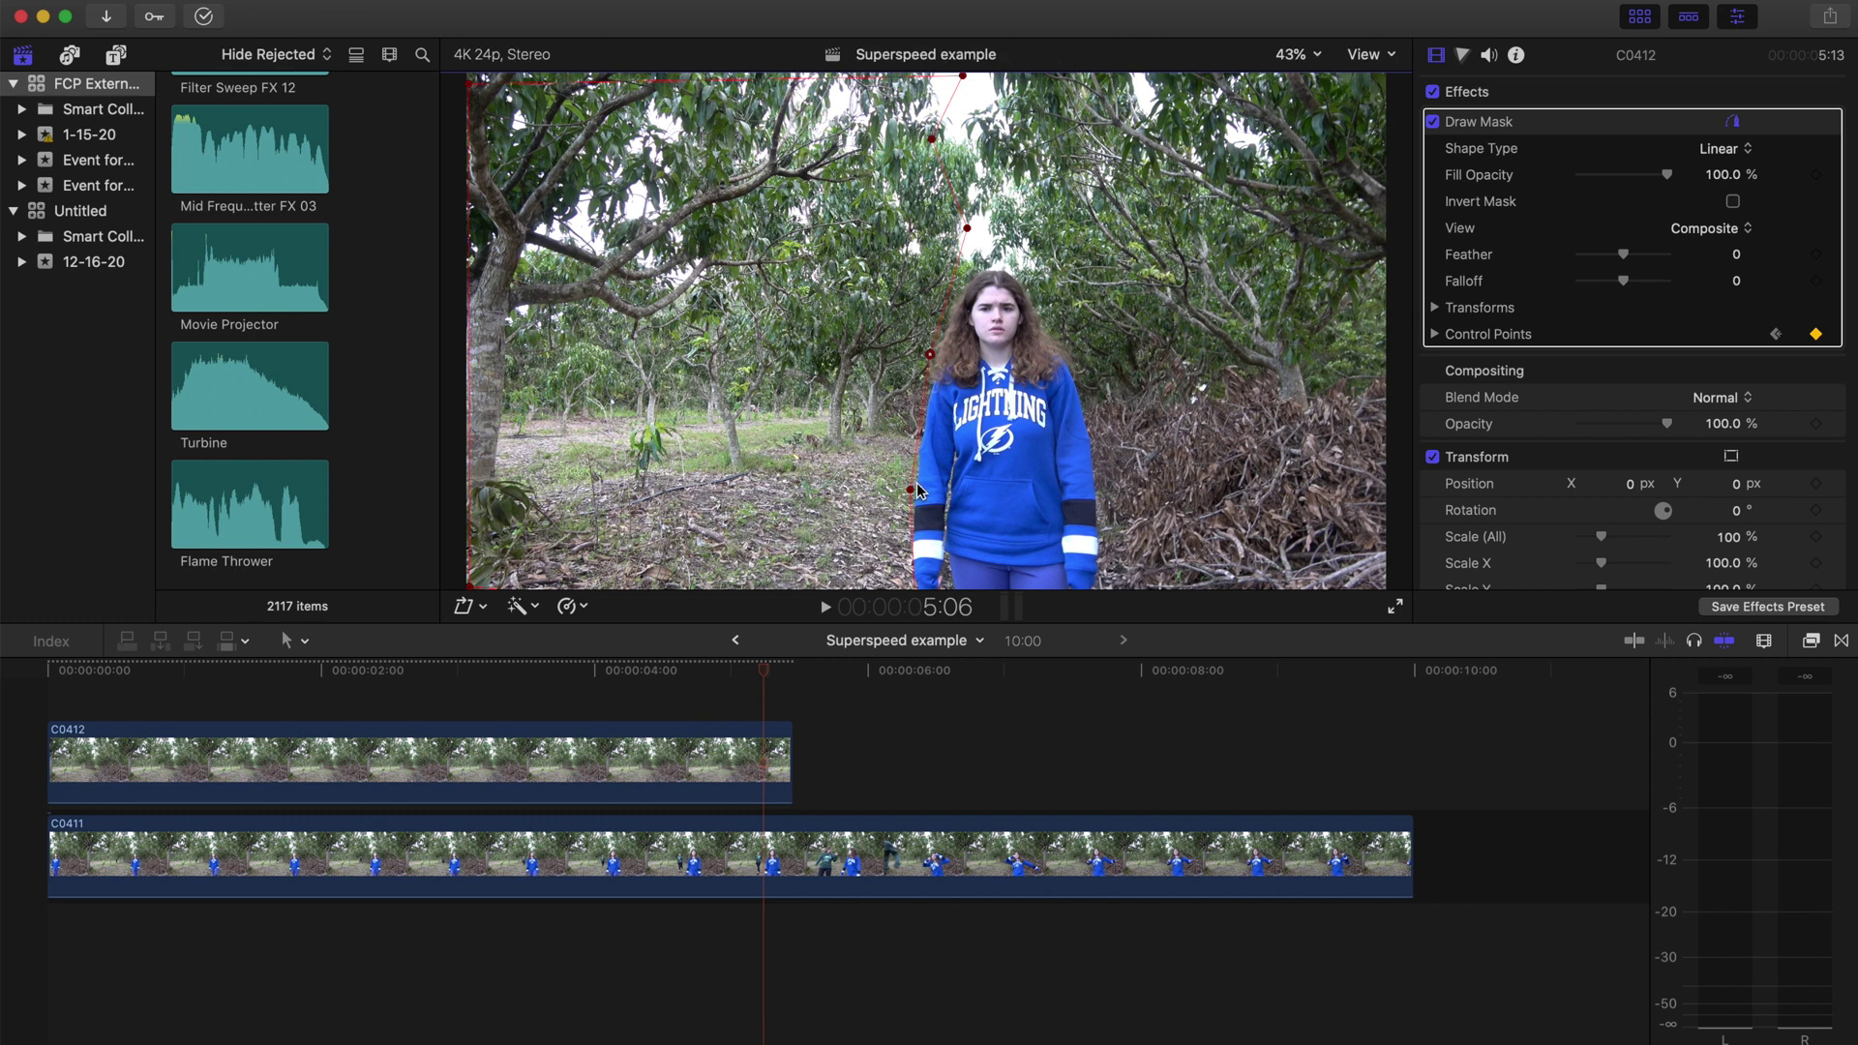
key("super+minus")
key("Right")
key("Right")
key("Right")
key("Right")
key("Right")
key("Right")
key("Right")
key("Right")
key("Right")
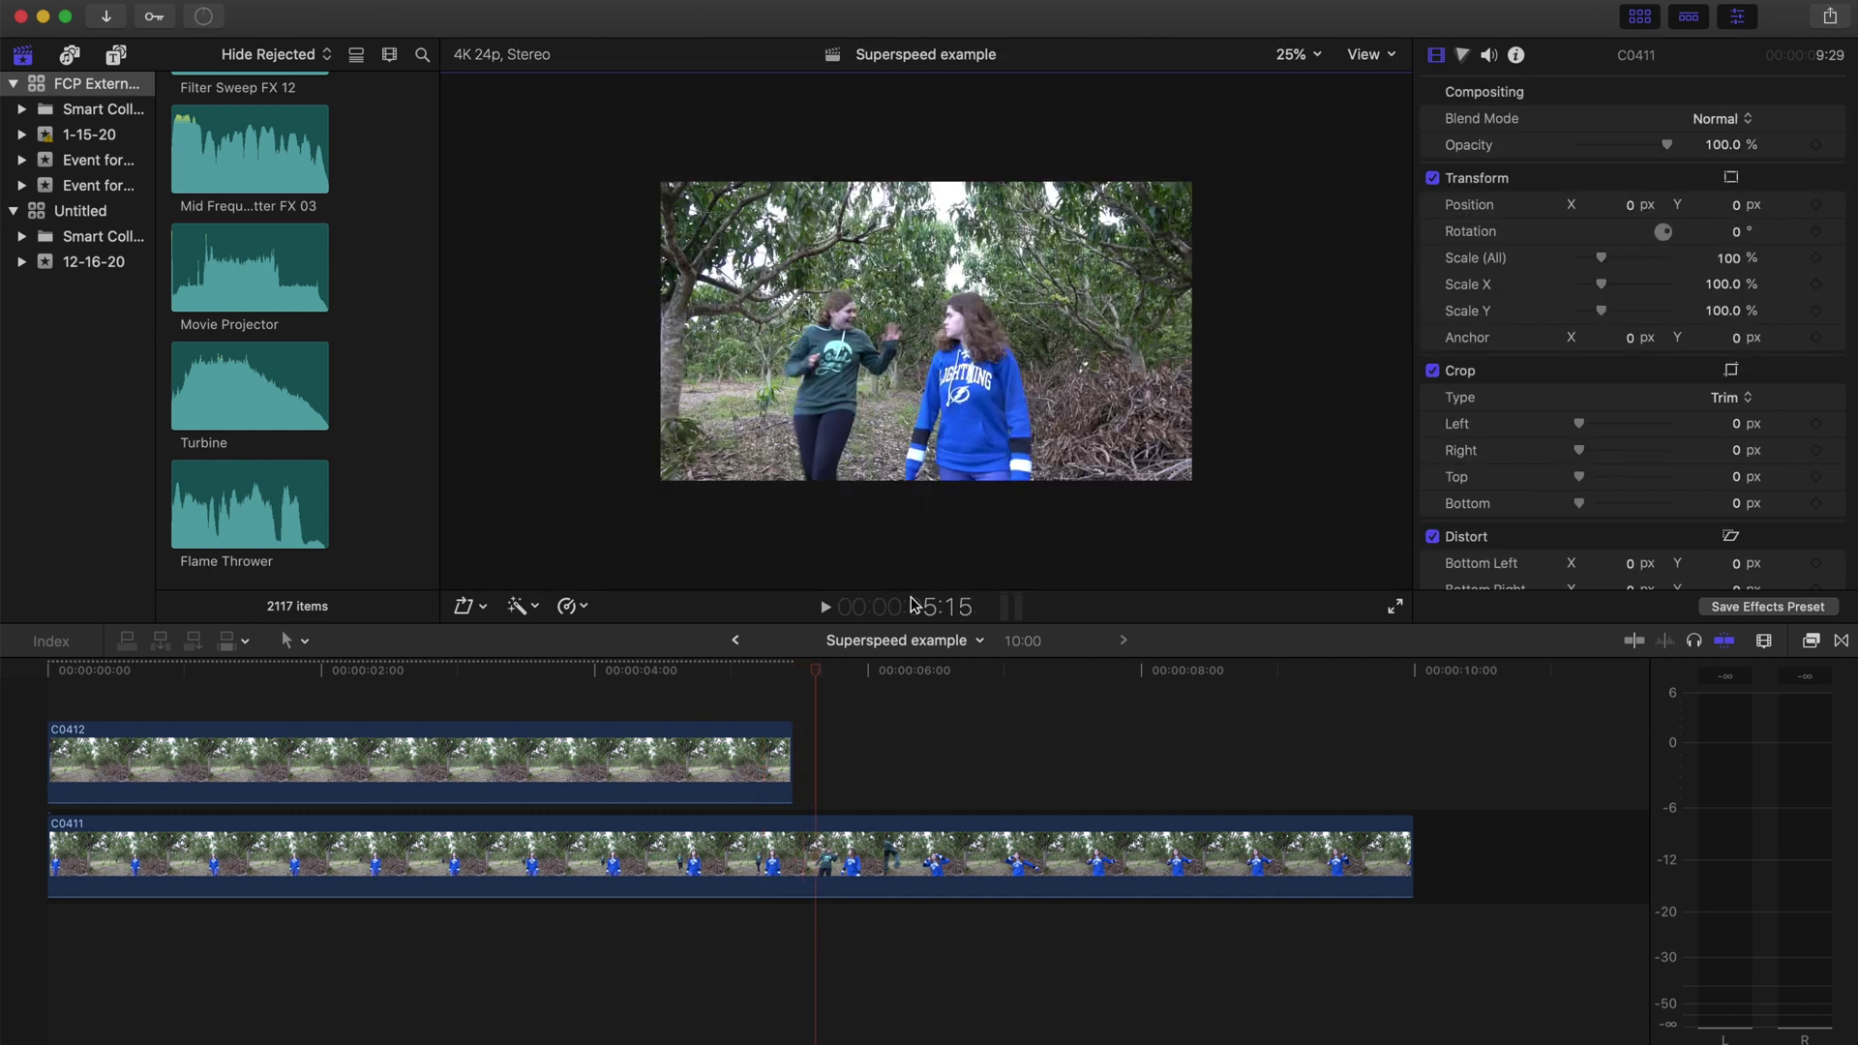
left_click_drag(828, 676, 765, 677)
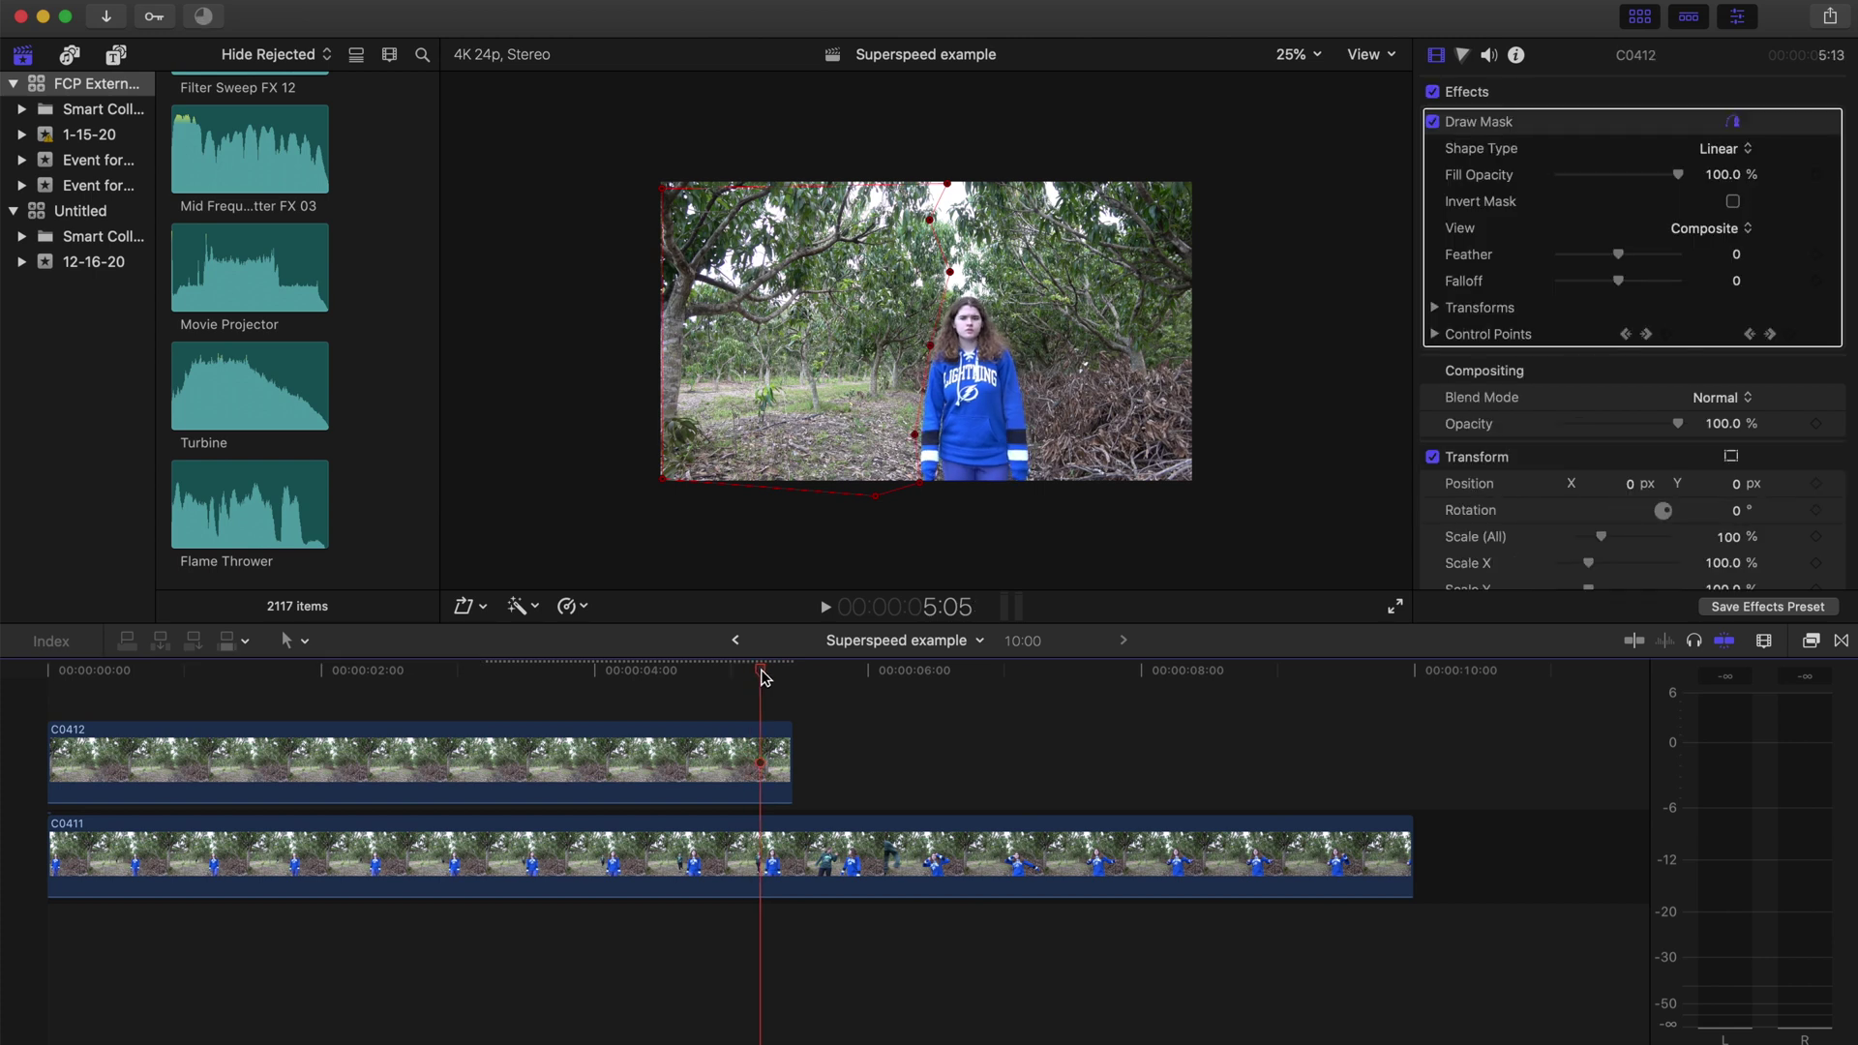
- Keyframe C0412's mask Fill Opacity from 100% at 5:05 to 0% at 5:11, then lift a lightning clip above C0412
left_click(774, 743)
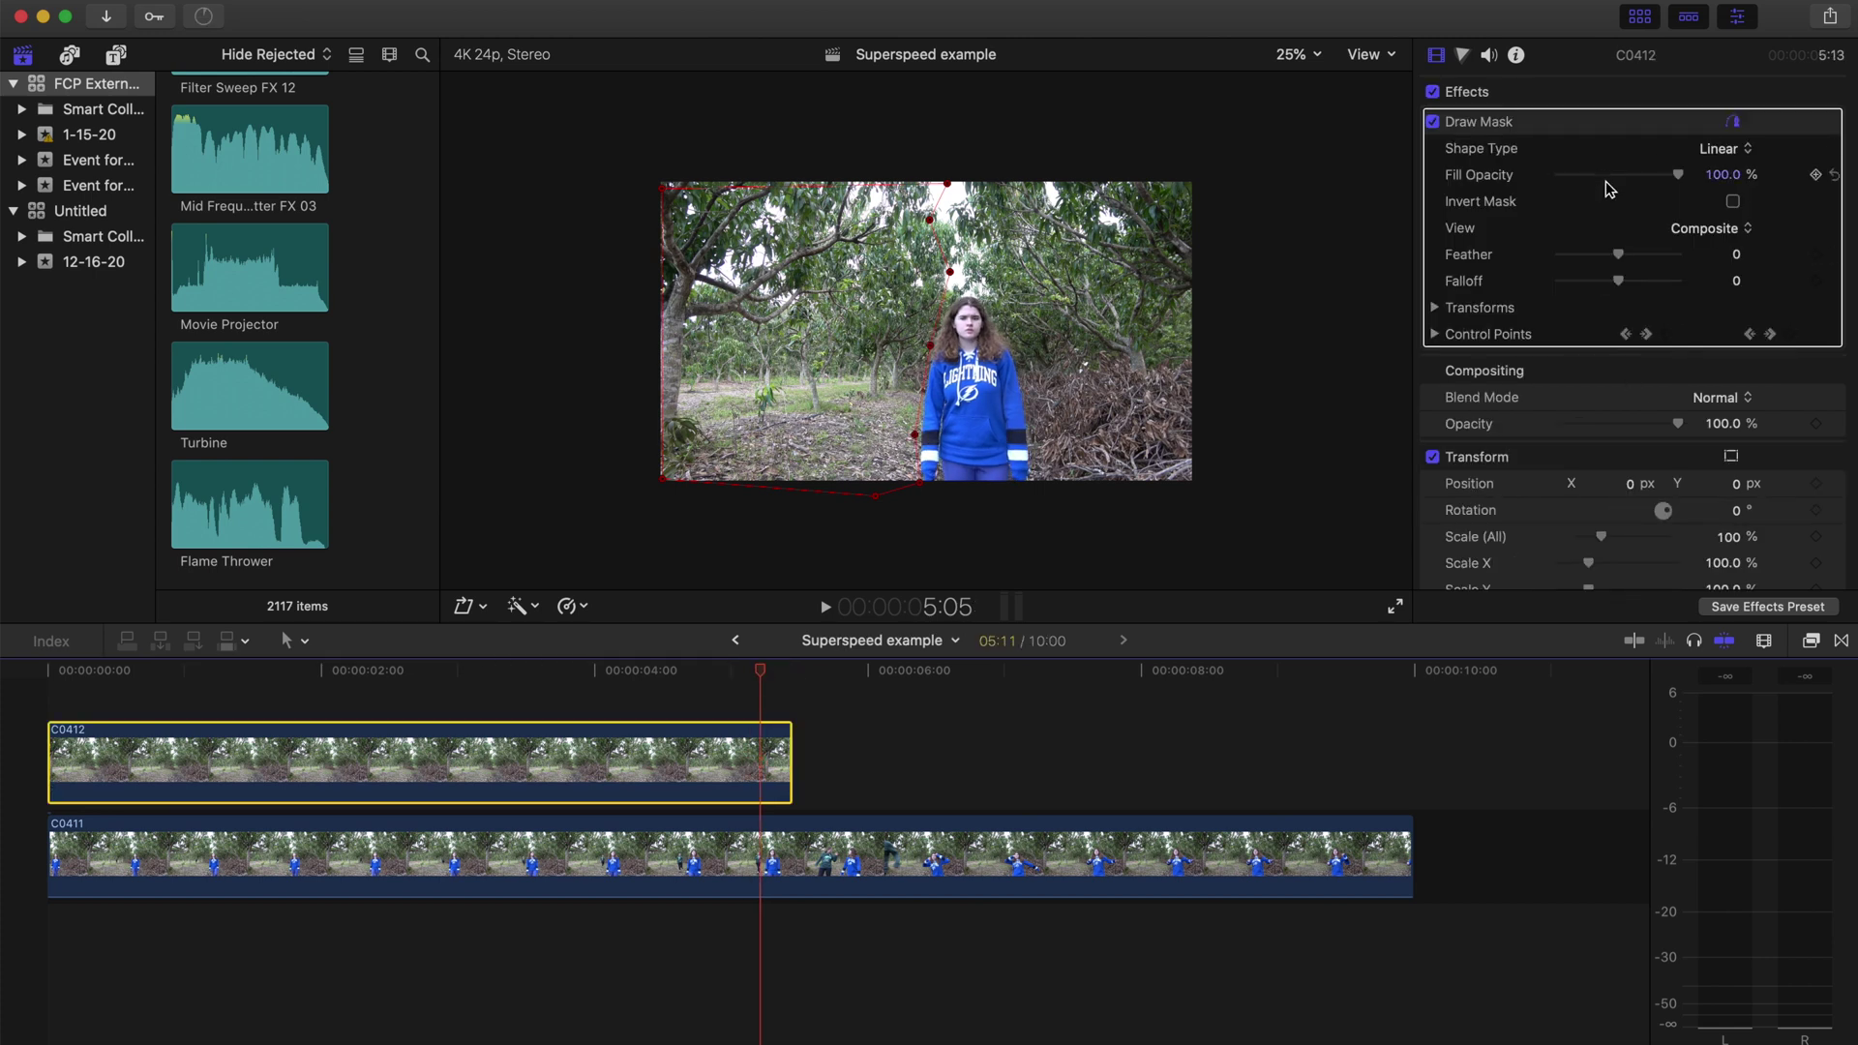
left_click(1818, 175)
key("Right")
key("Right")
key("Right")
key("Right")
key("Right")
key("Right")
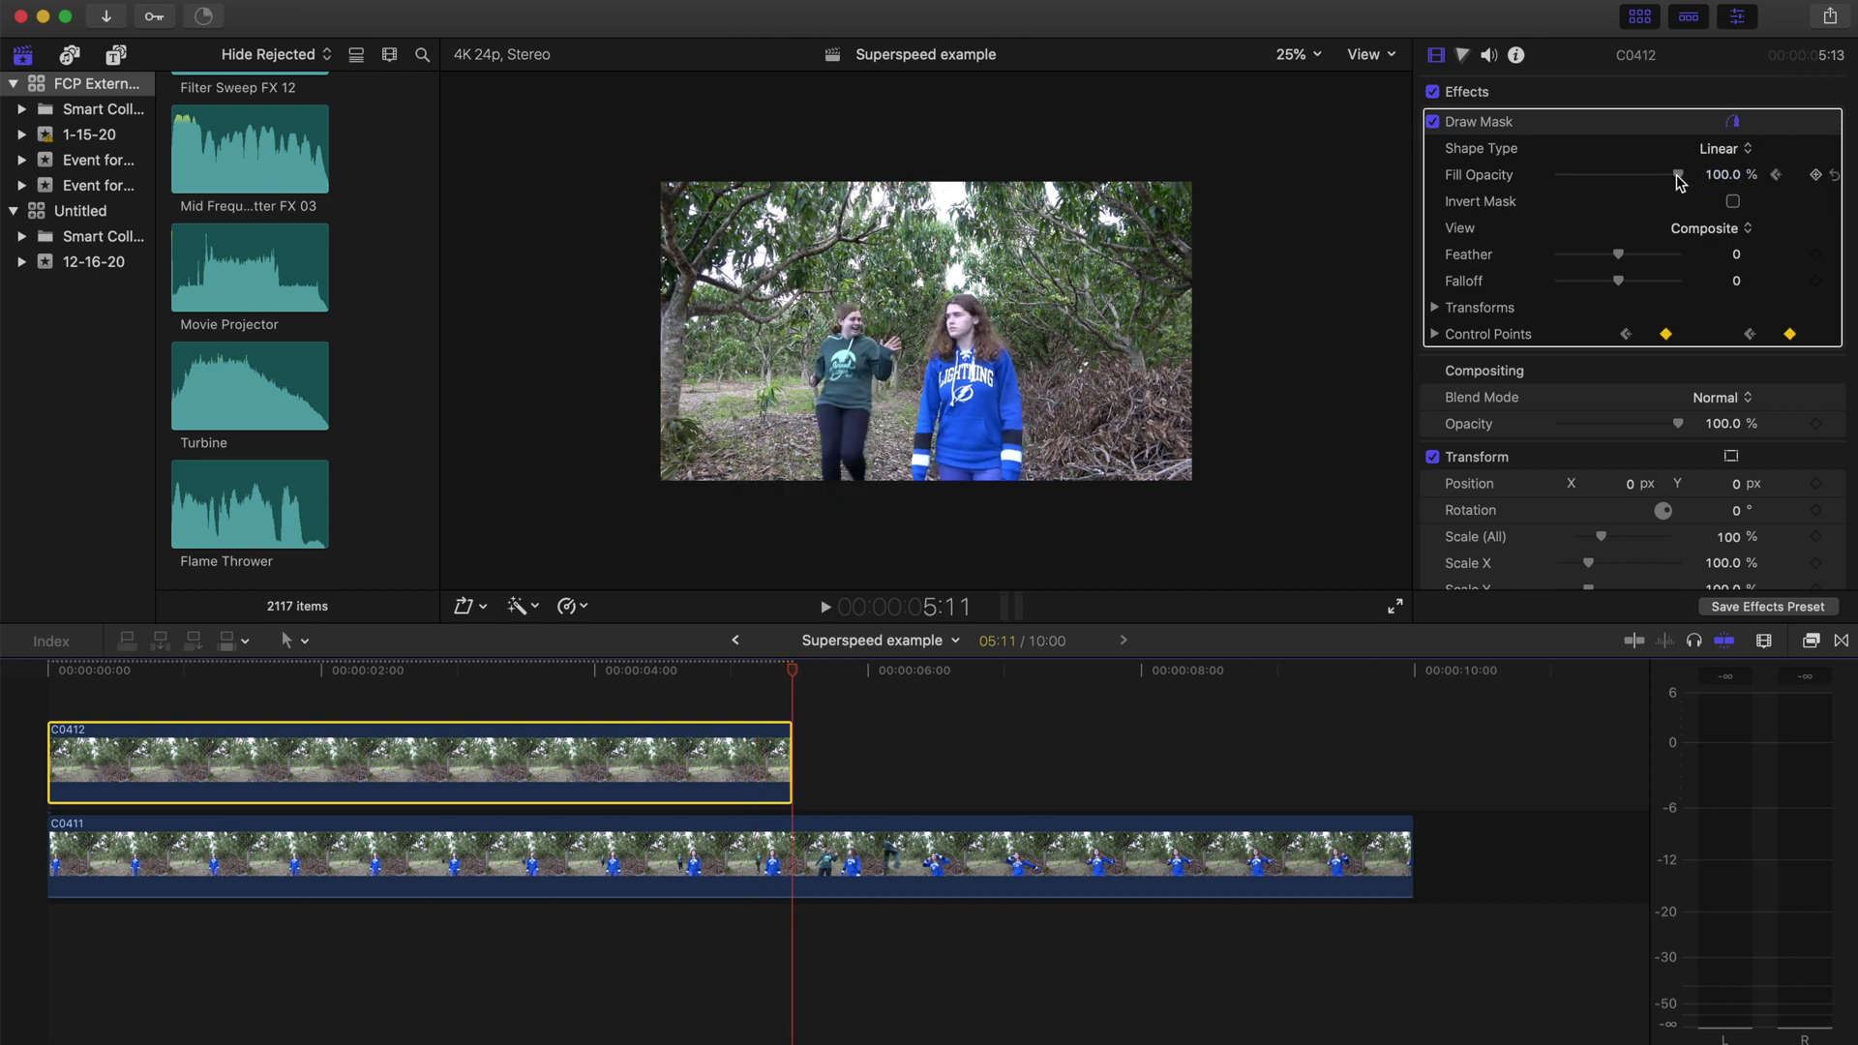
left_click(709, 691)
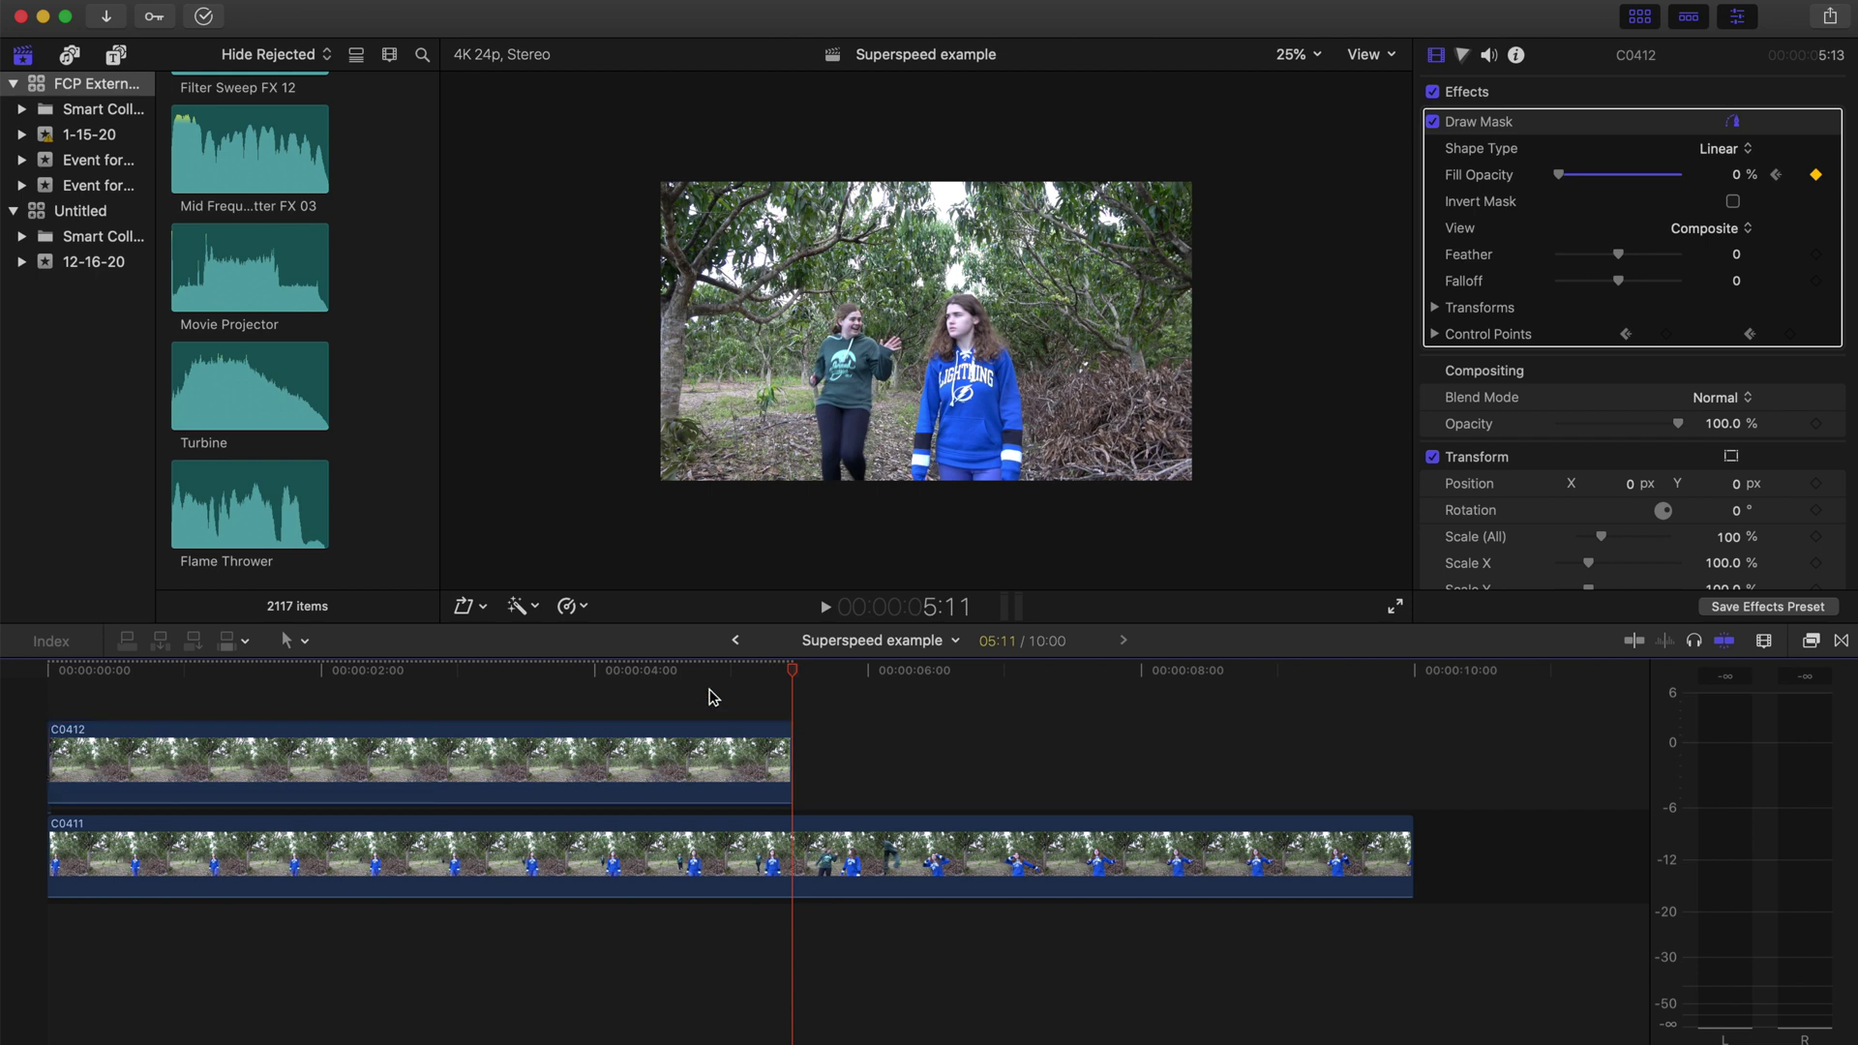
key("space")
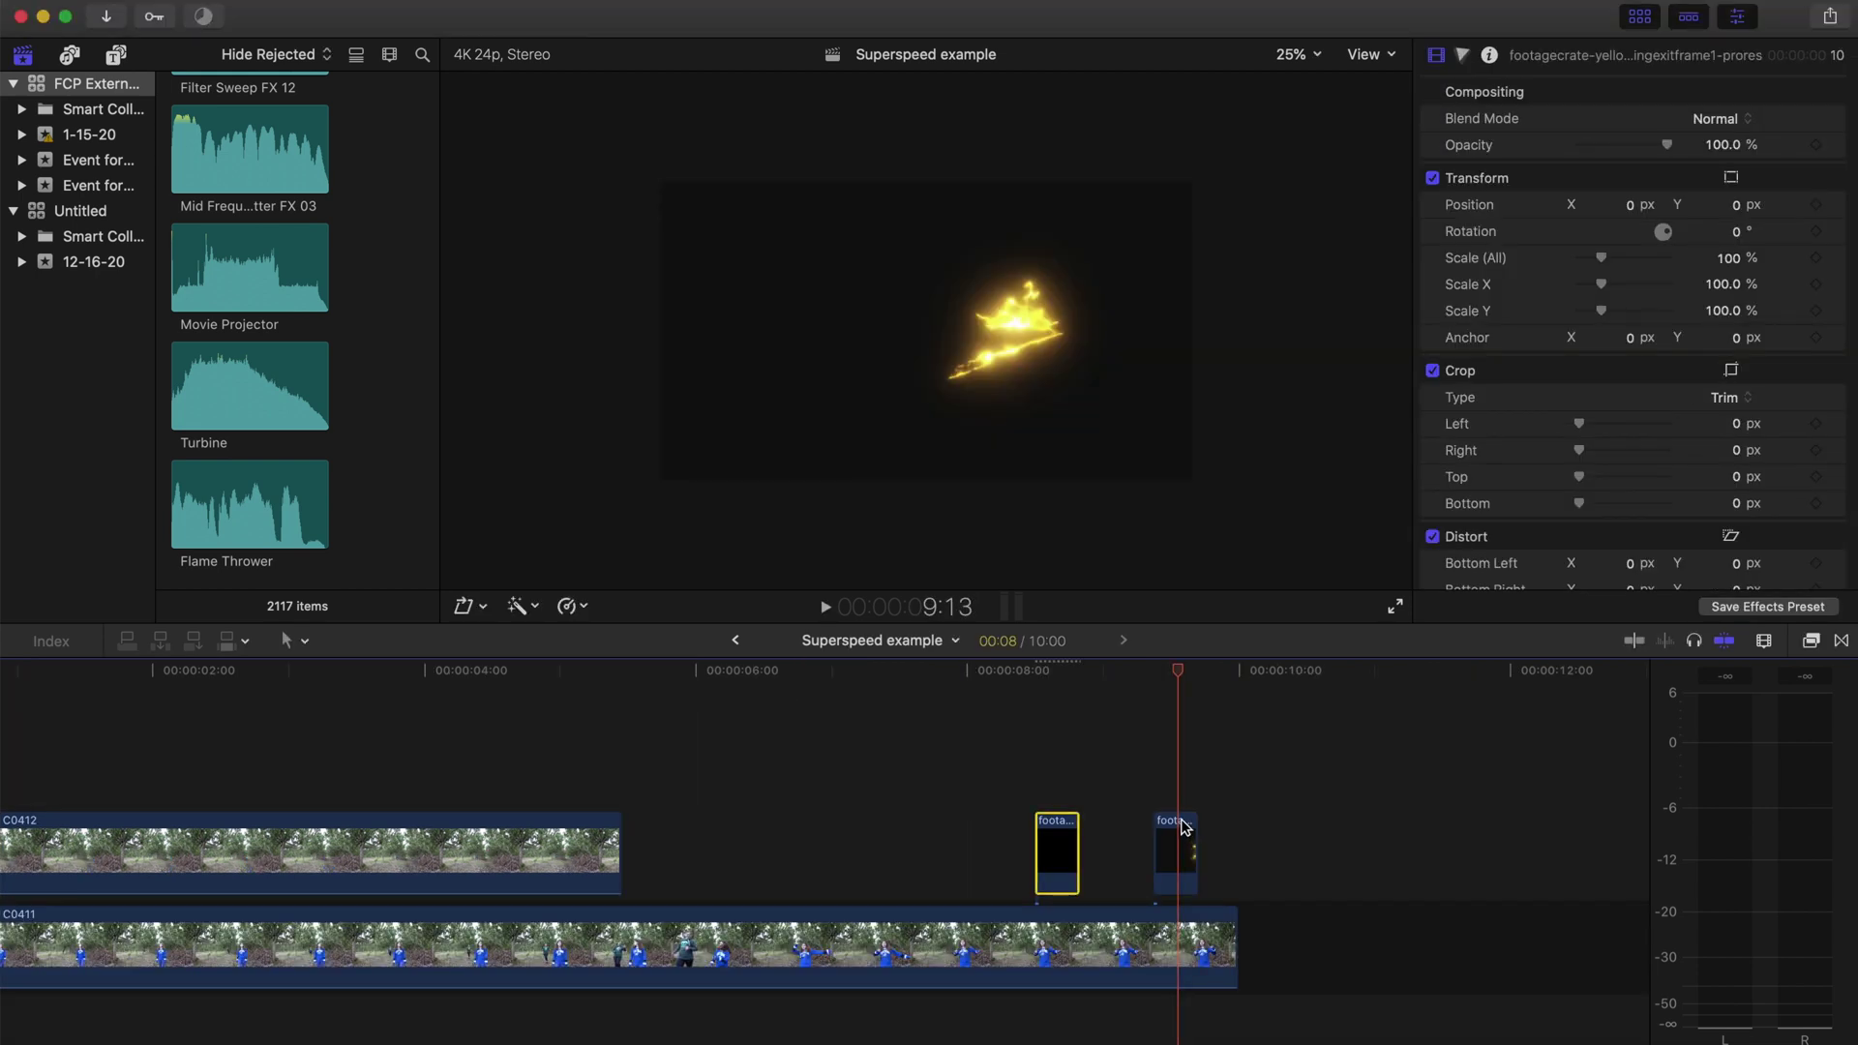
left_click_drag(1183, 825, 608, 720)
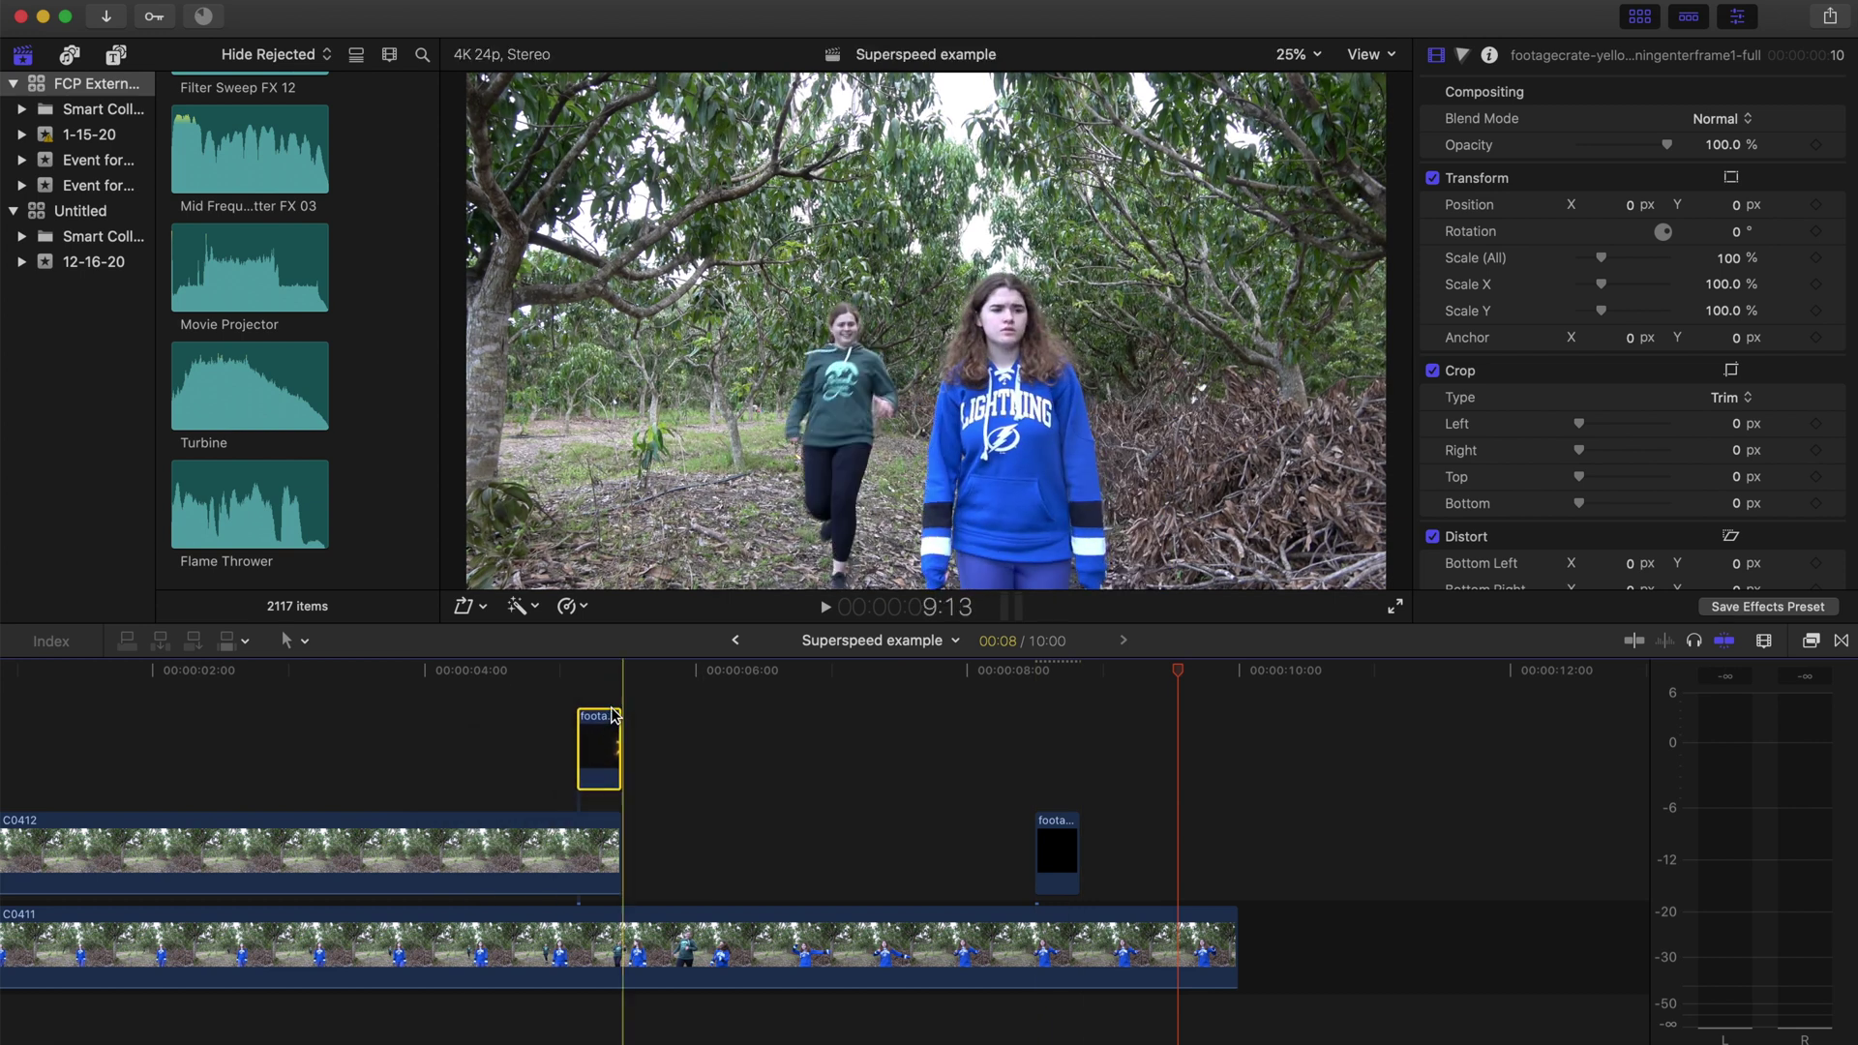
- Apply the Luma Keyer to the lightning clip above C0412 to remove its black background
left_click(556, 696)
key("space")
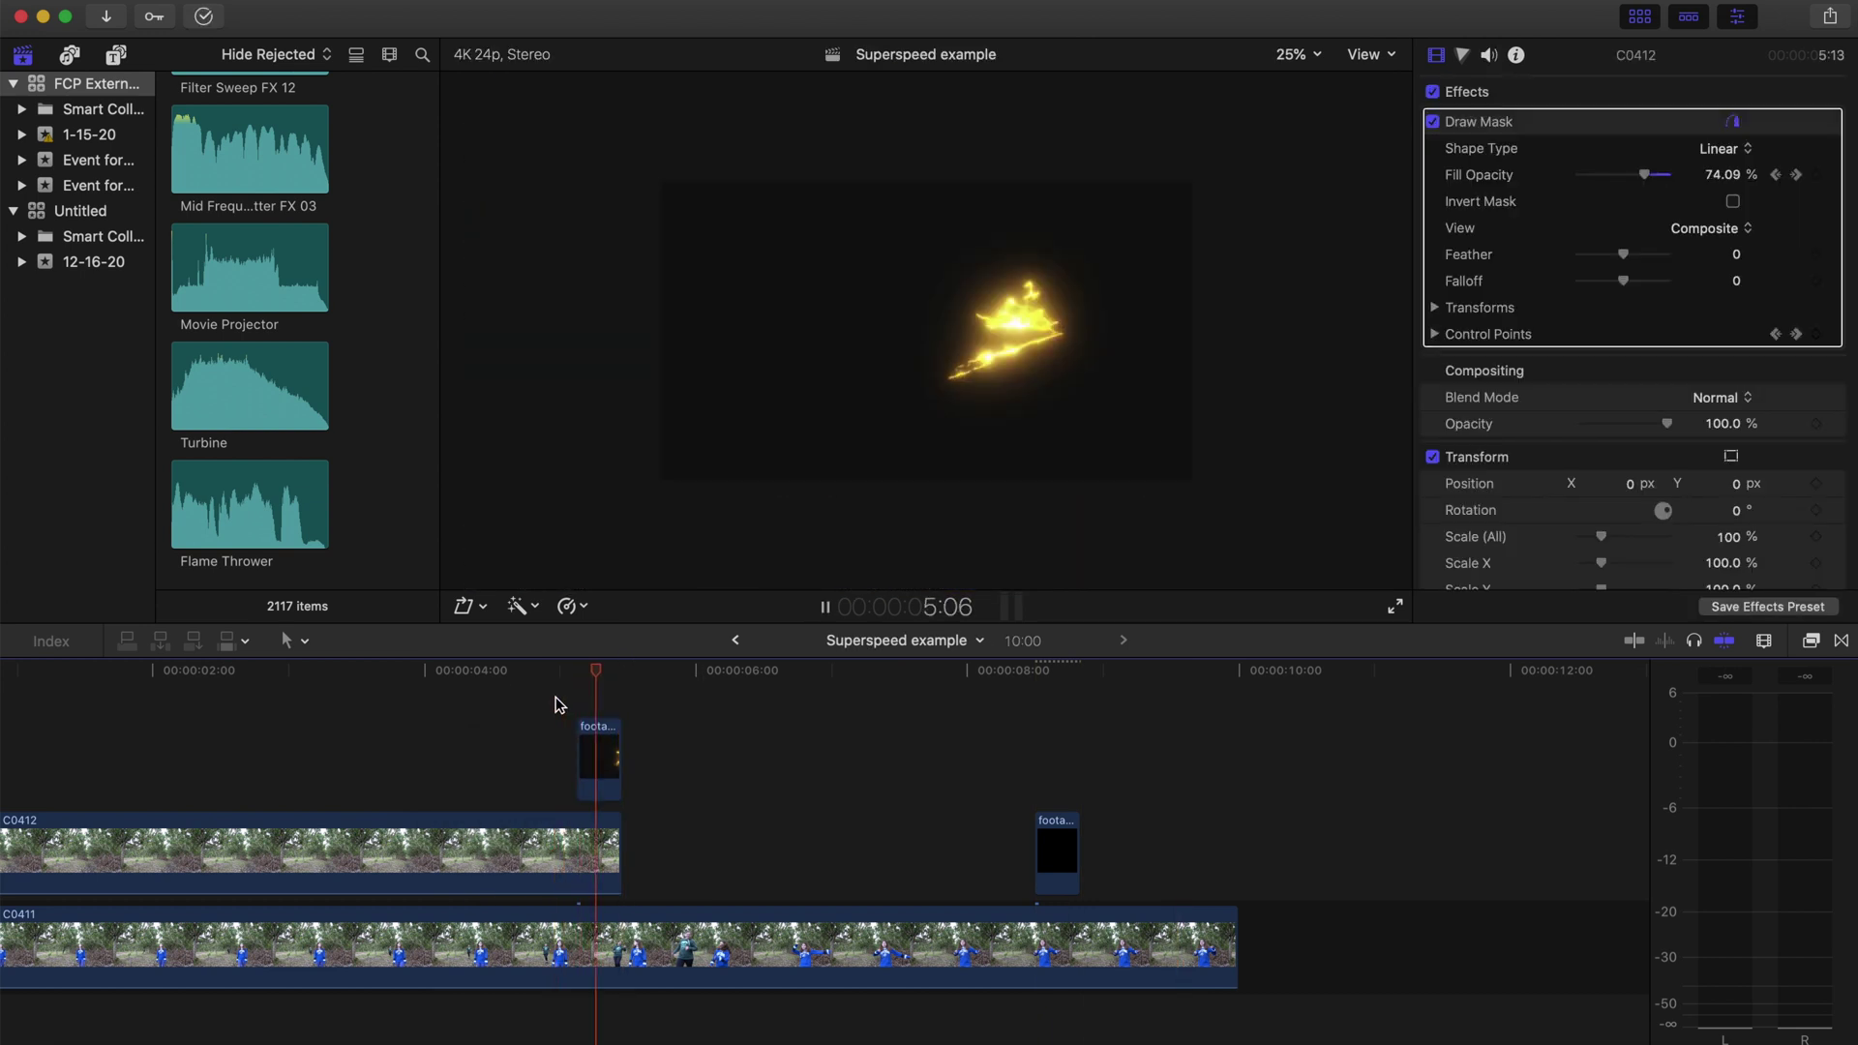
key("space")
left_click(595, 700)
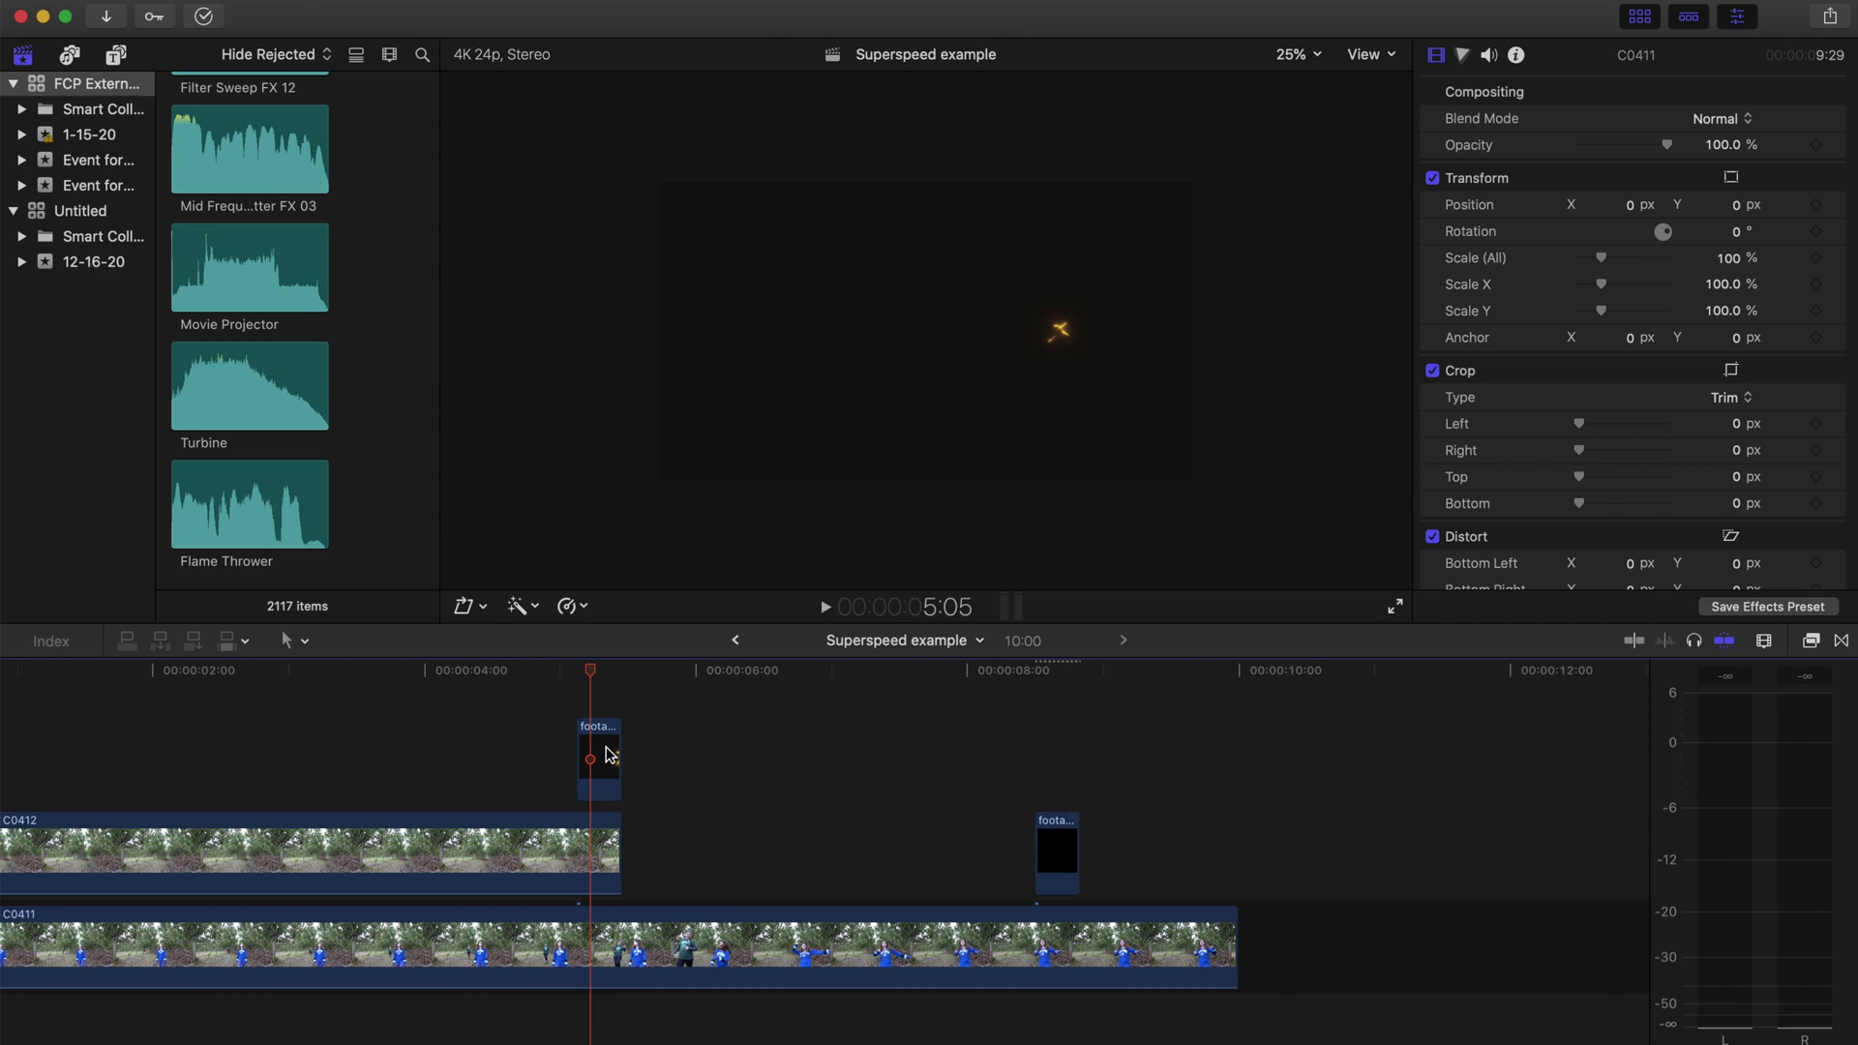
left_click(602, 753)
key("super+5")
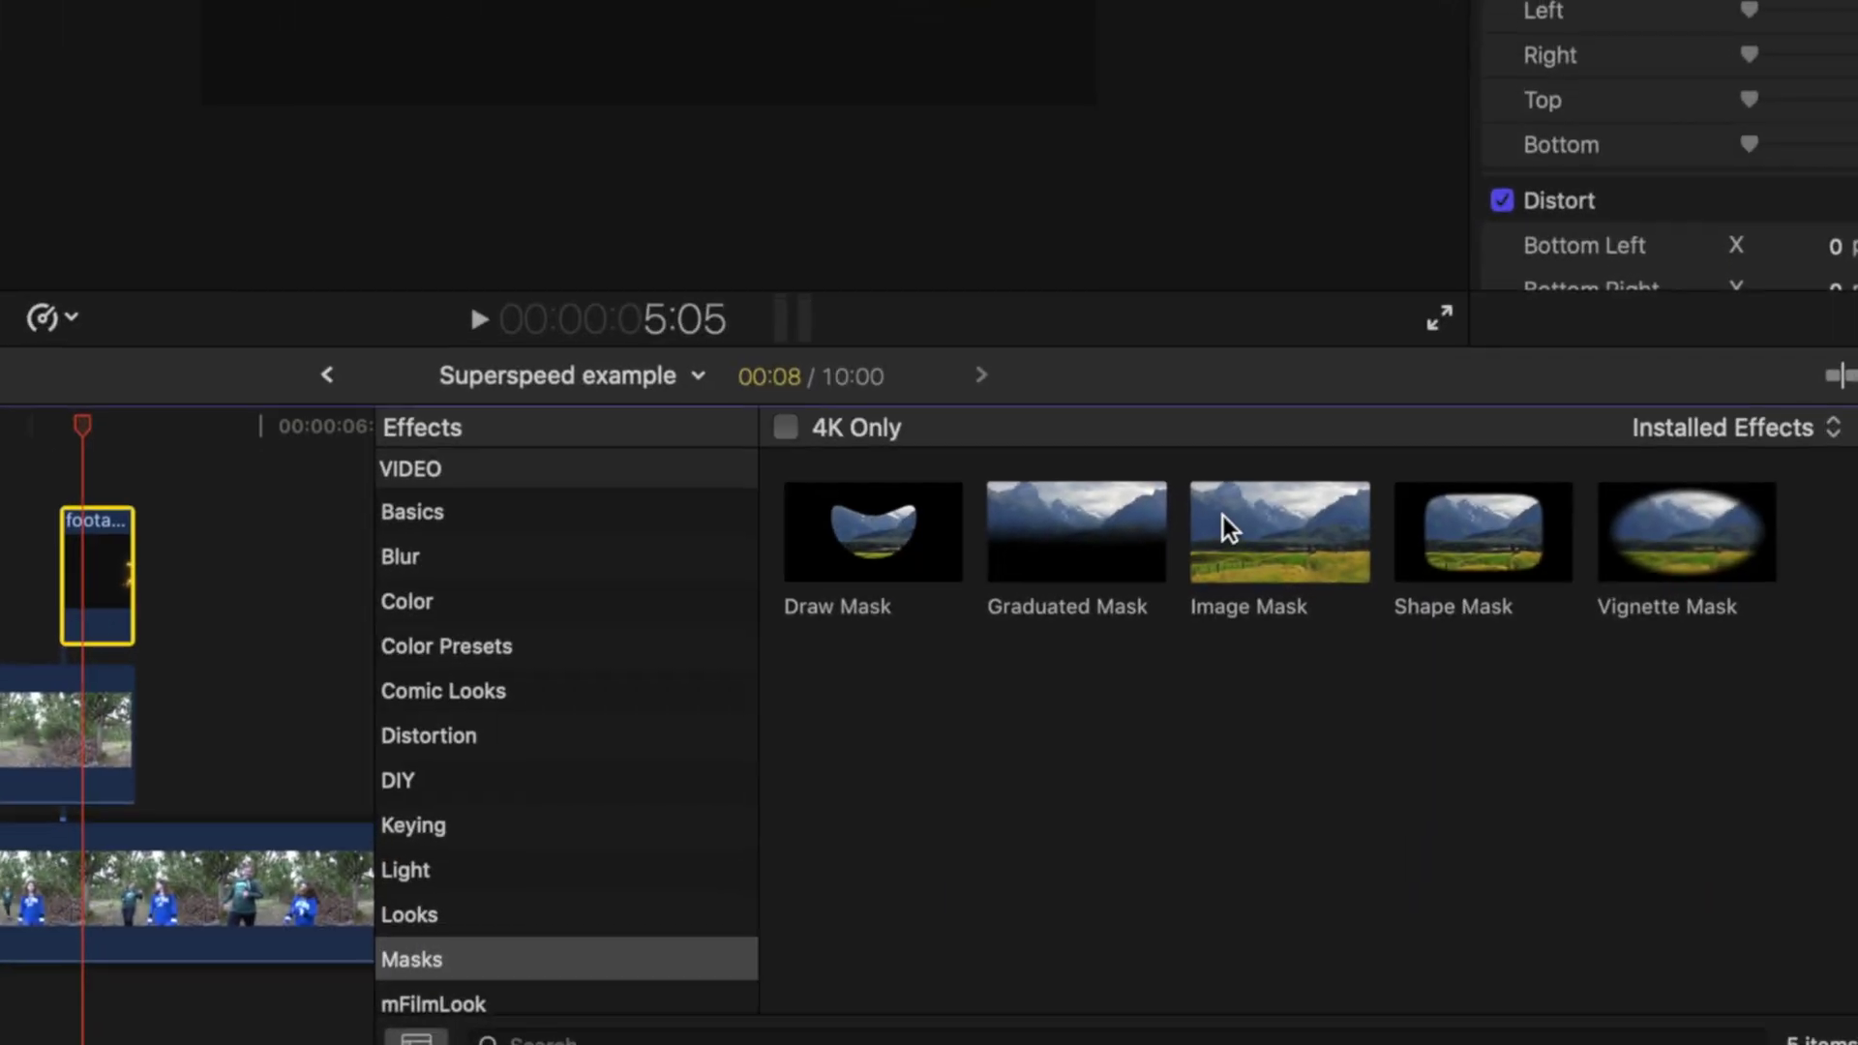
left_click(471, 818)
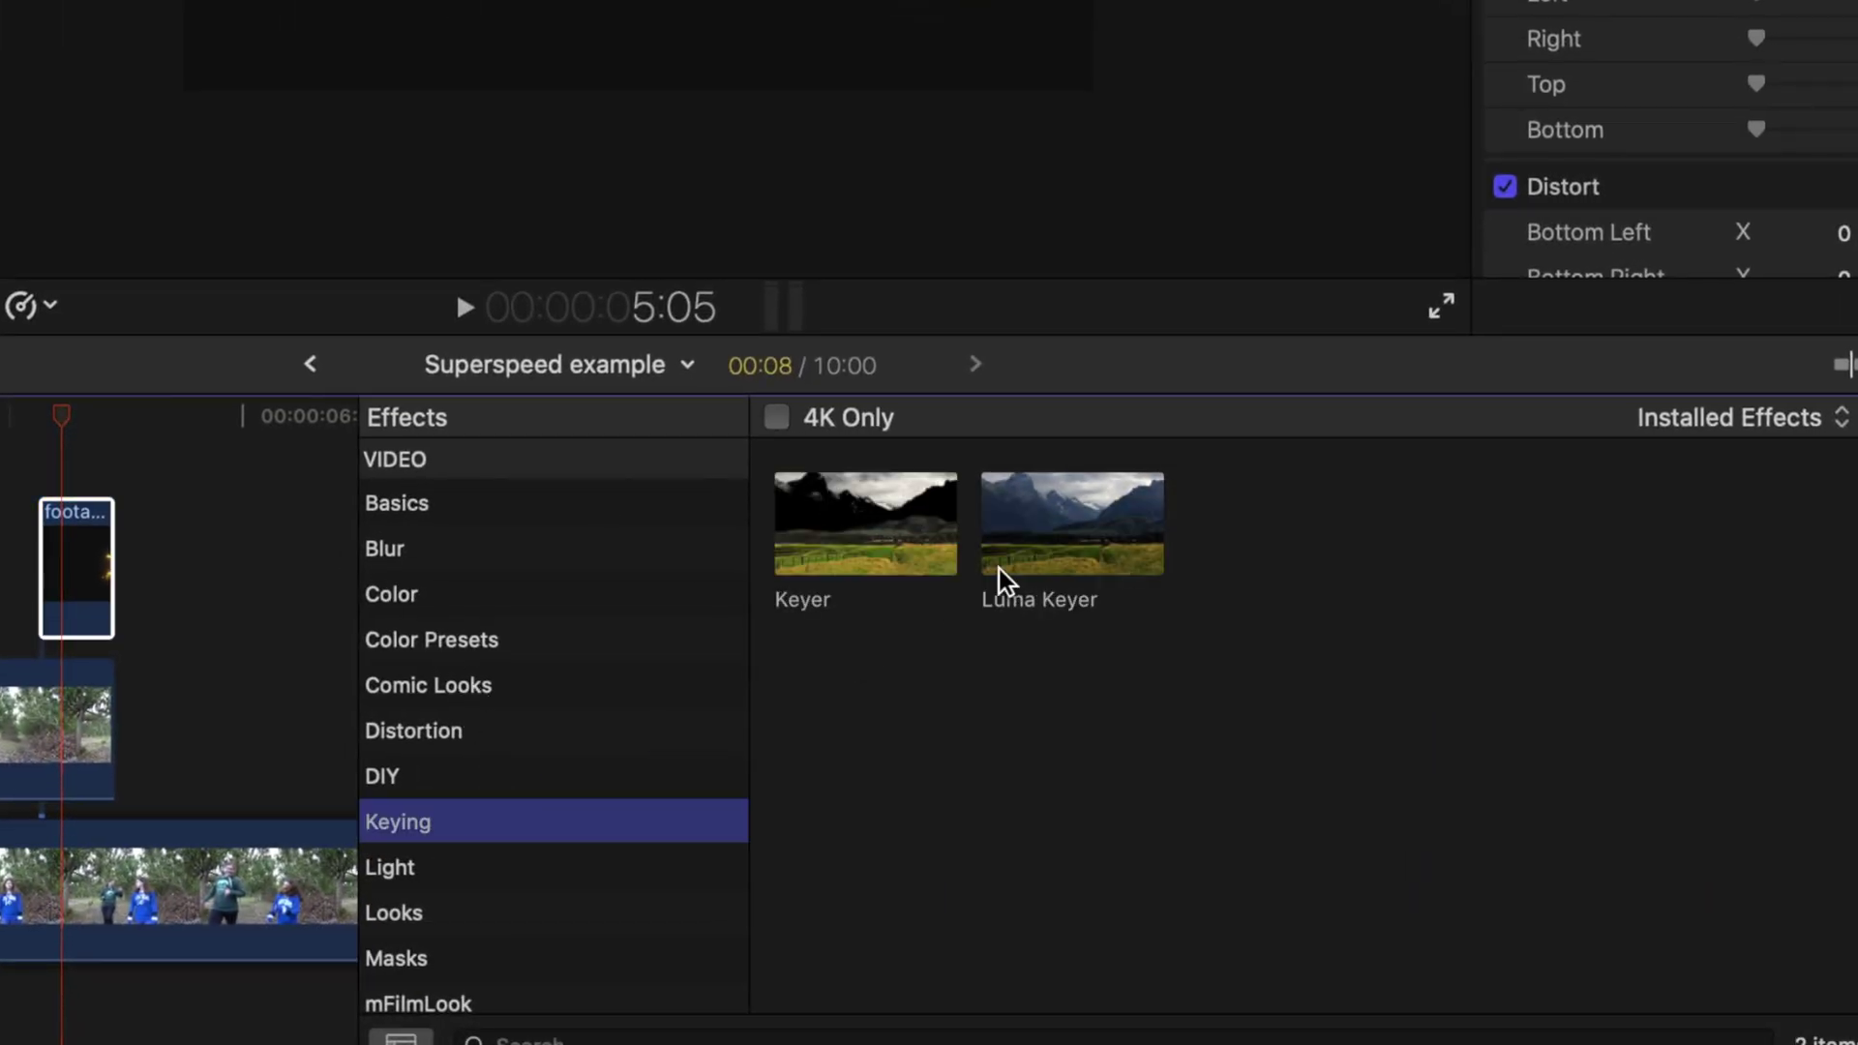
left_click(1006, 567)
left_click_drag(863, 542, 92, 599)
- Play back the keyed lightning around 5:03–5:08 to review it
left_click(498, 678)
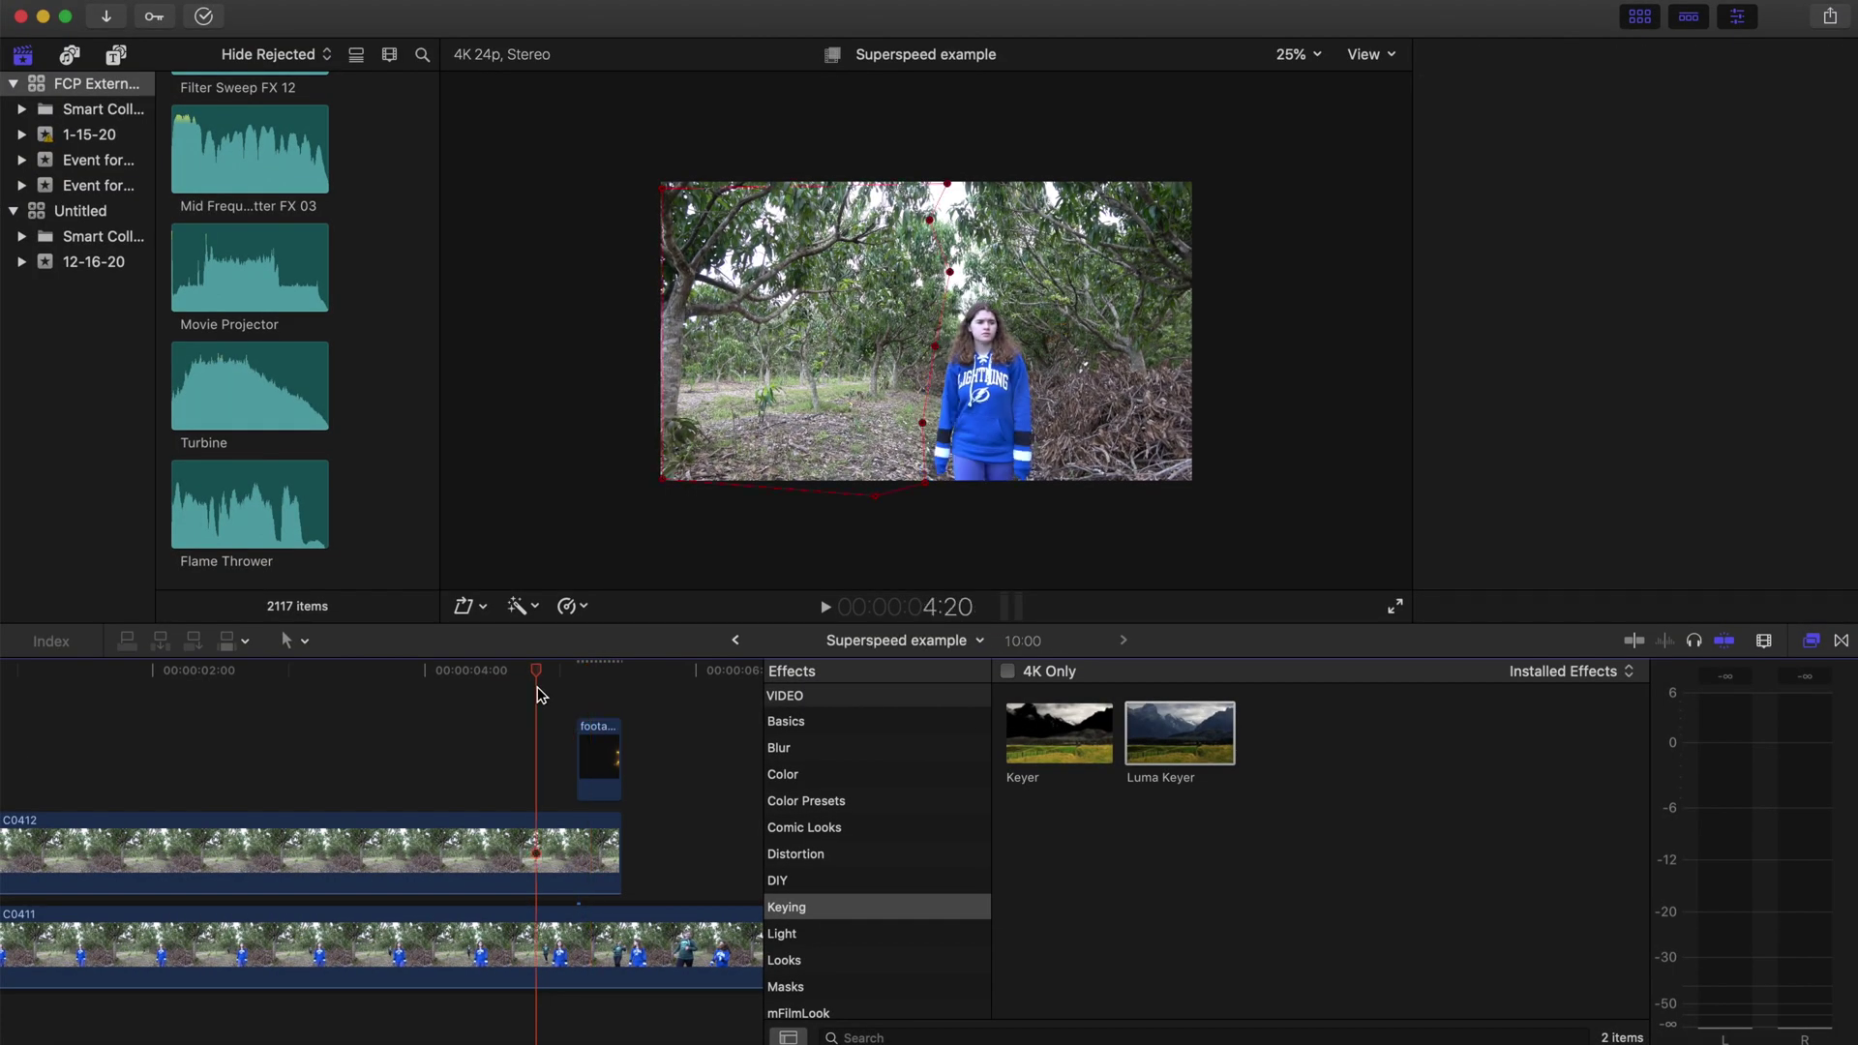
key("cmd+4")
key("space")
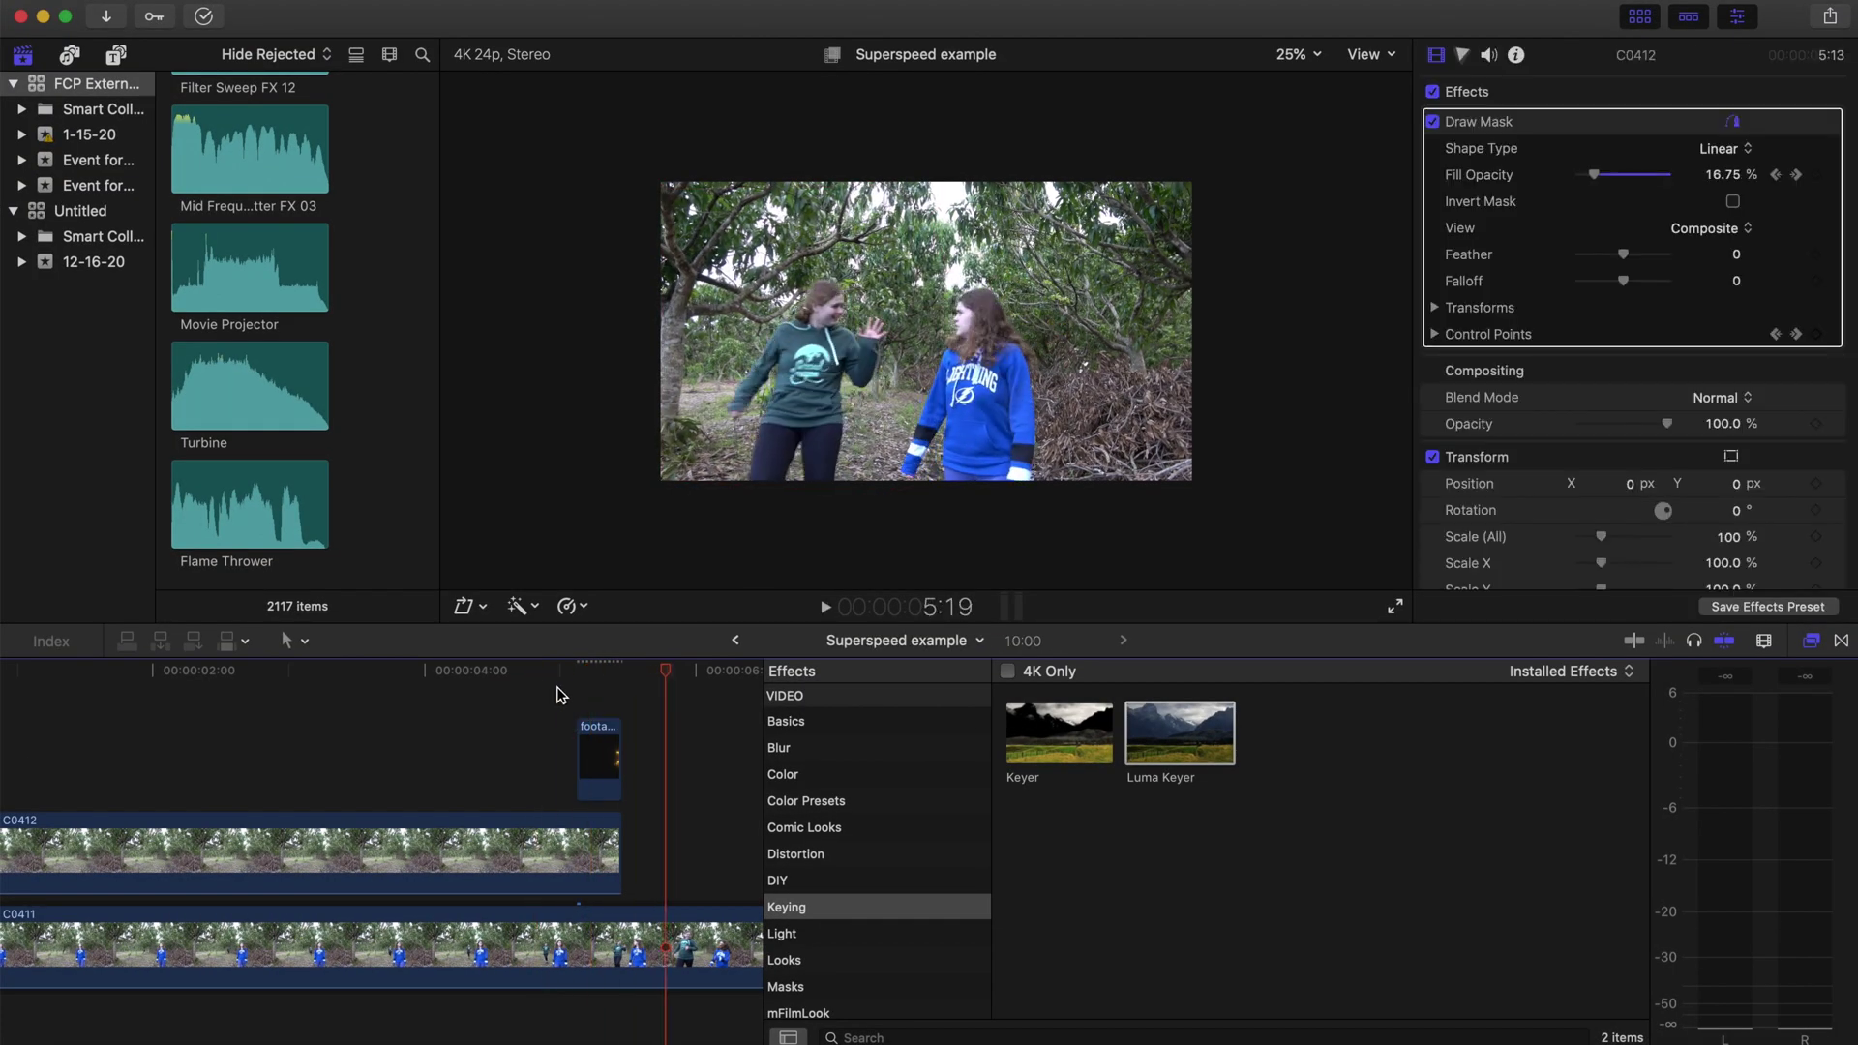
left_click(607, 671)
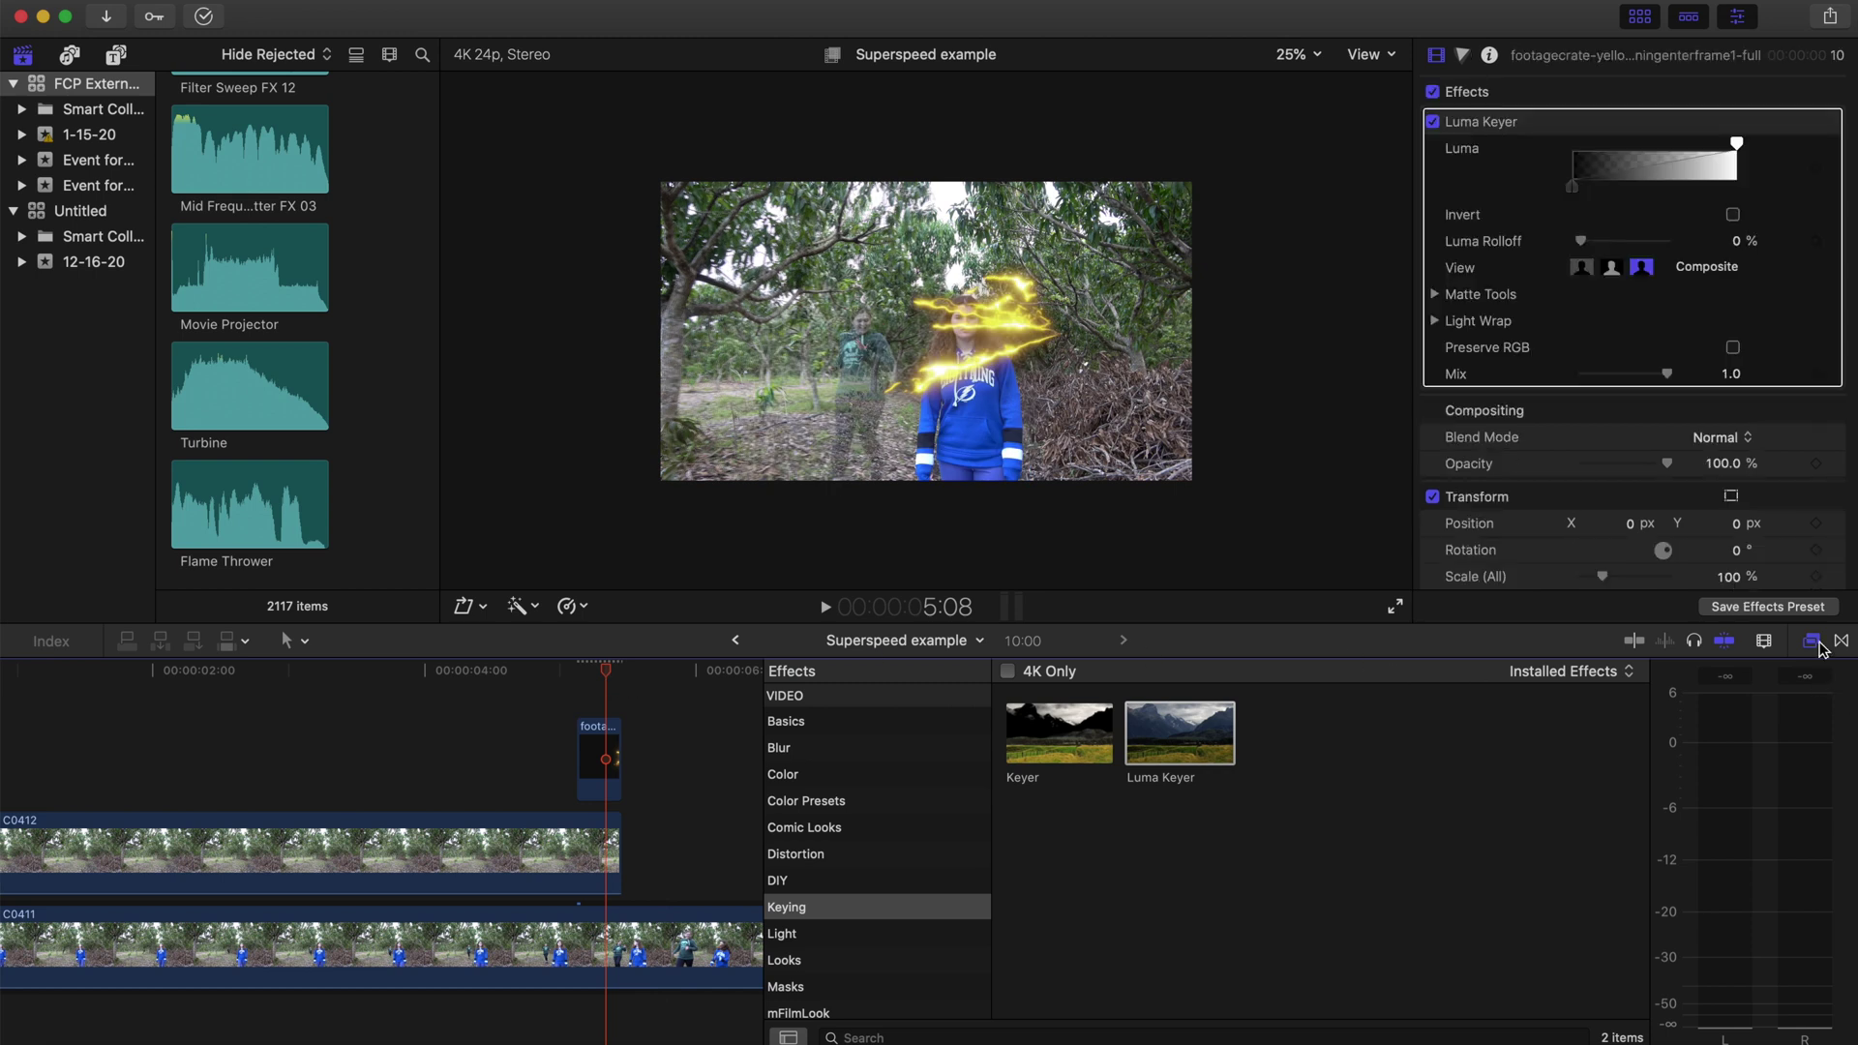
left_click(1814, 642)
left_click(571, 694)
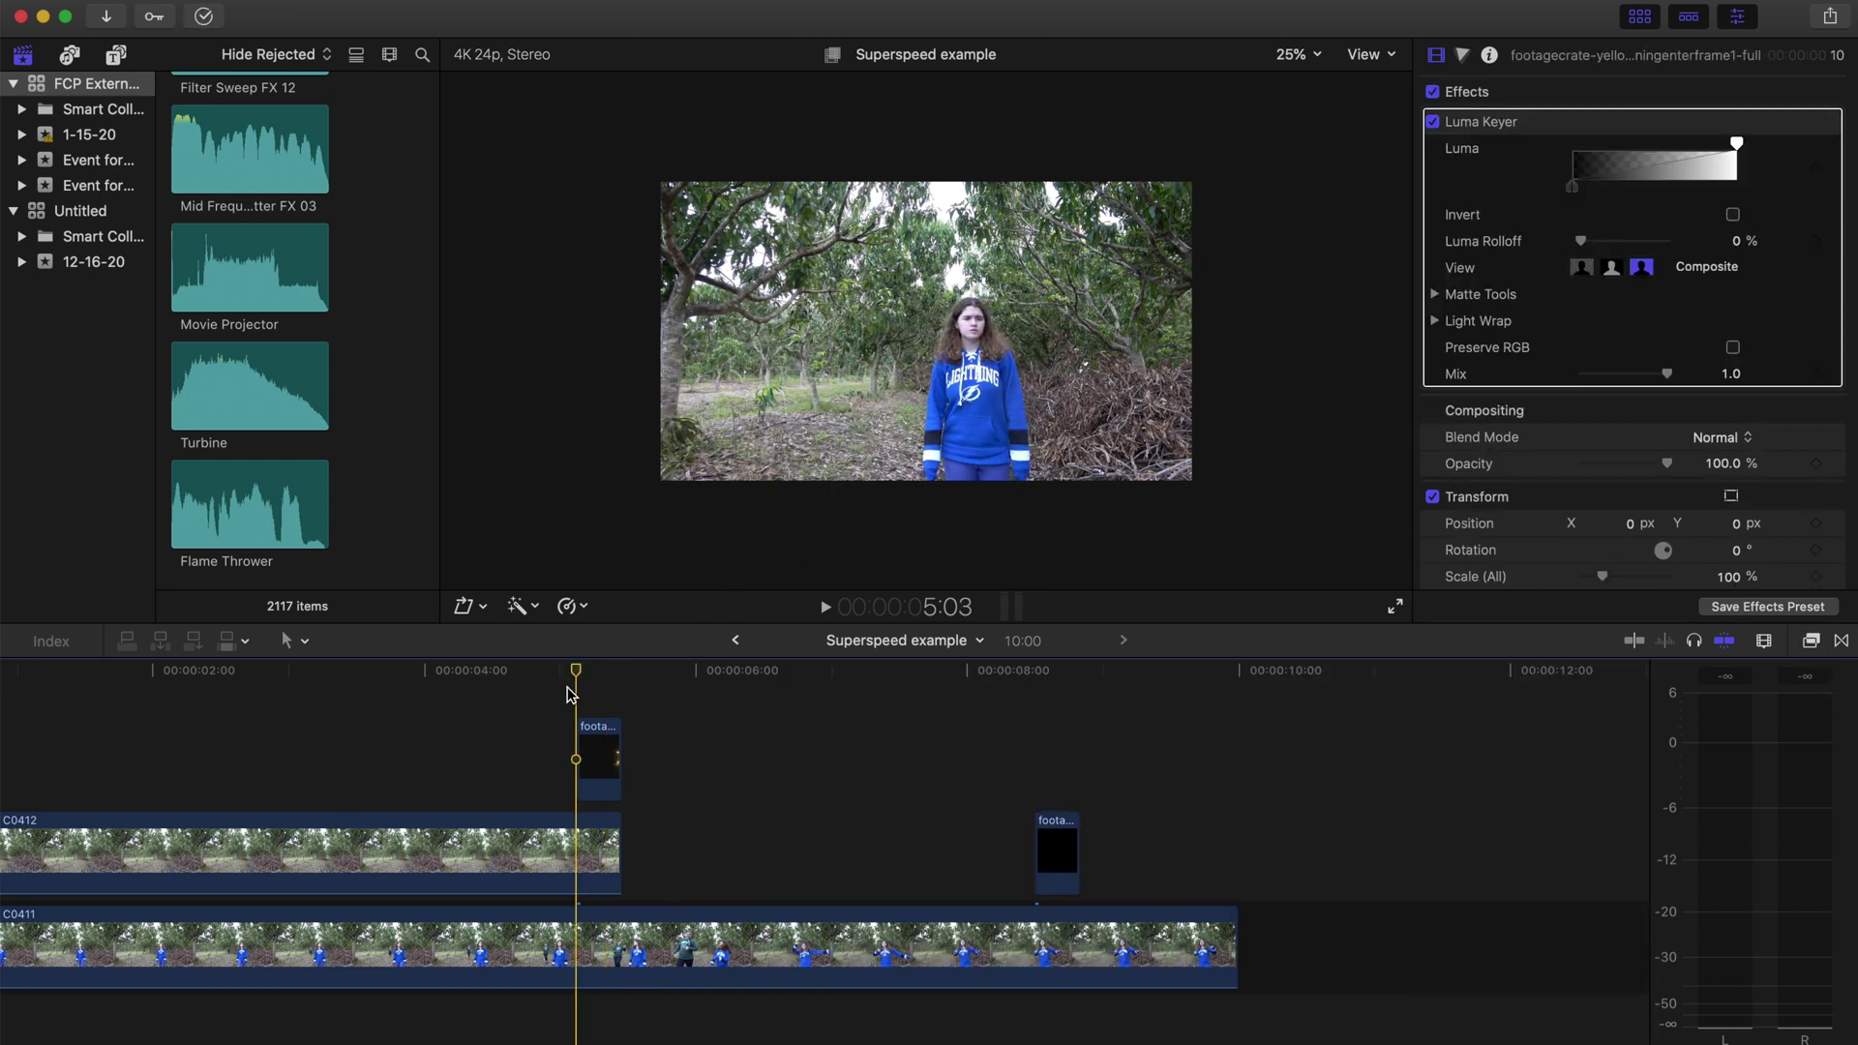
key("space")
key("space")
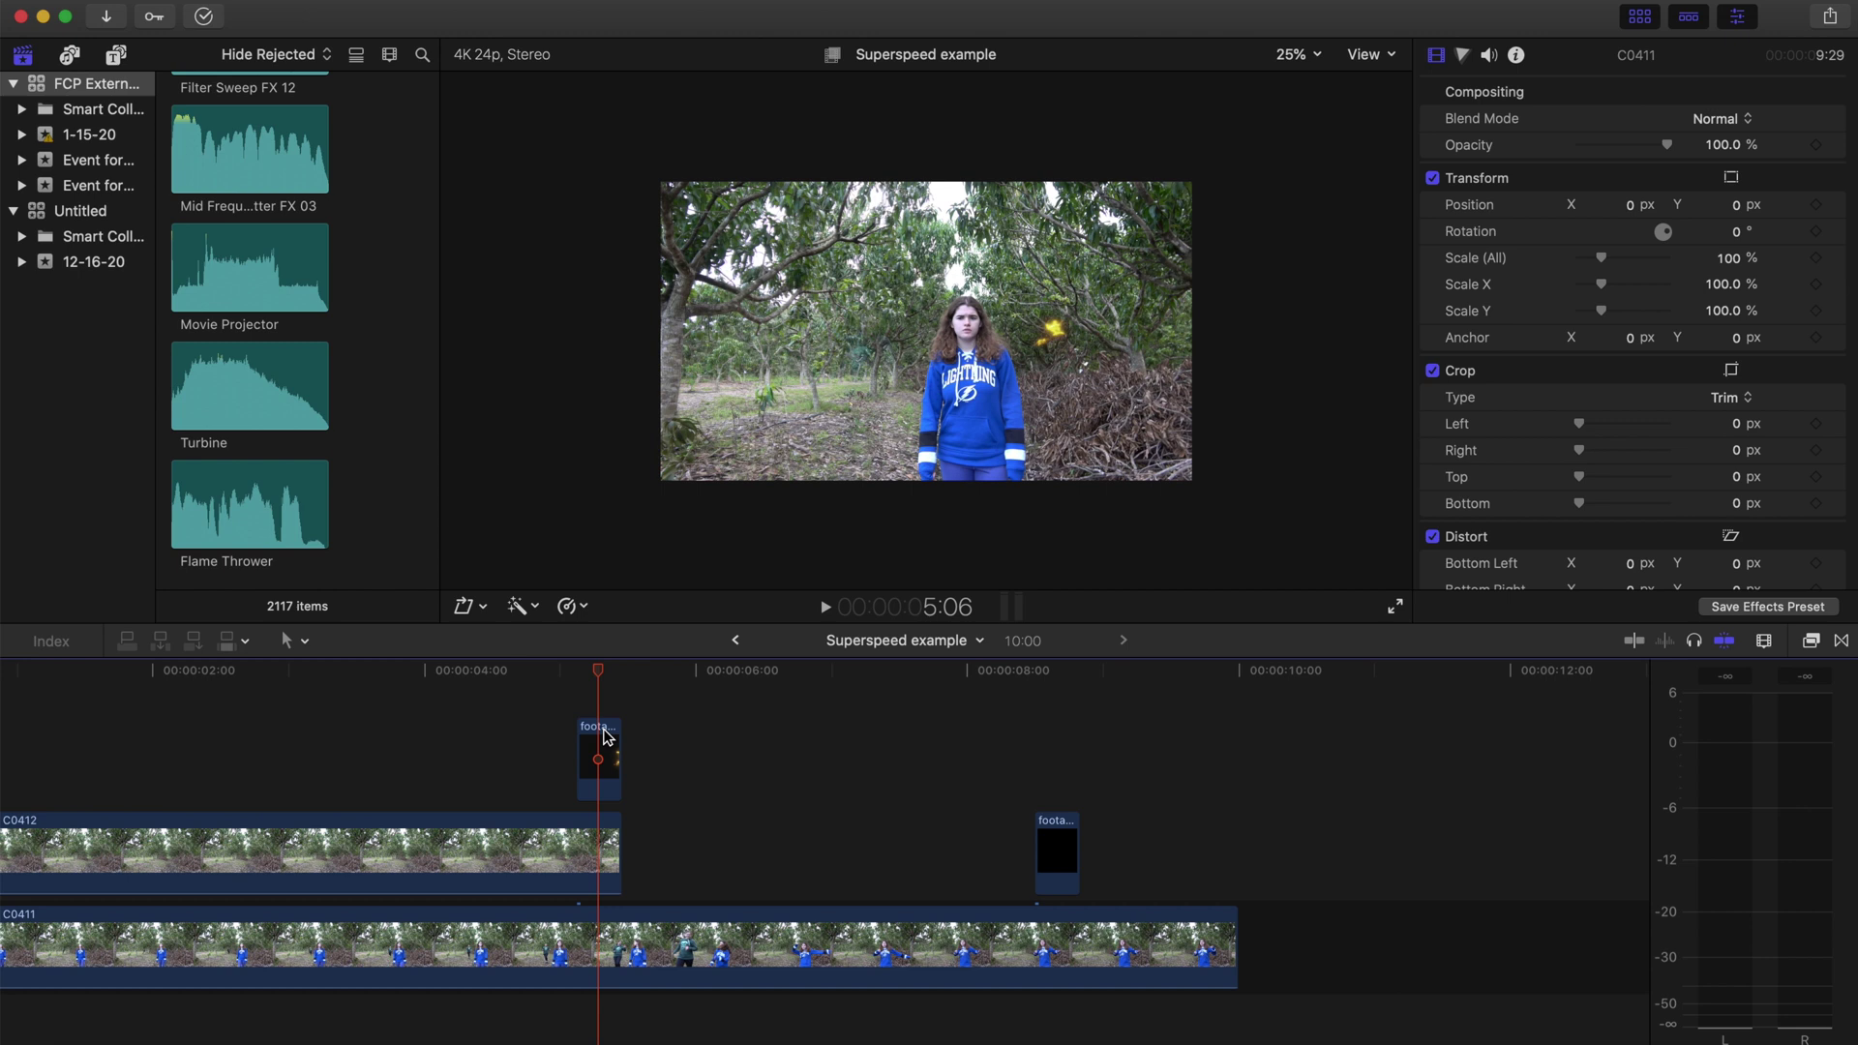
- Distort the lightning overlay, pulling its corner inward toward the actor
left_click(603, 750)
key("Right")
key("Right")
key("Right")
key("shift+t")
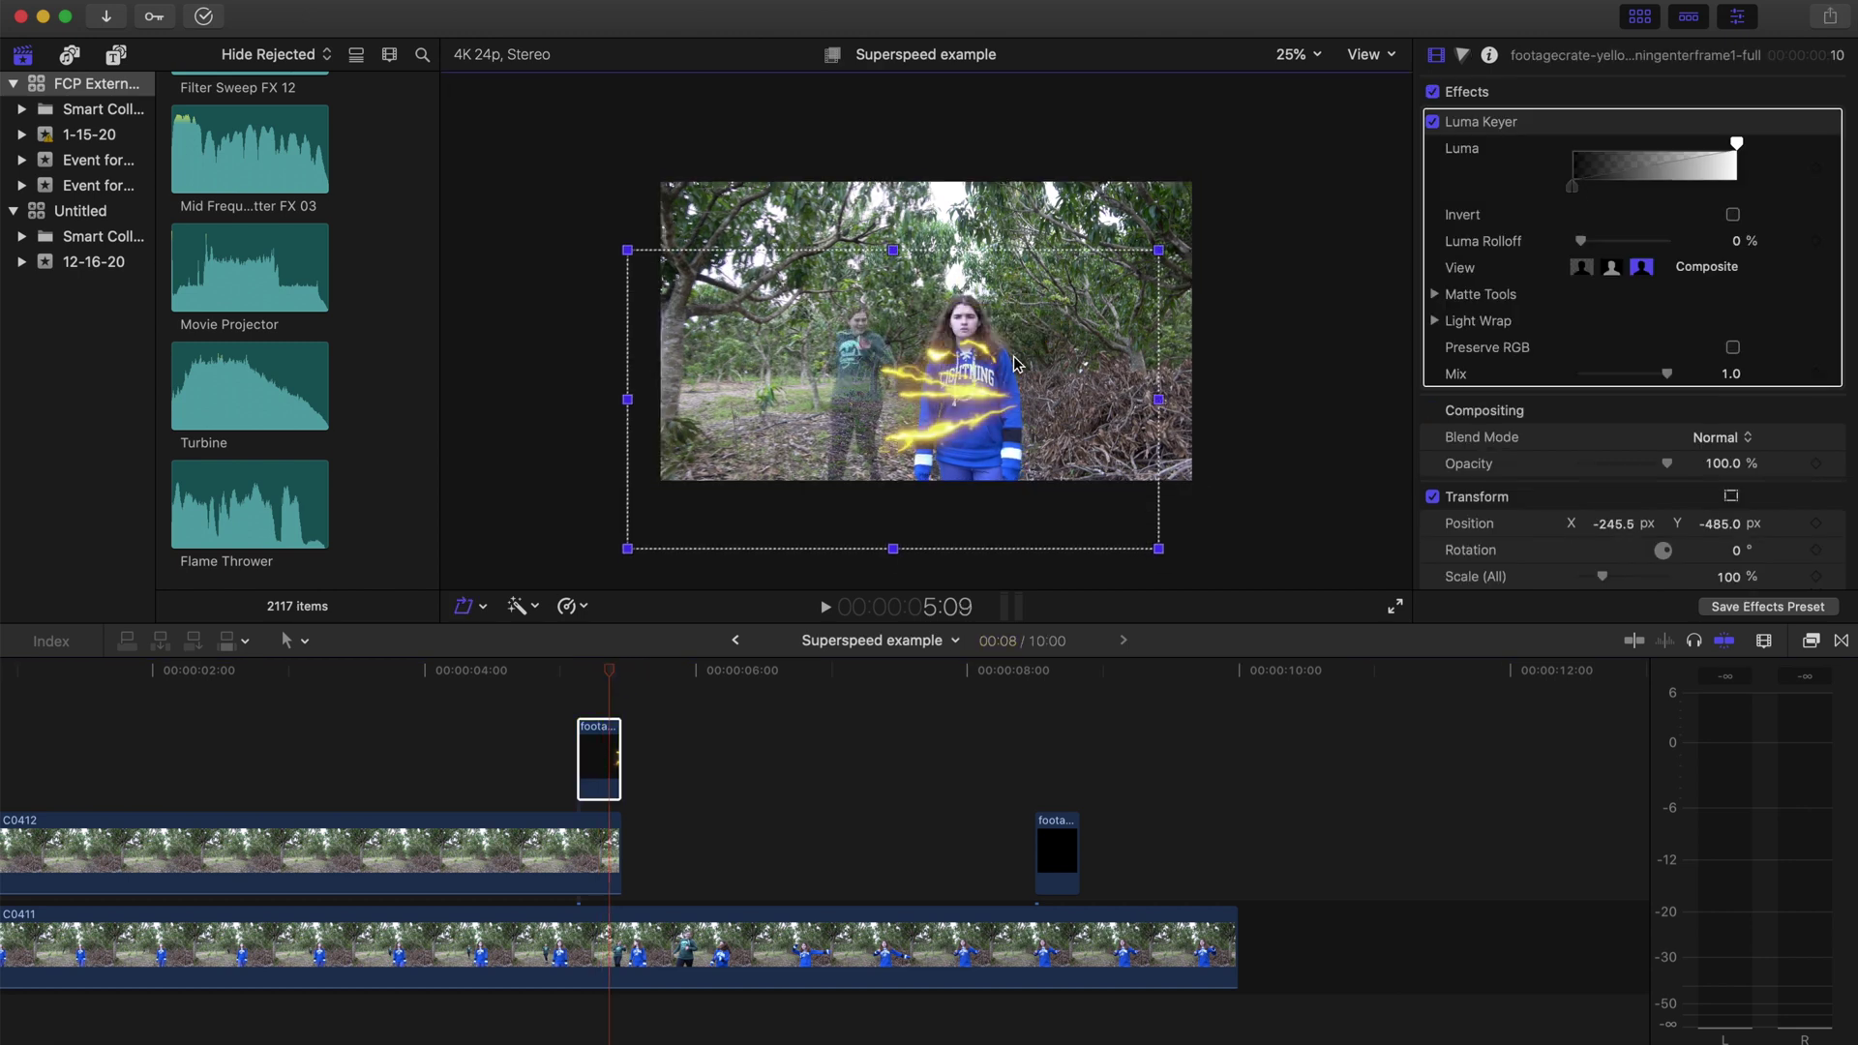
key("alt+d")
left_click_drag(1166, 237, 1092, 210)
- Apply Draw Mask to the lightning clip and trace a closed shape around the actor
key("super+5")
left_click(813, 933)
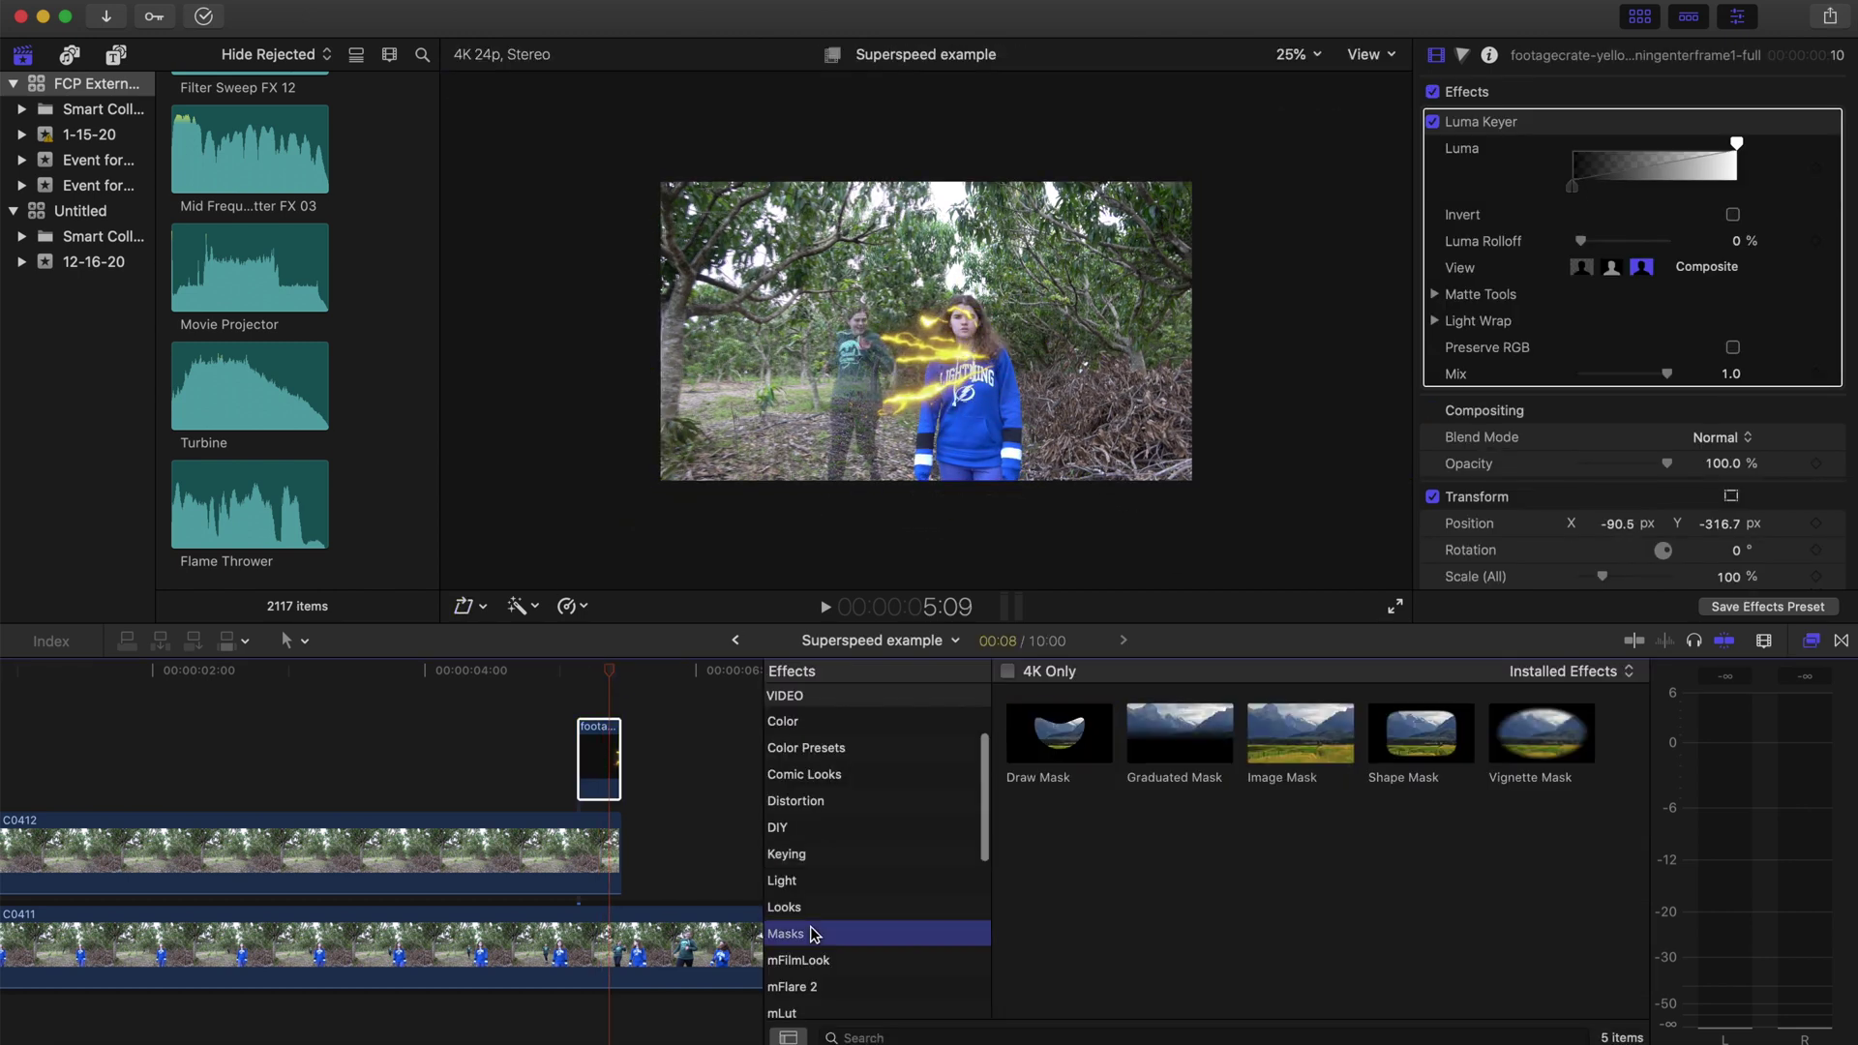
mouse_move(1058, 733)
left_mouse_down()
mouse_move(721, 779)
mouse_move(583, 759)
left_mouse_up()
left_click(921, 405)
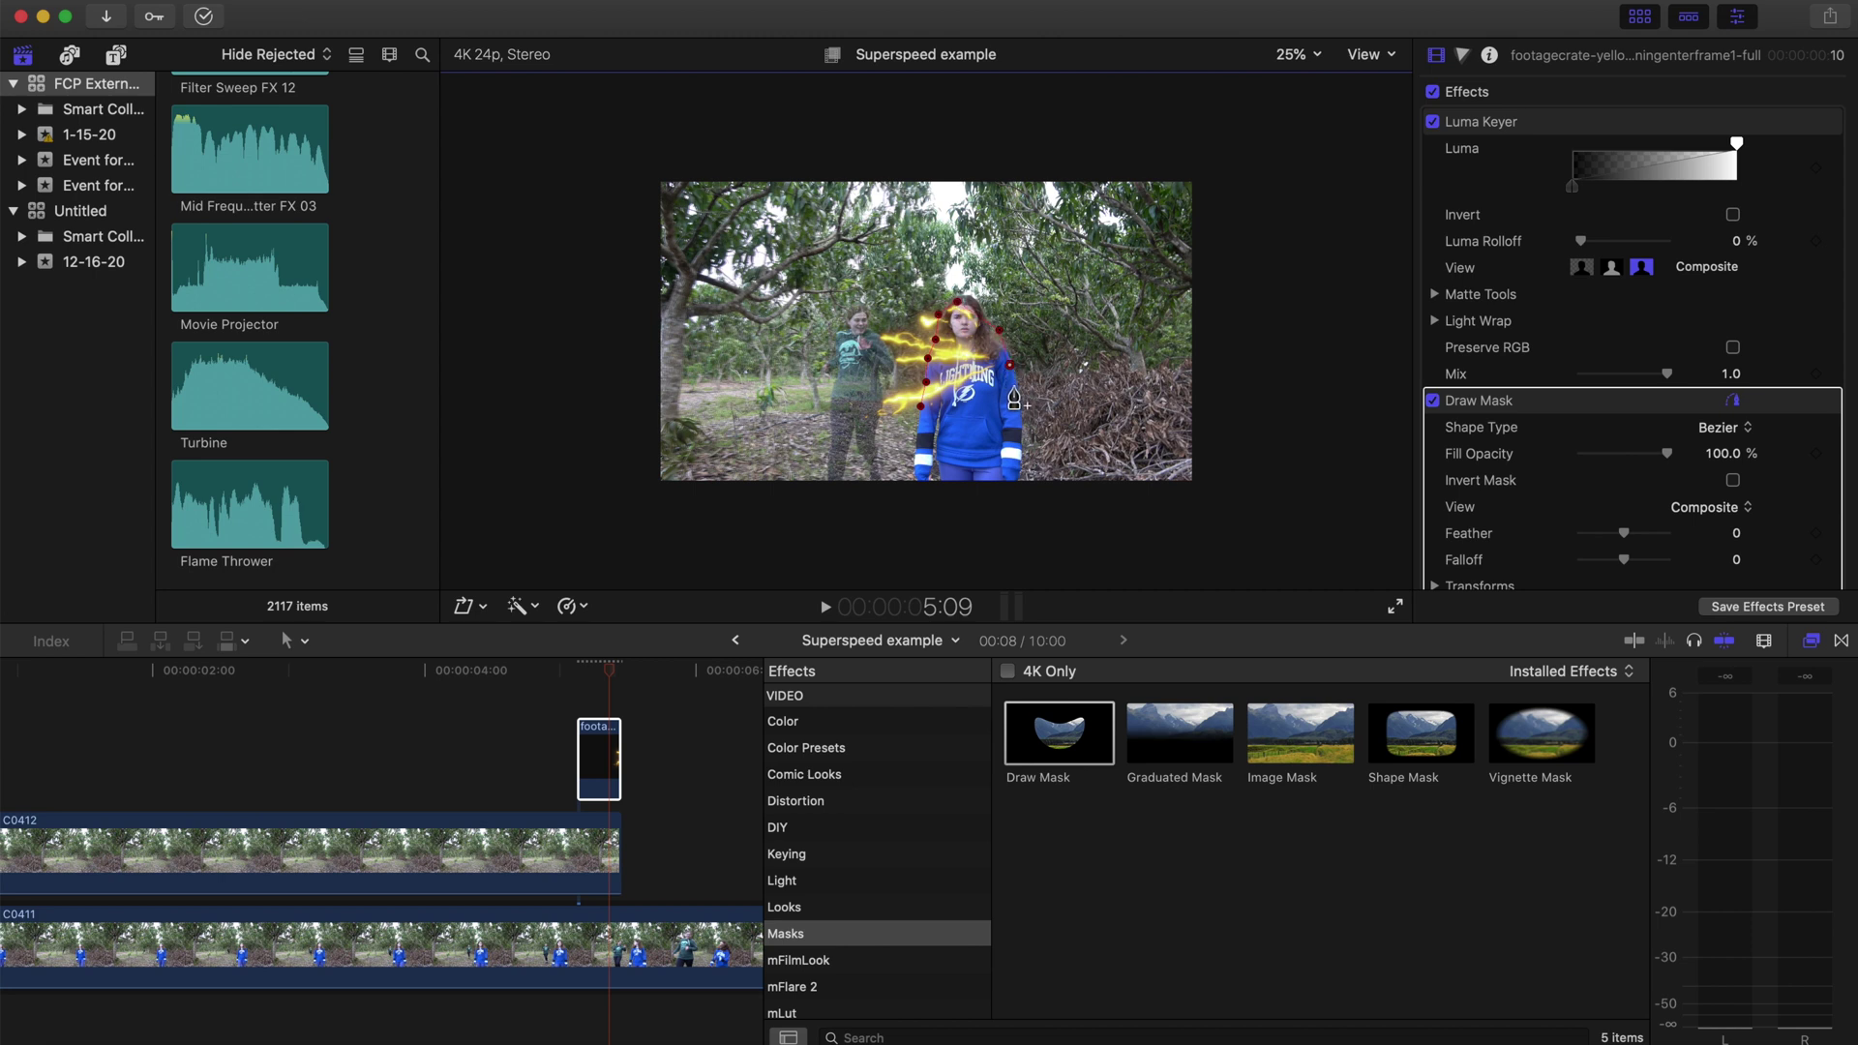
key("c")
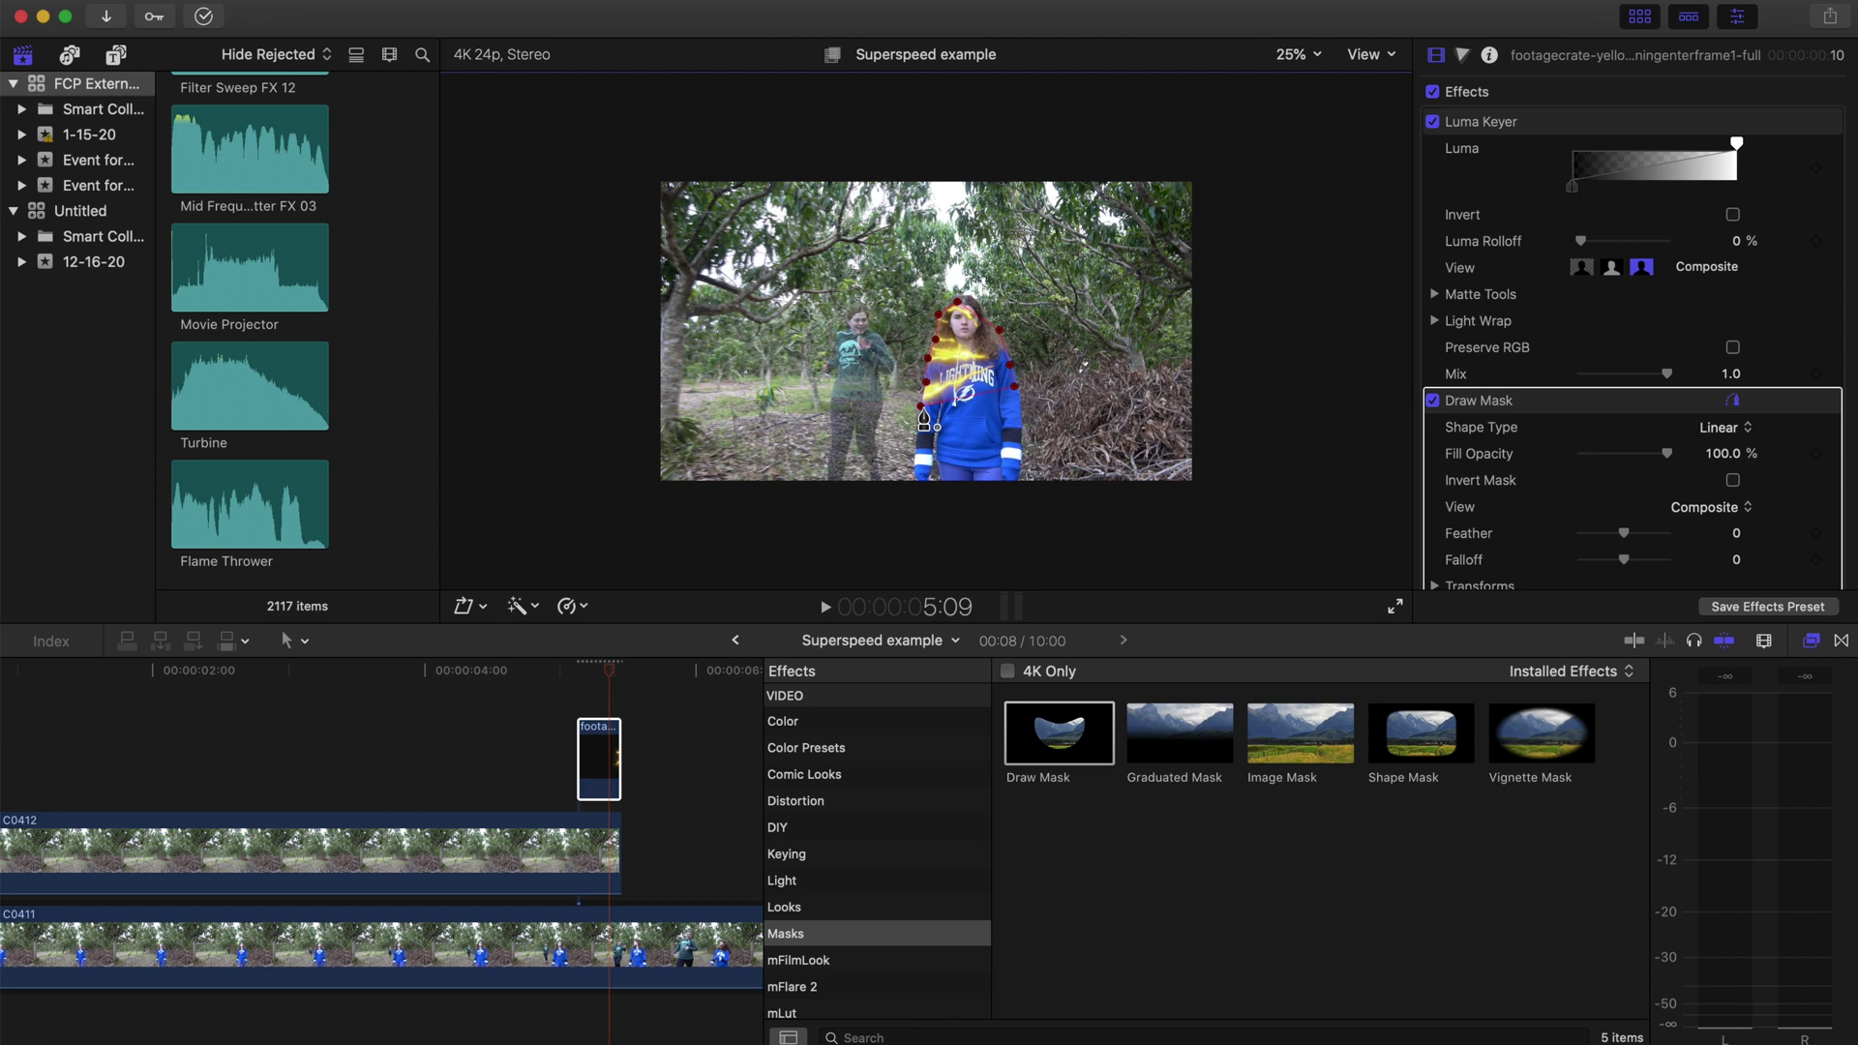
- Invert the lightning mask, set the viewer zoom to Fit, and play back the result
scroll(1648, 434, "down", 4)
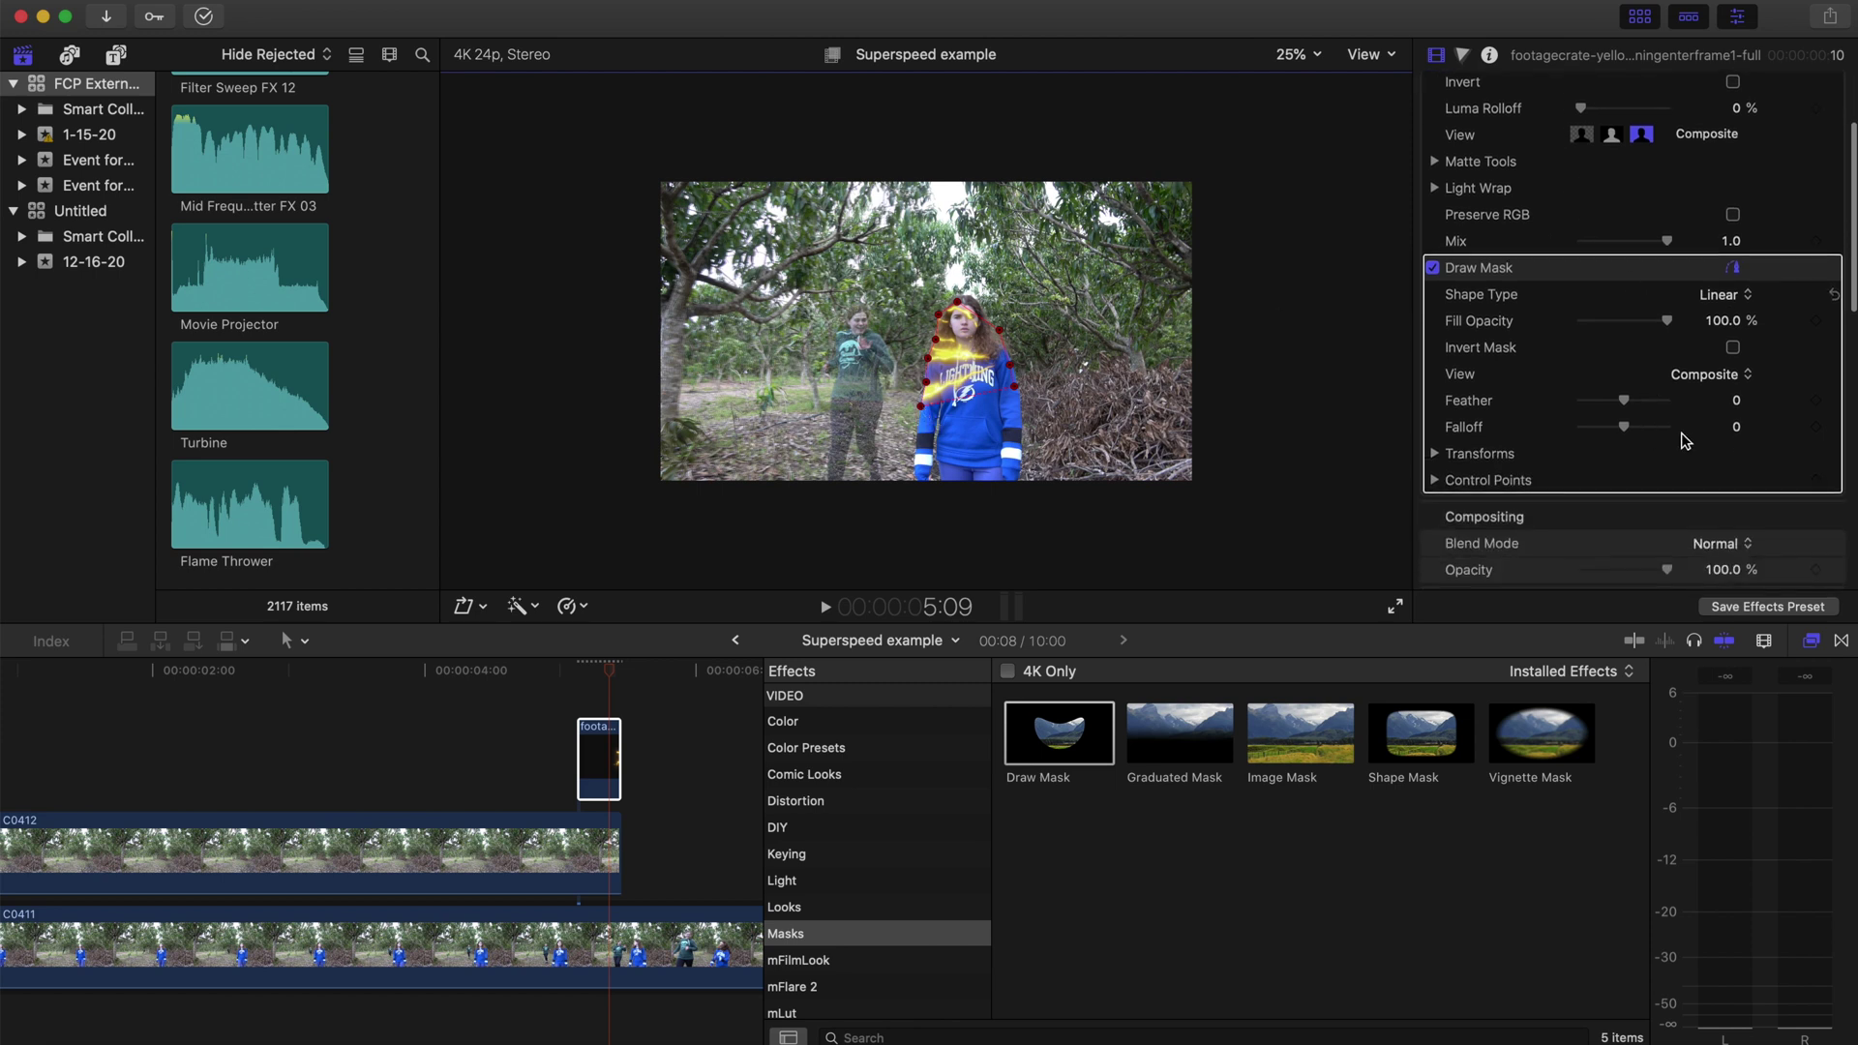
left_click(1731, 347)
left_click(1297, 54)
left_click(1296, 70)
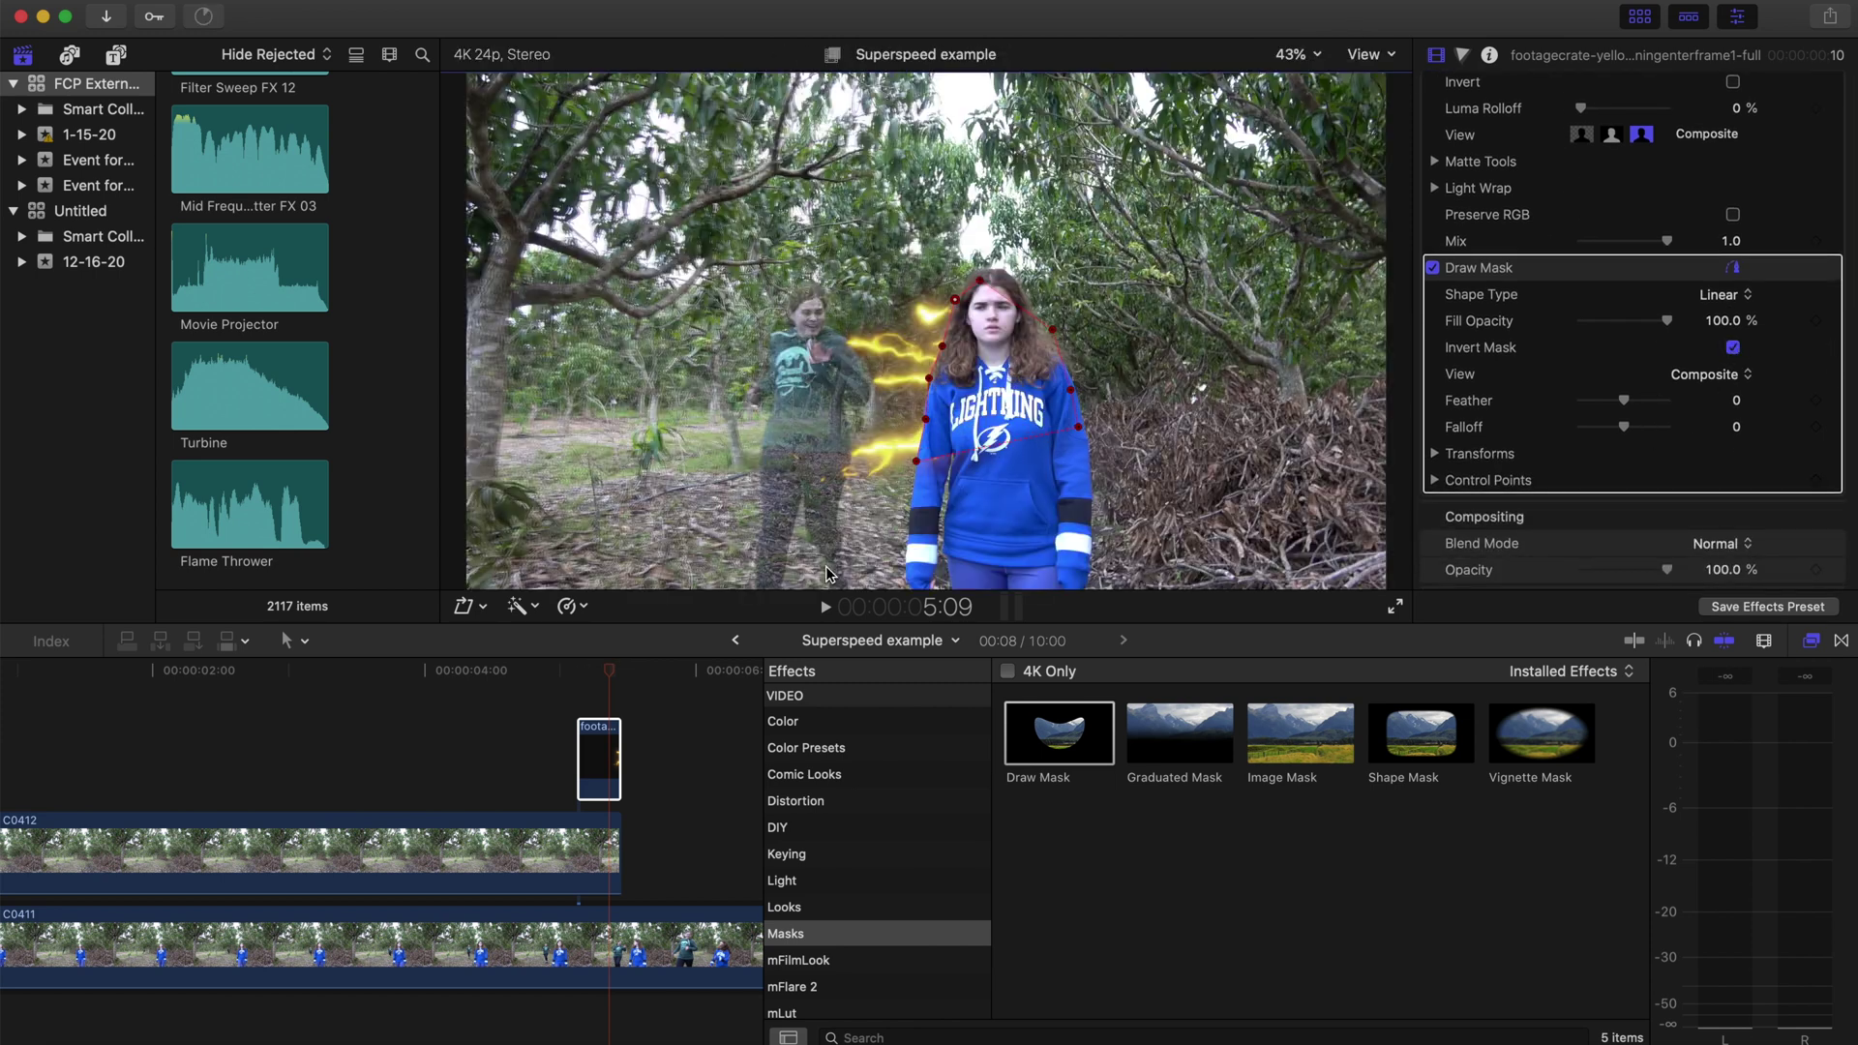
left_click(561, 727)
key("space")
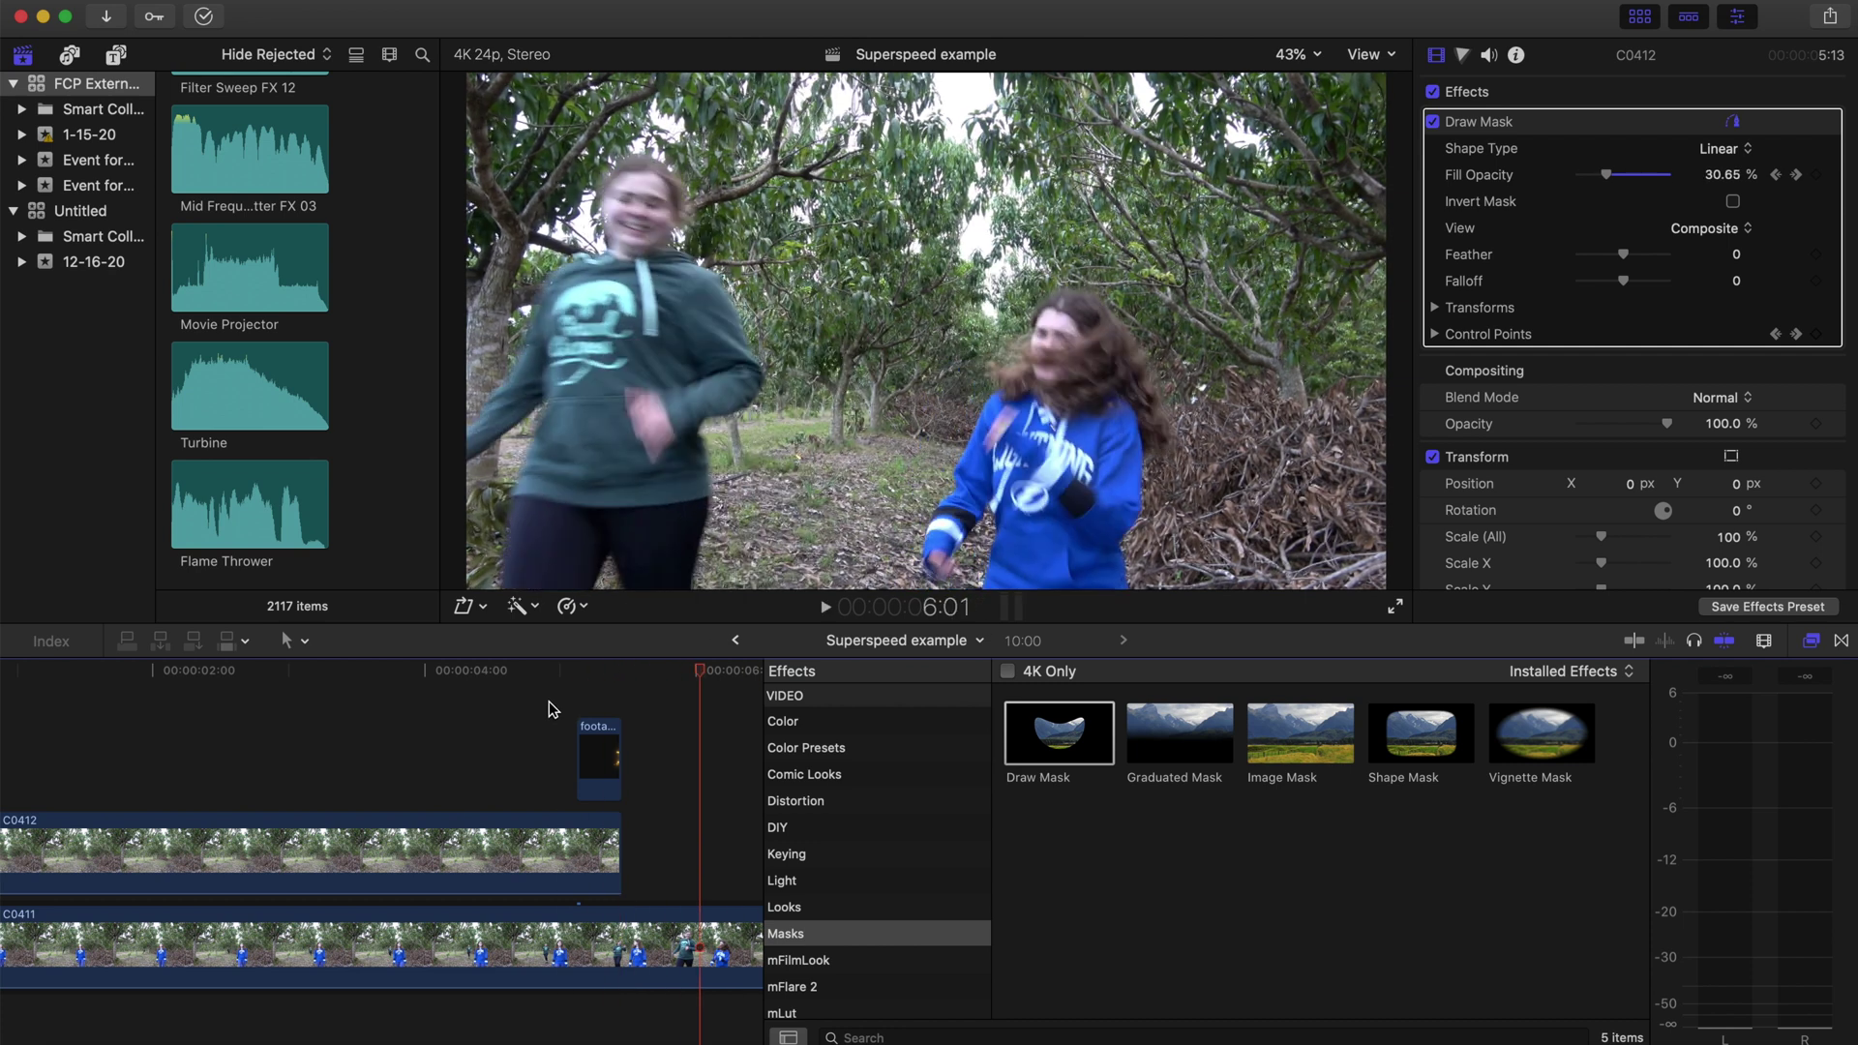
mouse_move(581, 671)
left_mouse_down()
mouse_move(605, 677)
mouse_move(539, 669)
mouse_move(741, 668)
left_mouse_up()
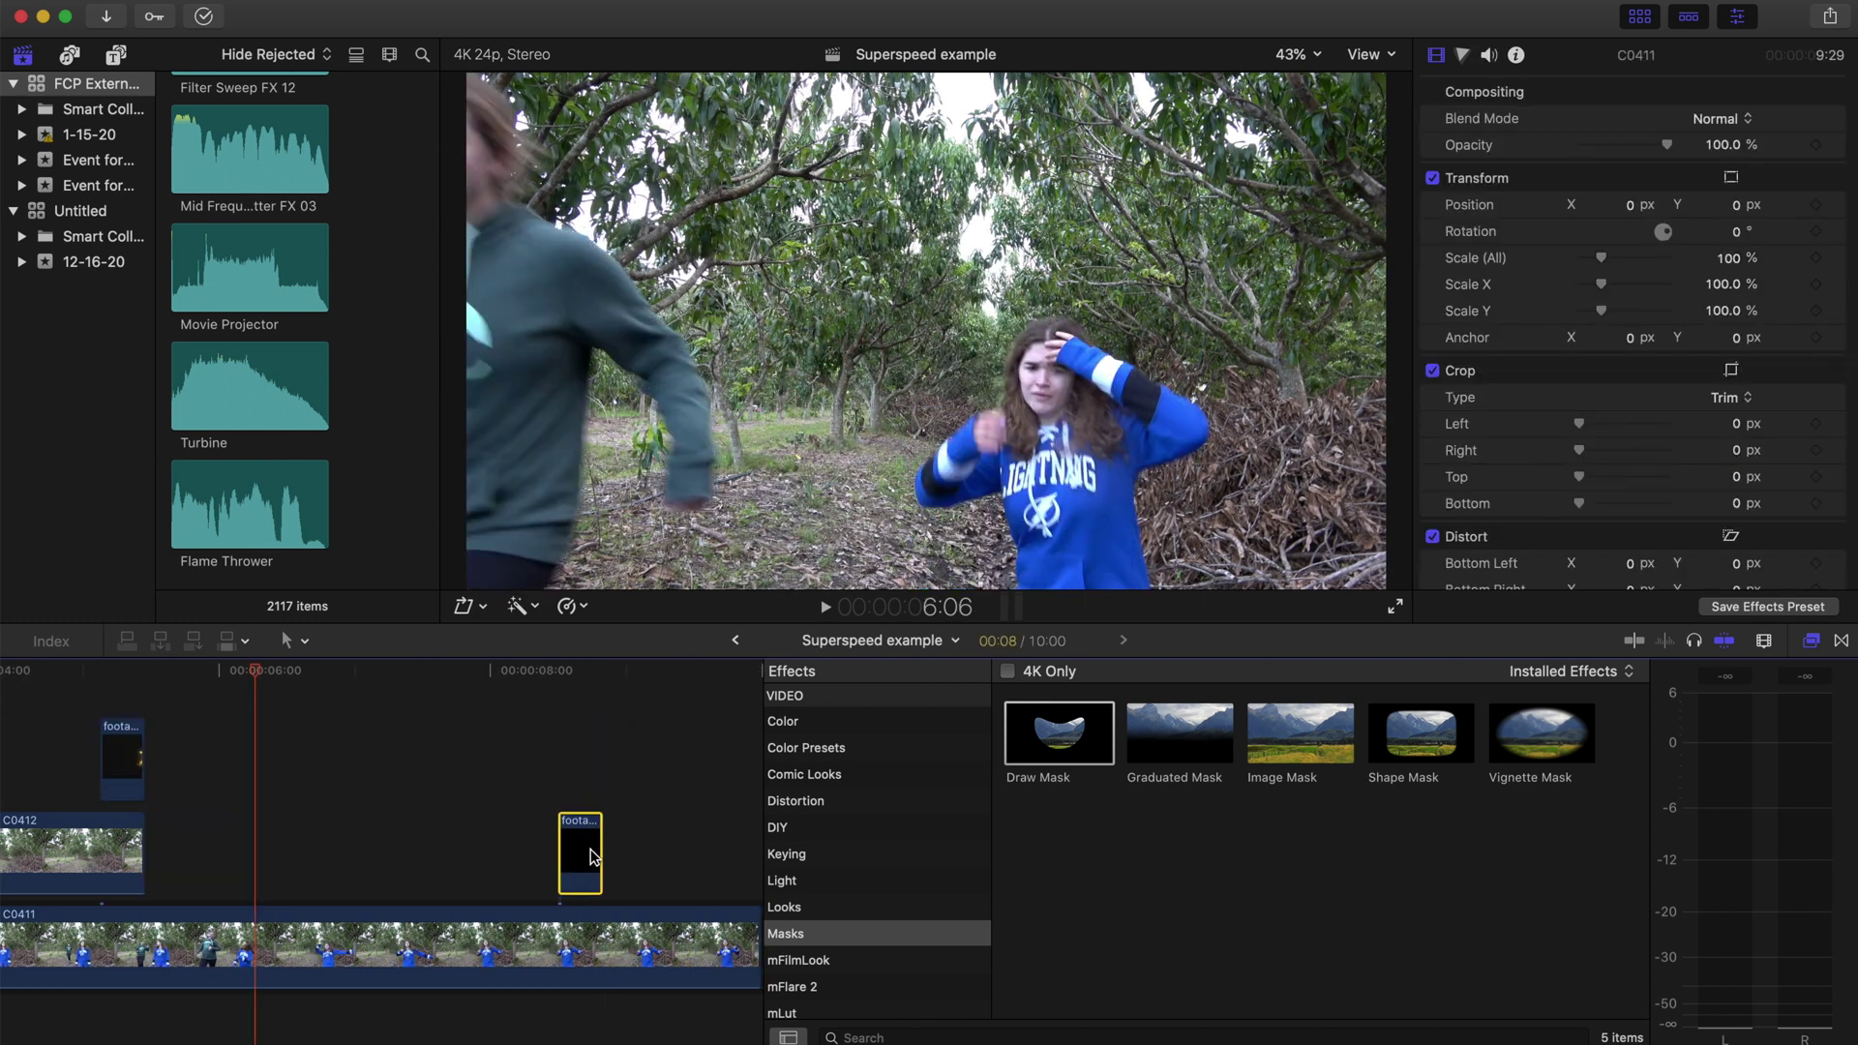
- Move the second lightning clip earlier in the timeline and play to check timing
left_click_drag(592, 856, 287, 856)
left_click(211, 795)
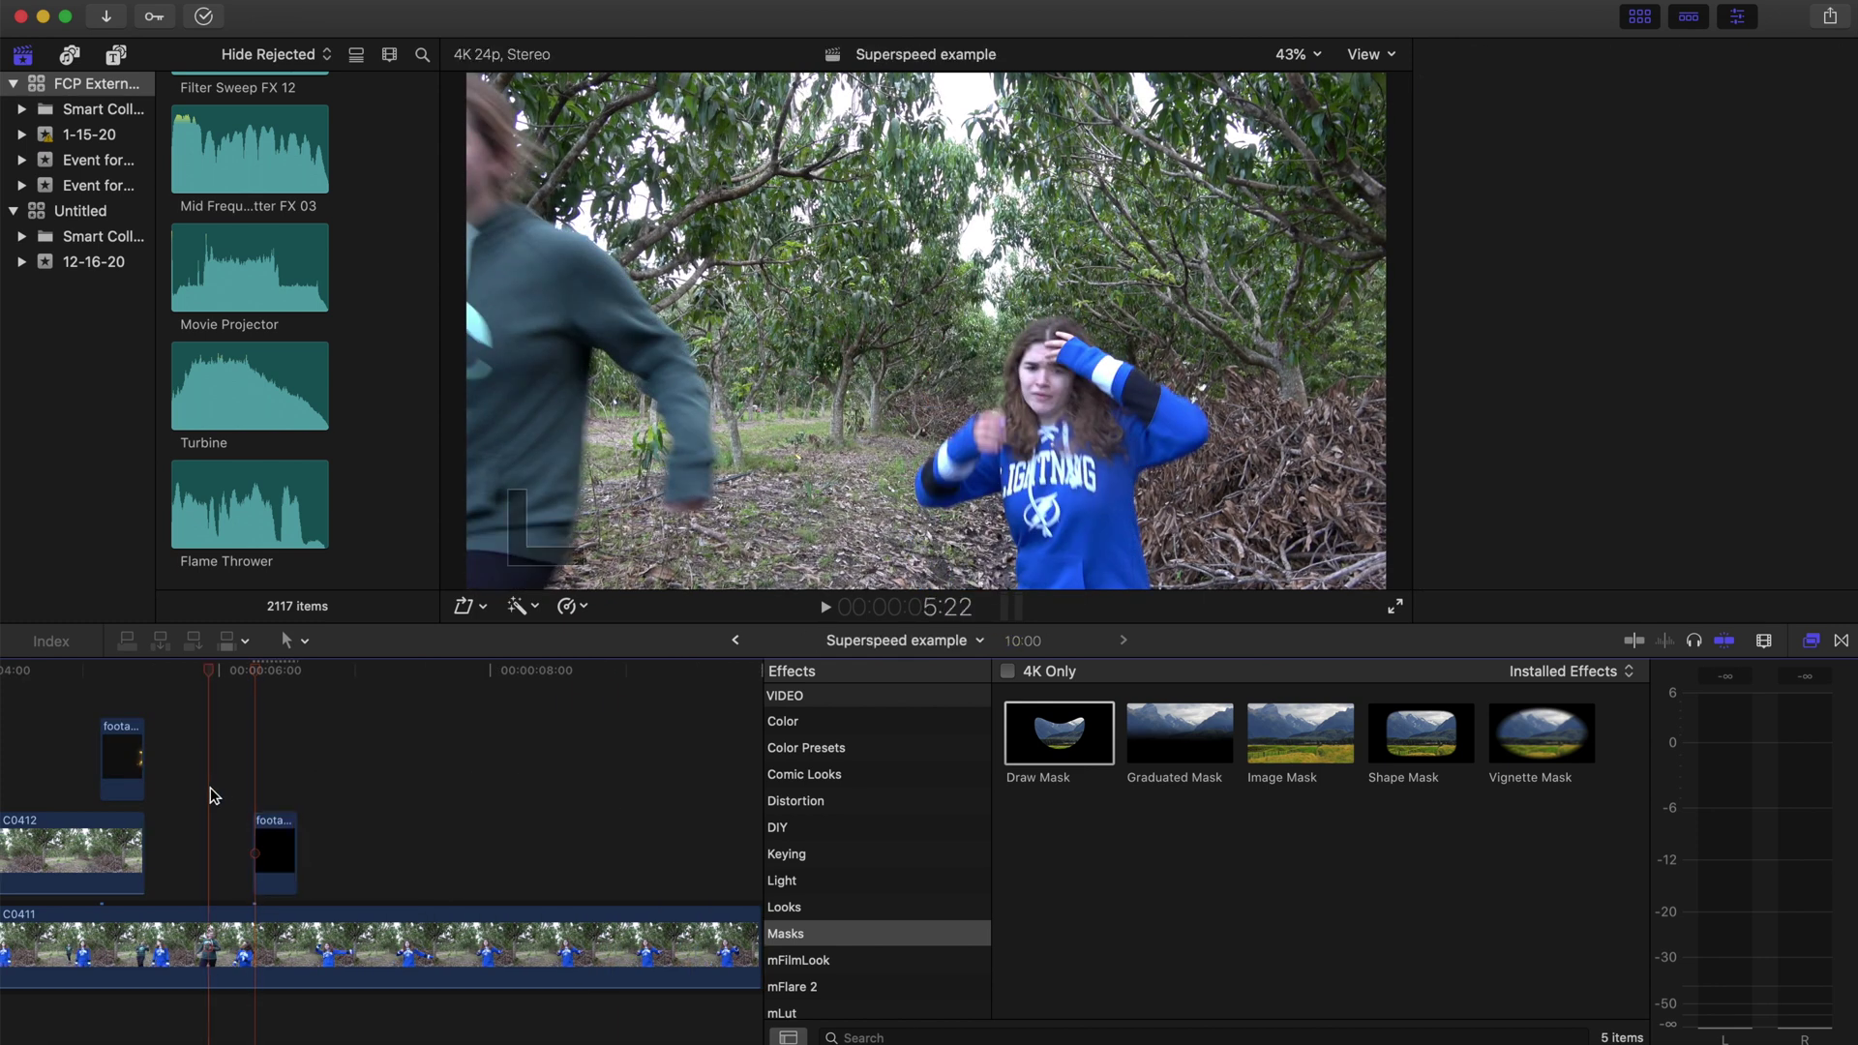
key("space")
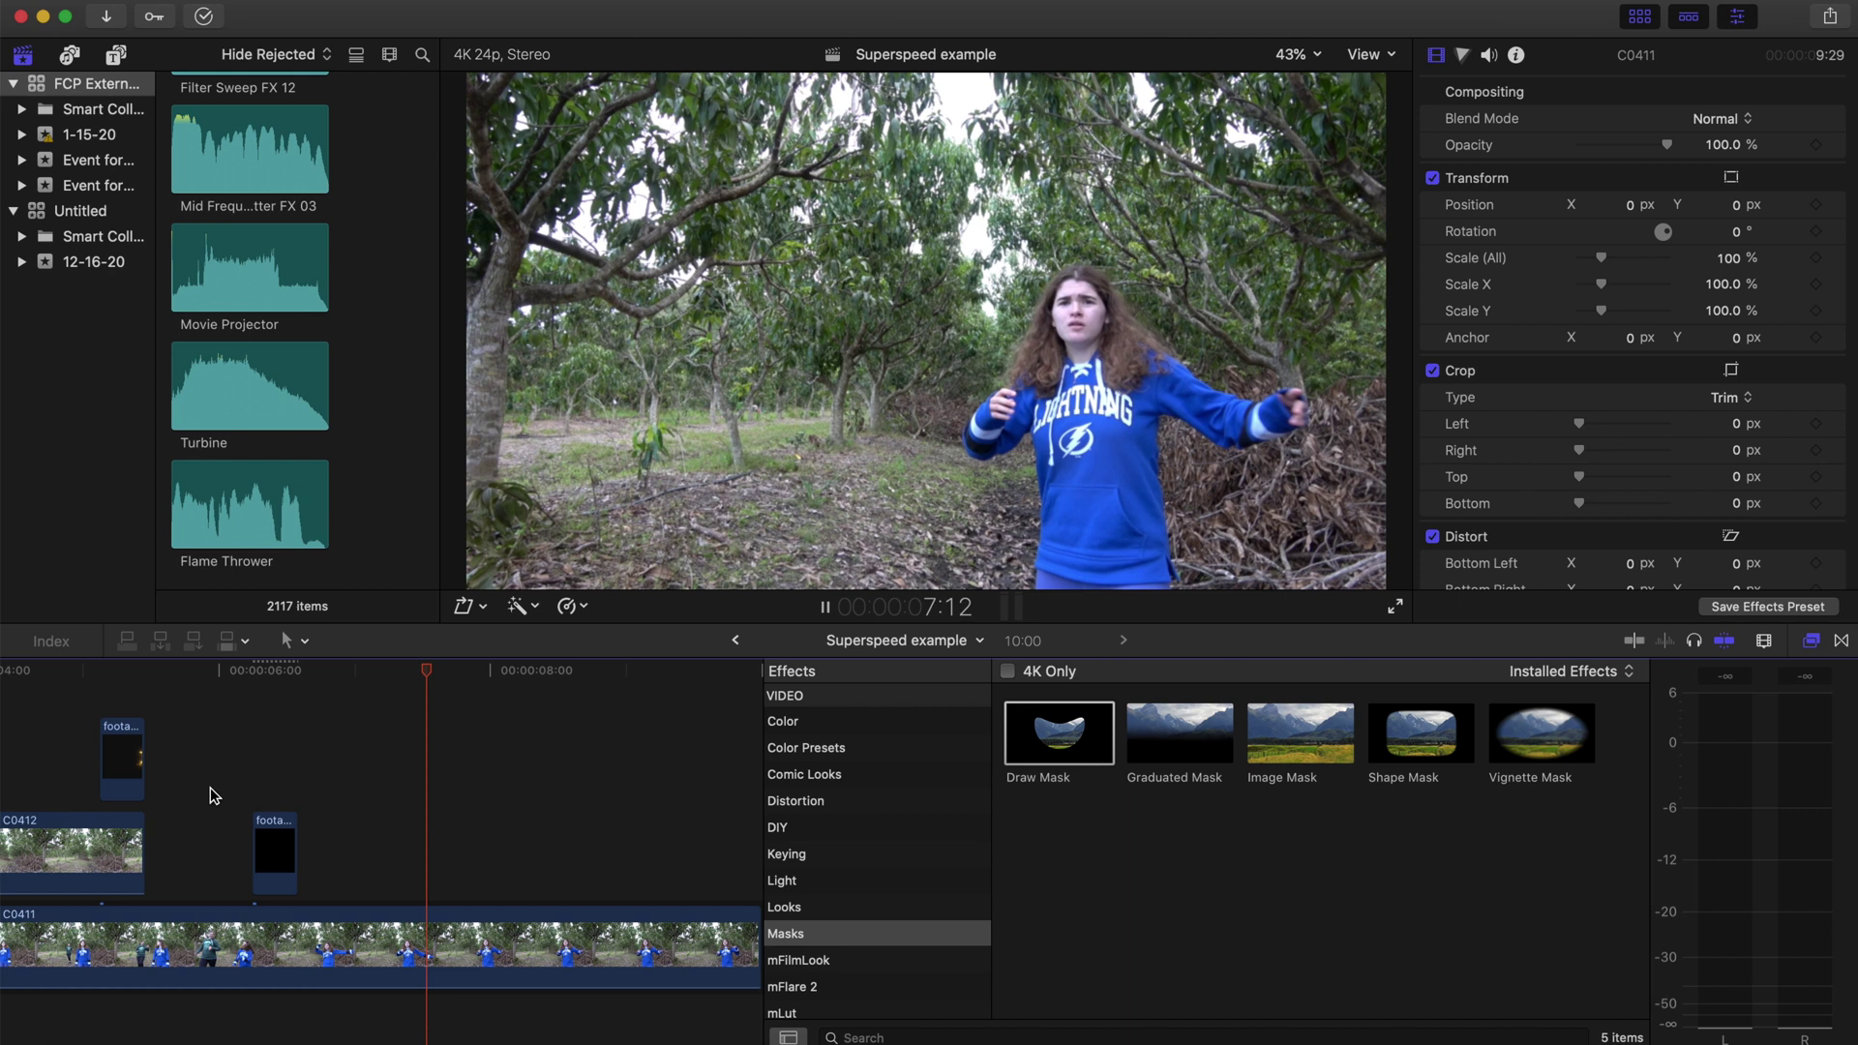
key("space")
- Apply the Directional blur to the lightning clip and play back from 5:00
key("super+5")
left_click(1810, 643)
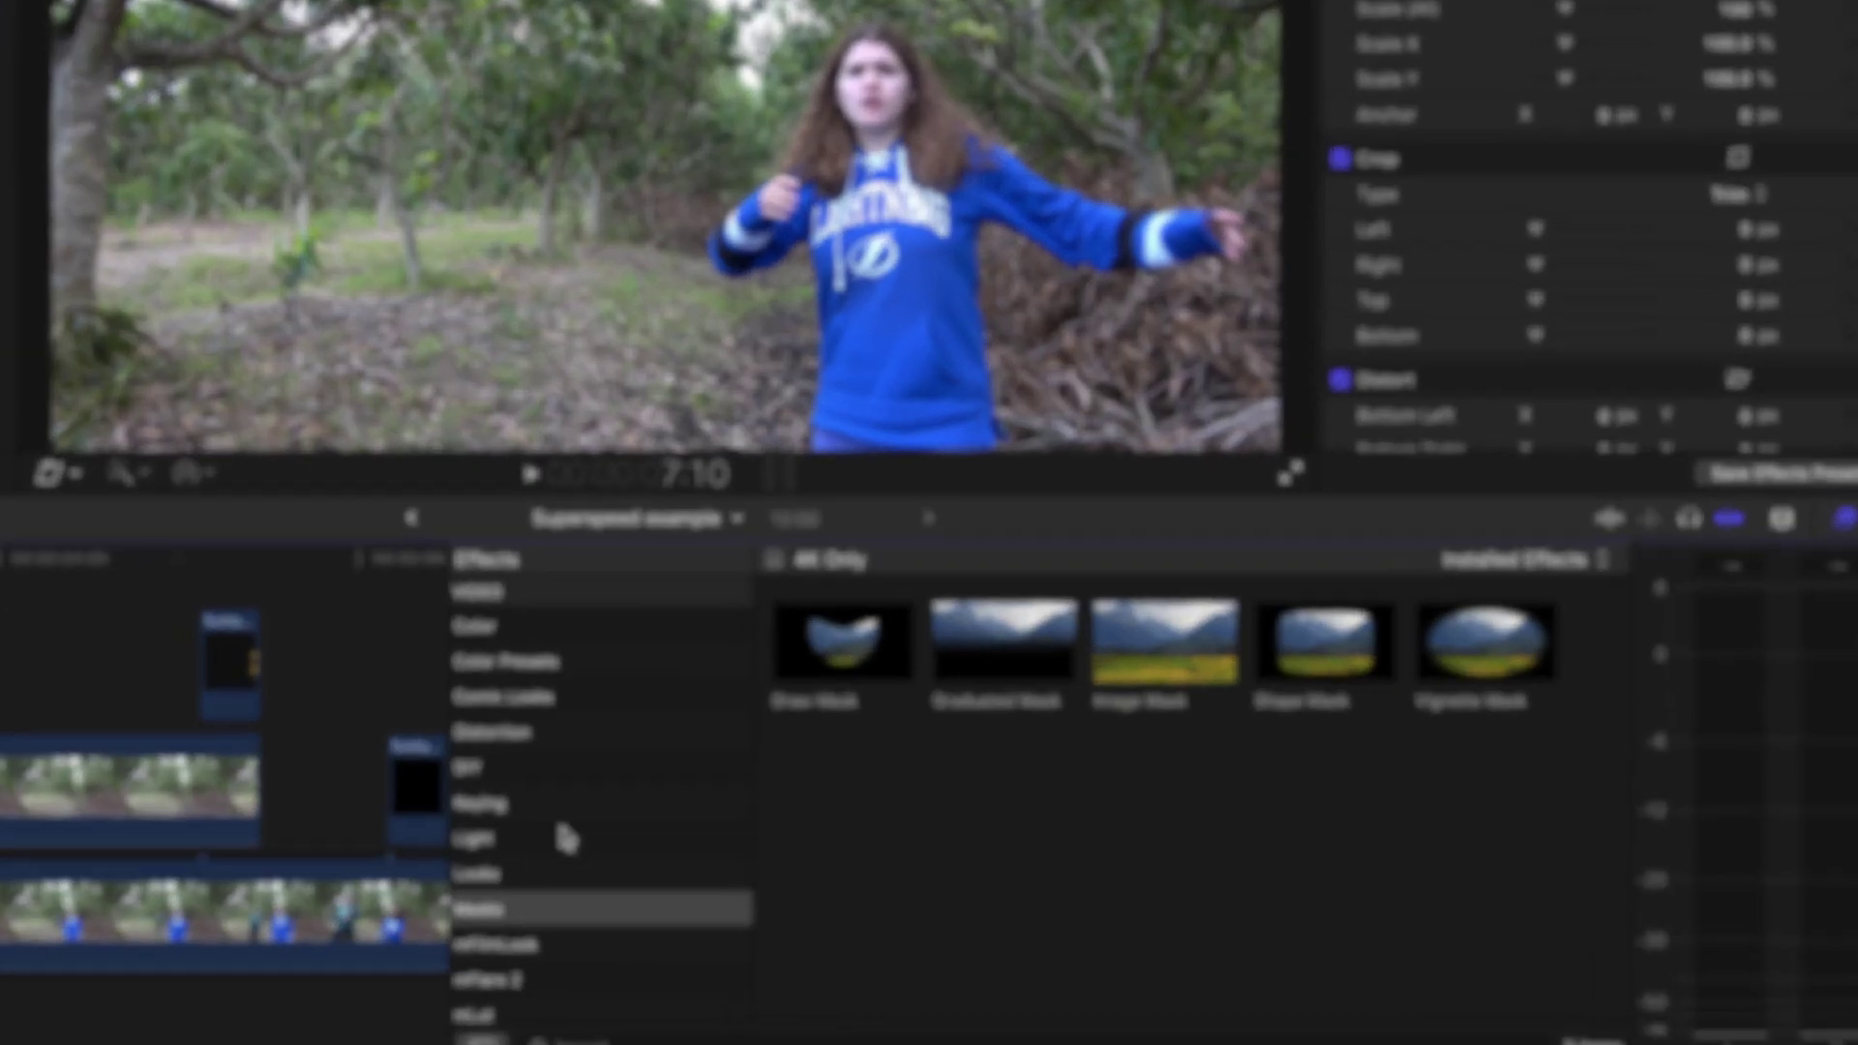
scroll(842, 846, "up", 5)
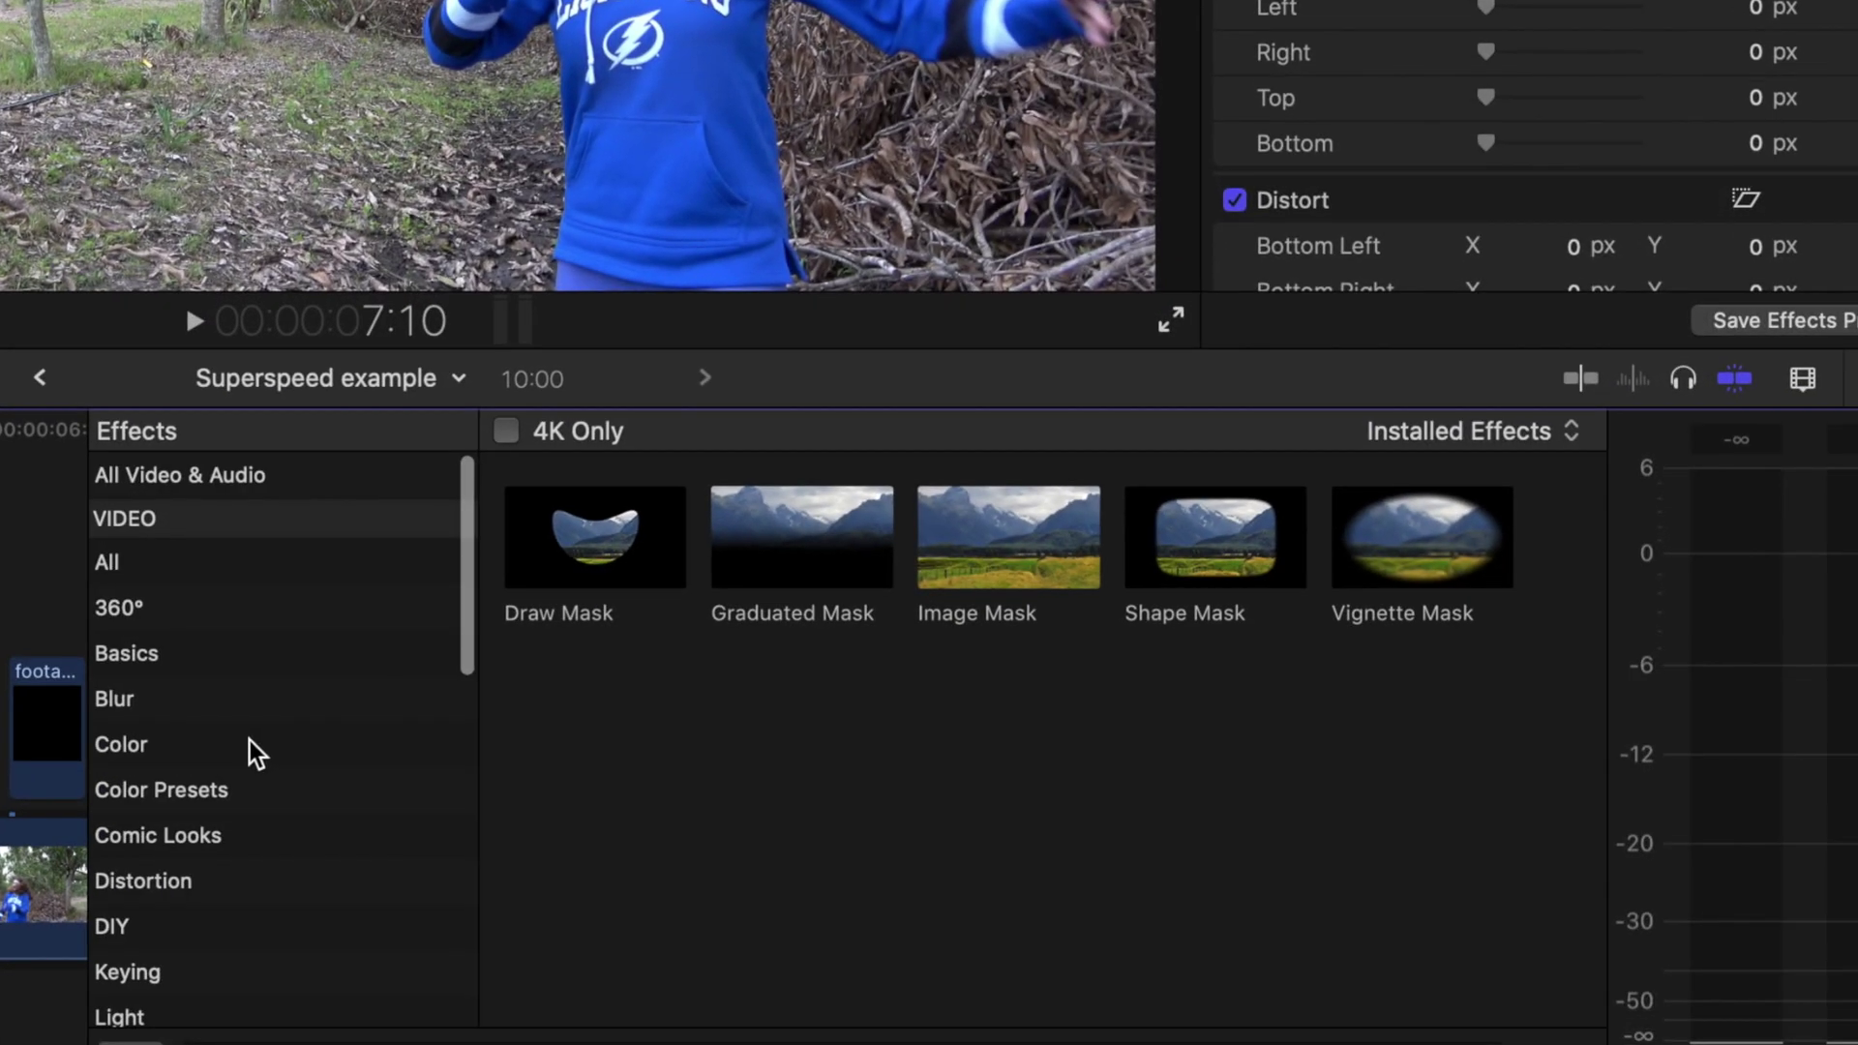
left_click(819, 823)
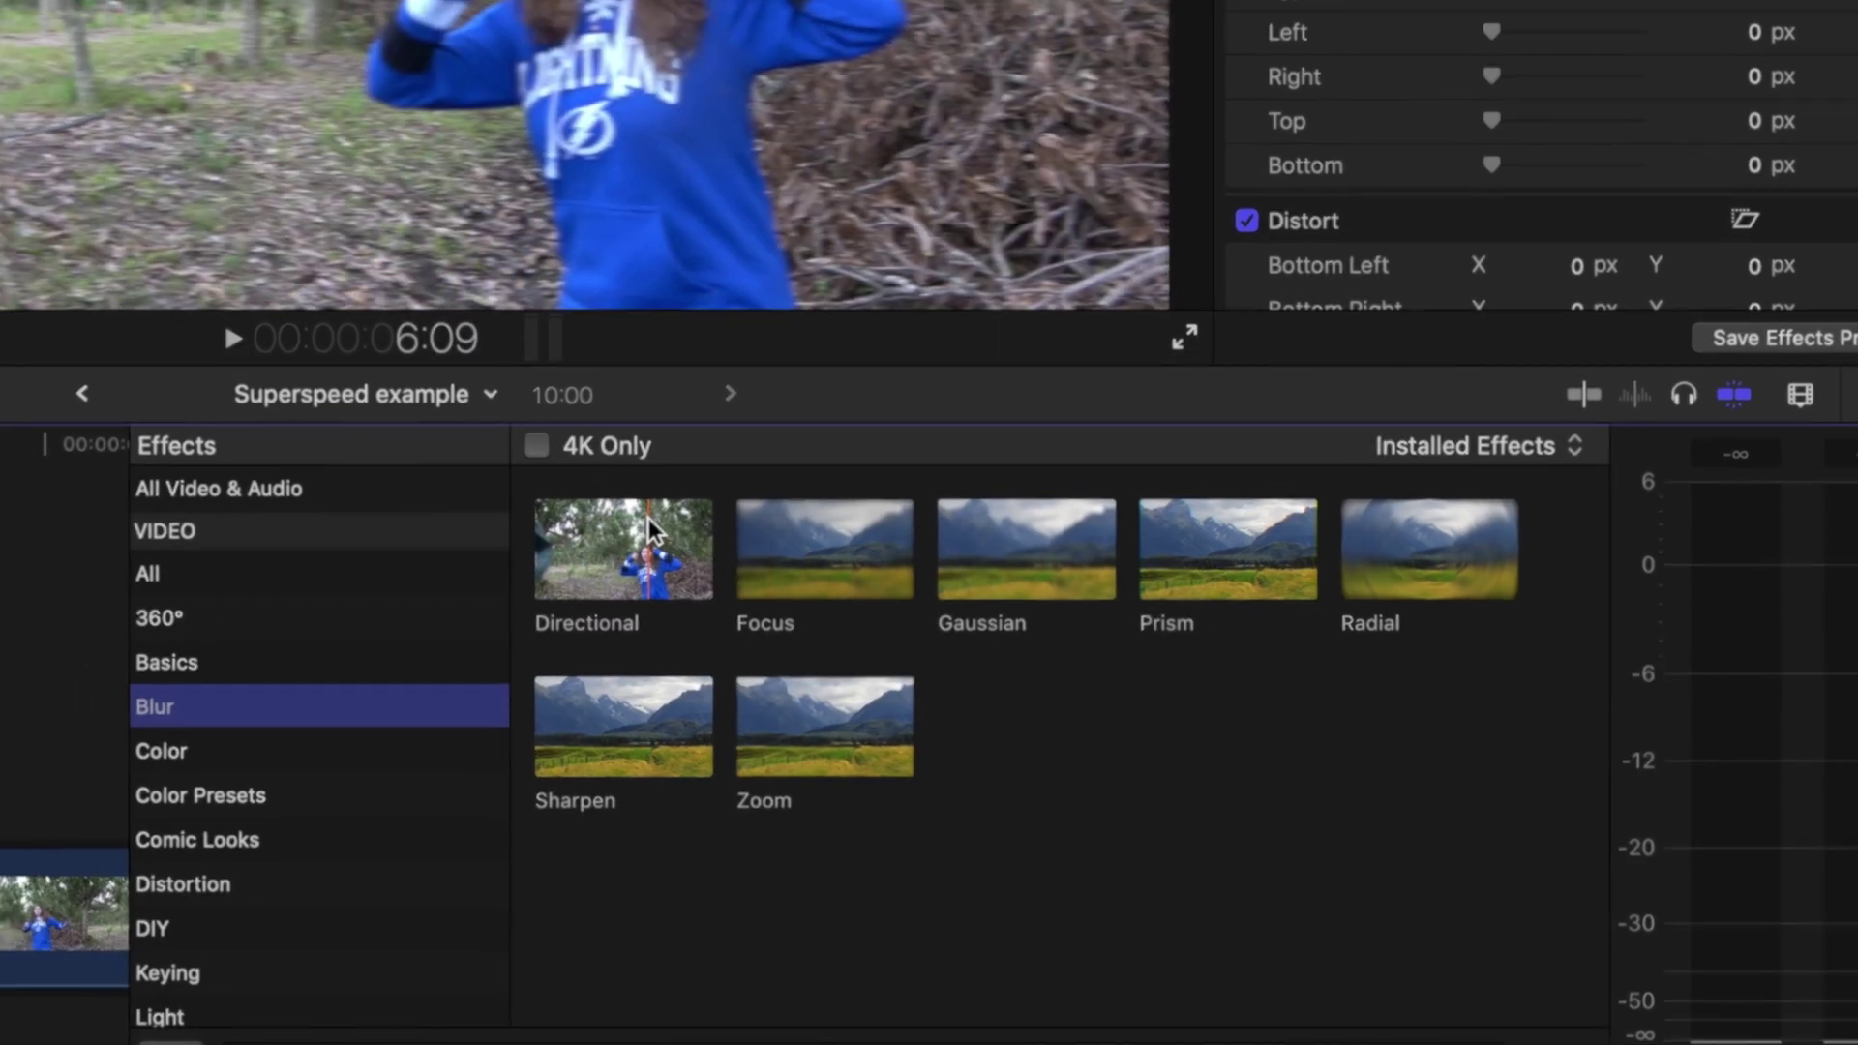
left_click(625, 511)
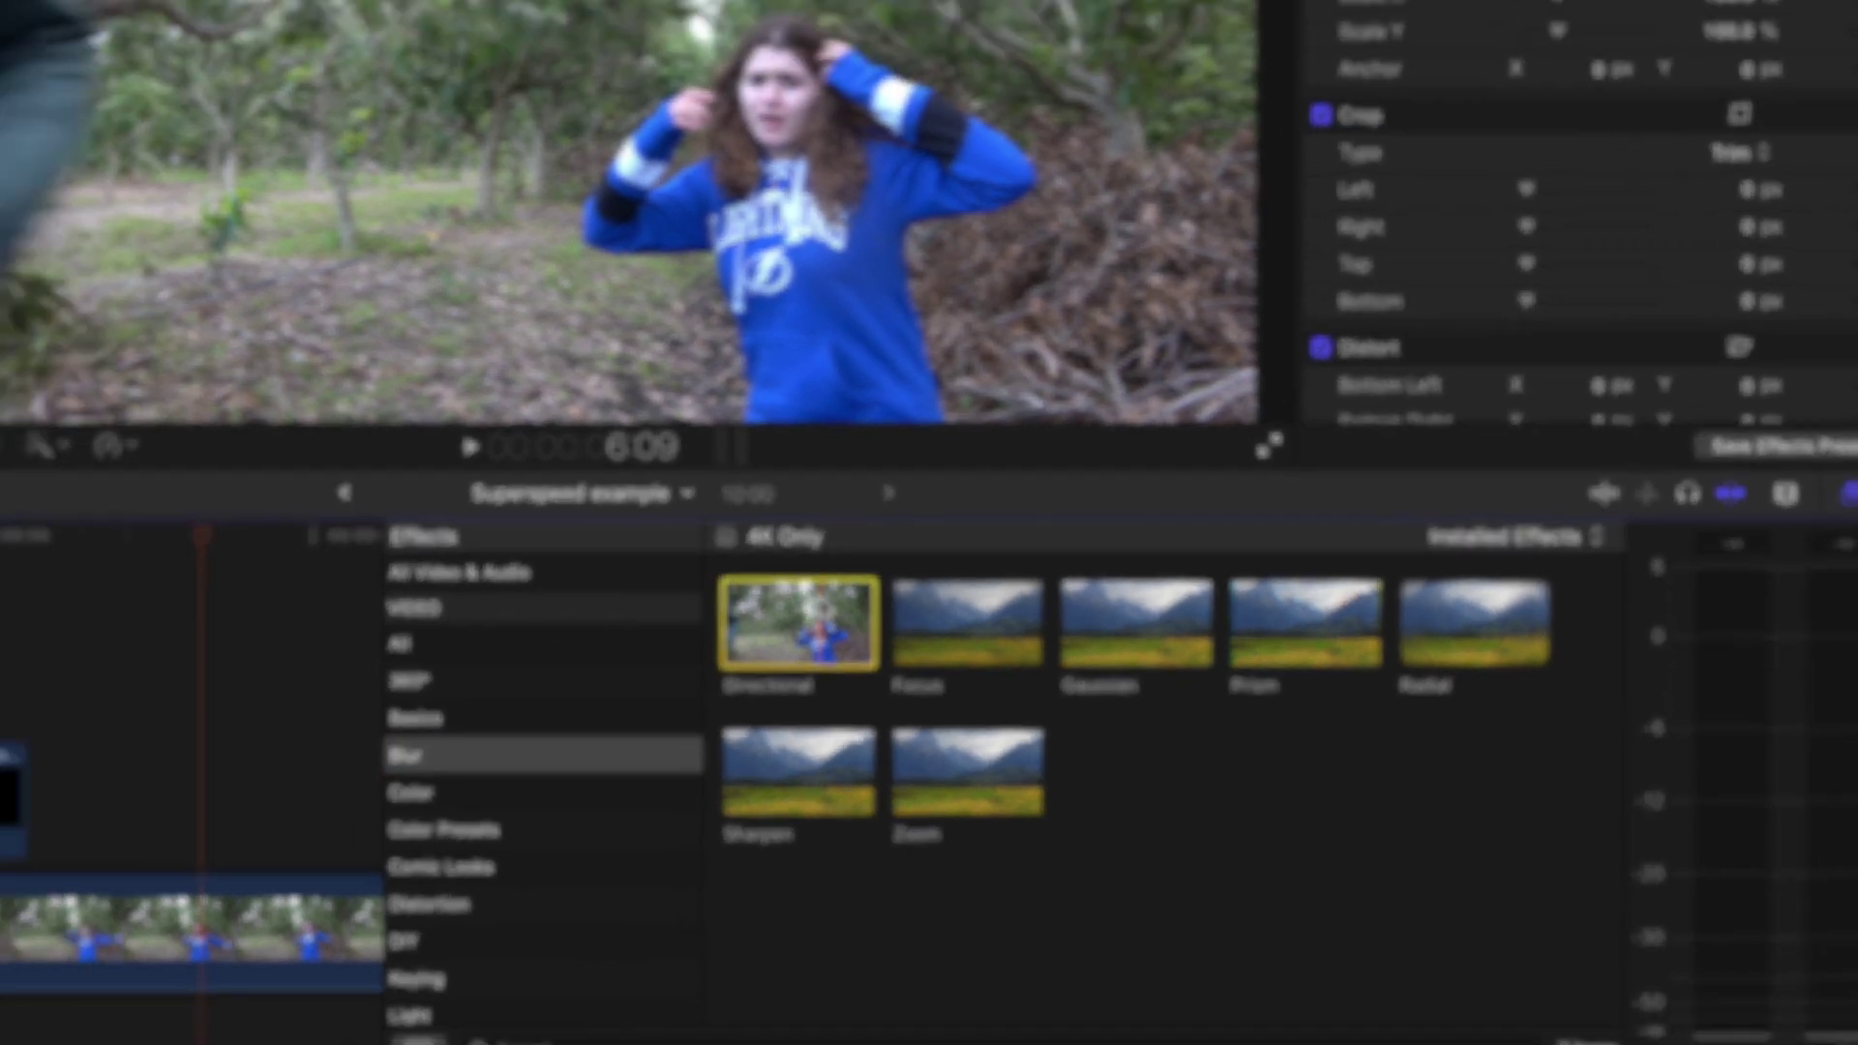
left_click_drag(798, 622, 356, 747)
left_click_drag(1071, 716, 482, 838)
left_click(309, 700)
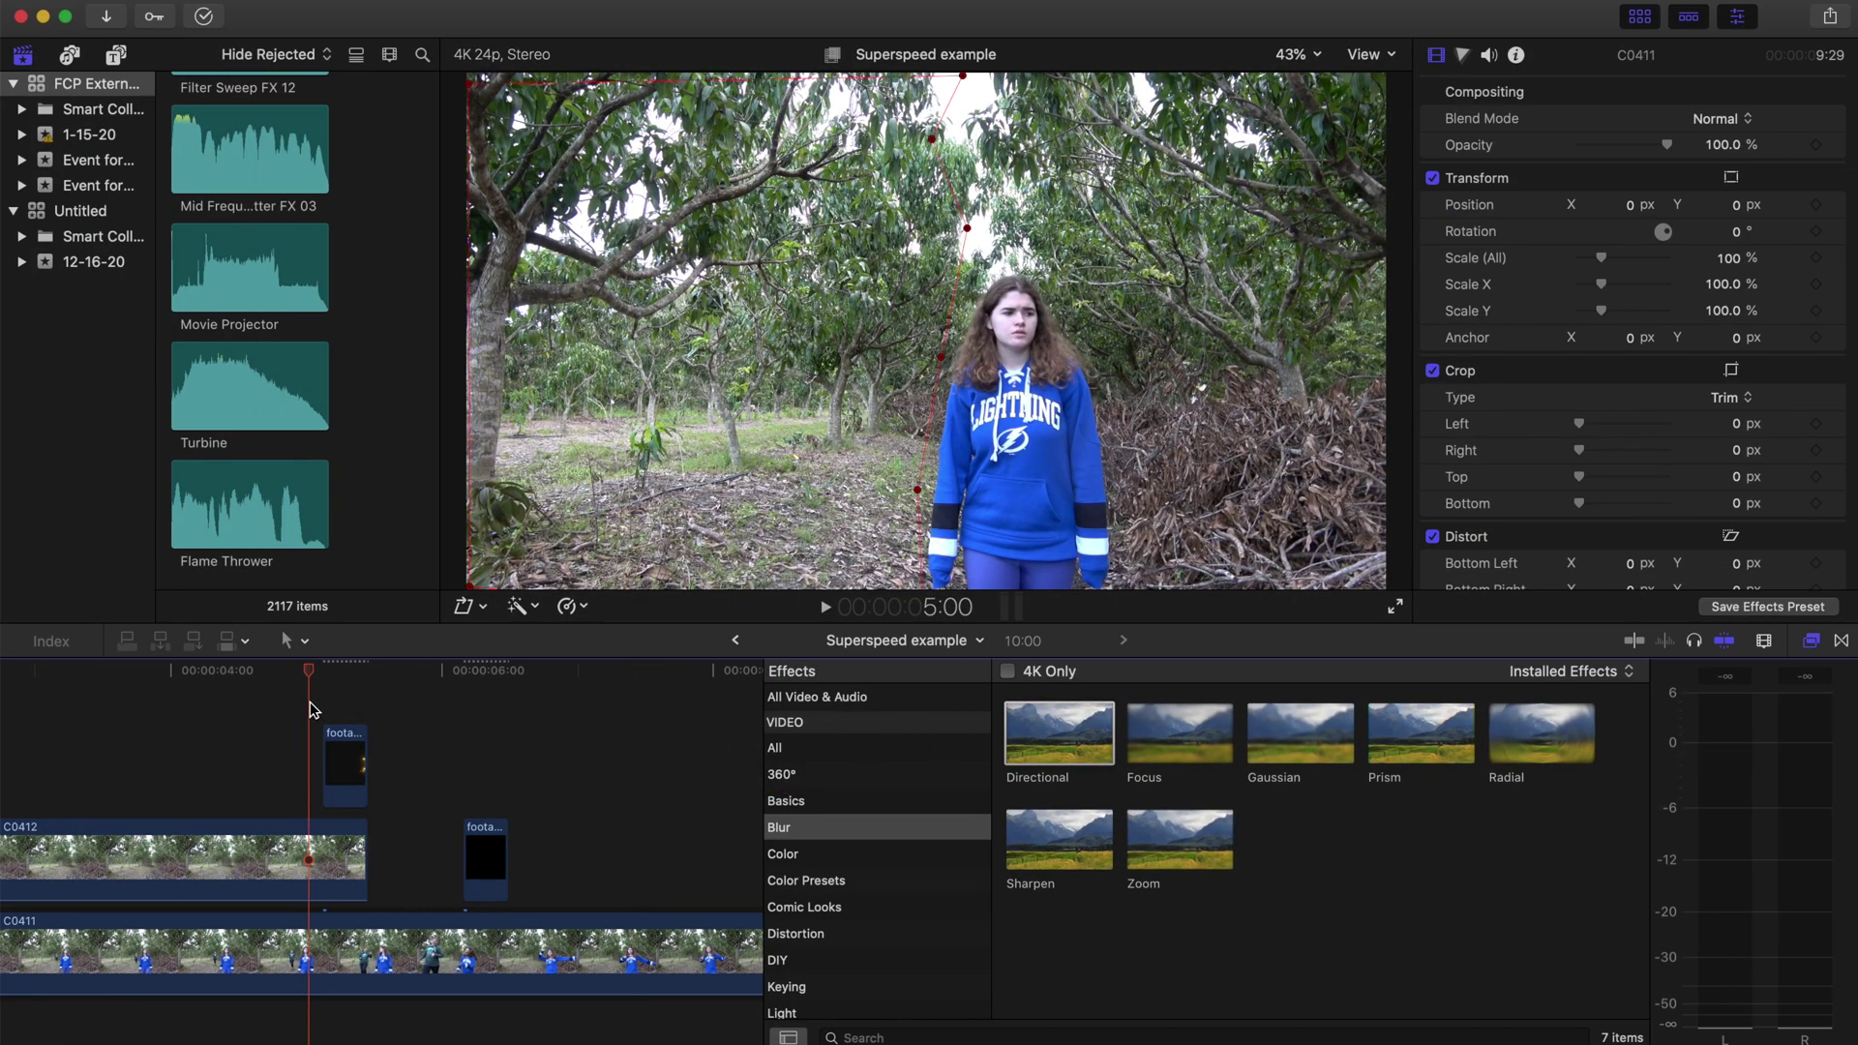
key("space")
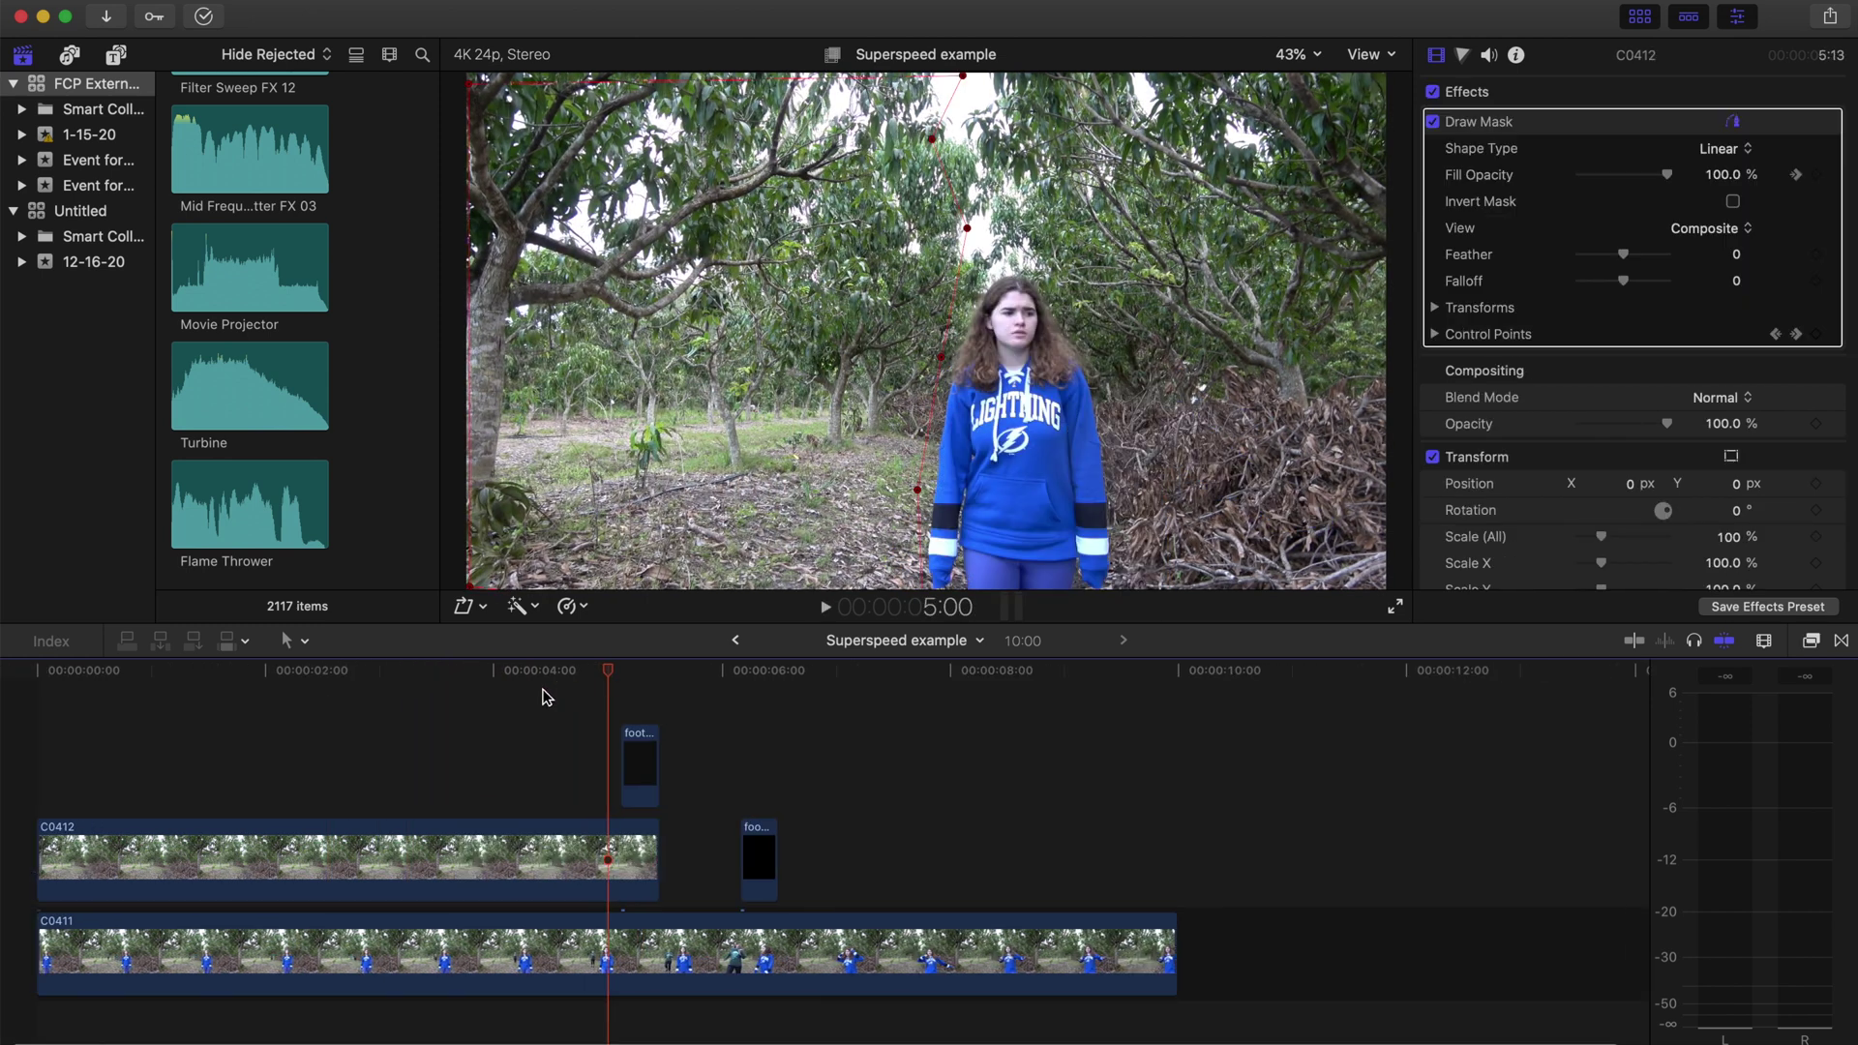
- Select all four timeline clips and nest them as compound clip 'Superspeed example Clip 1'
left_click_drag(136, 697, 338, 985)
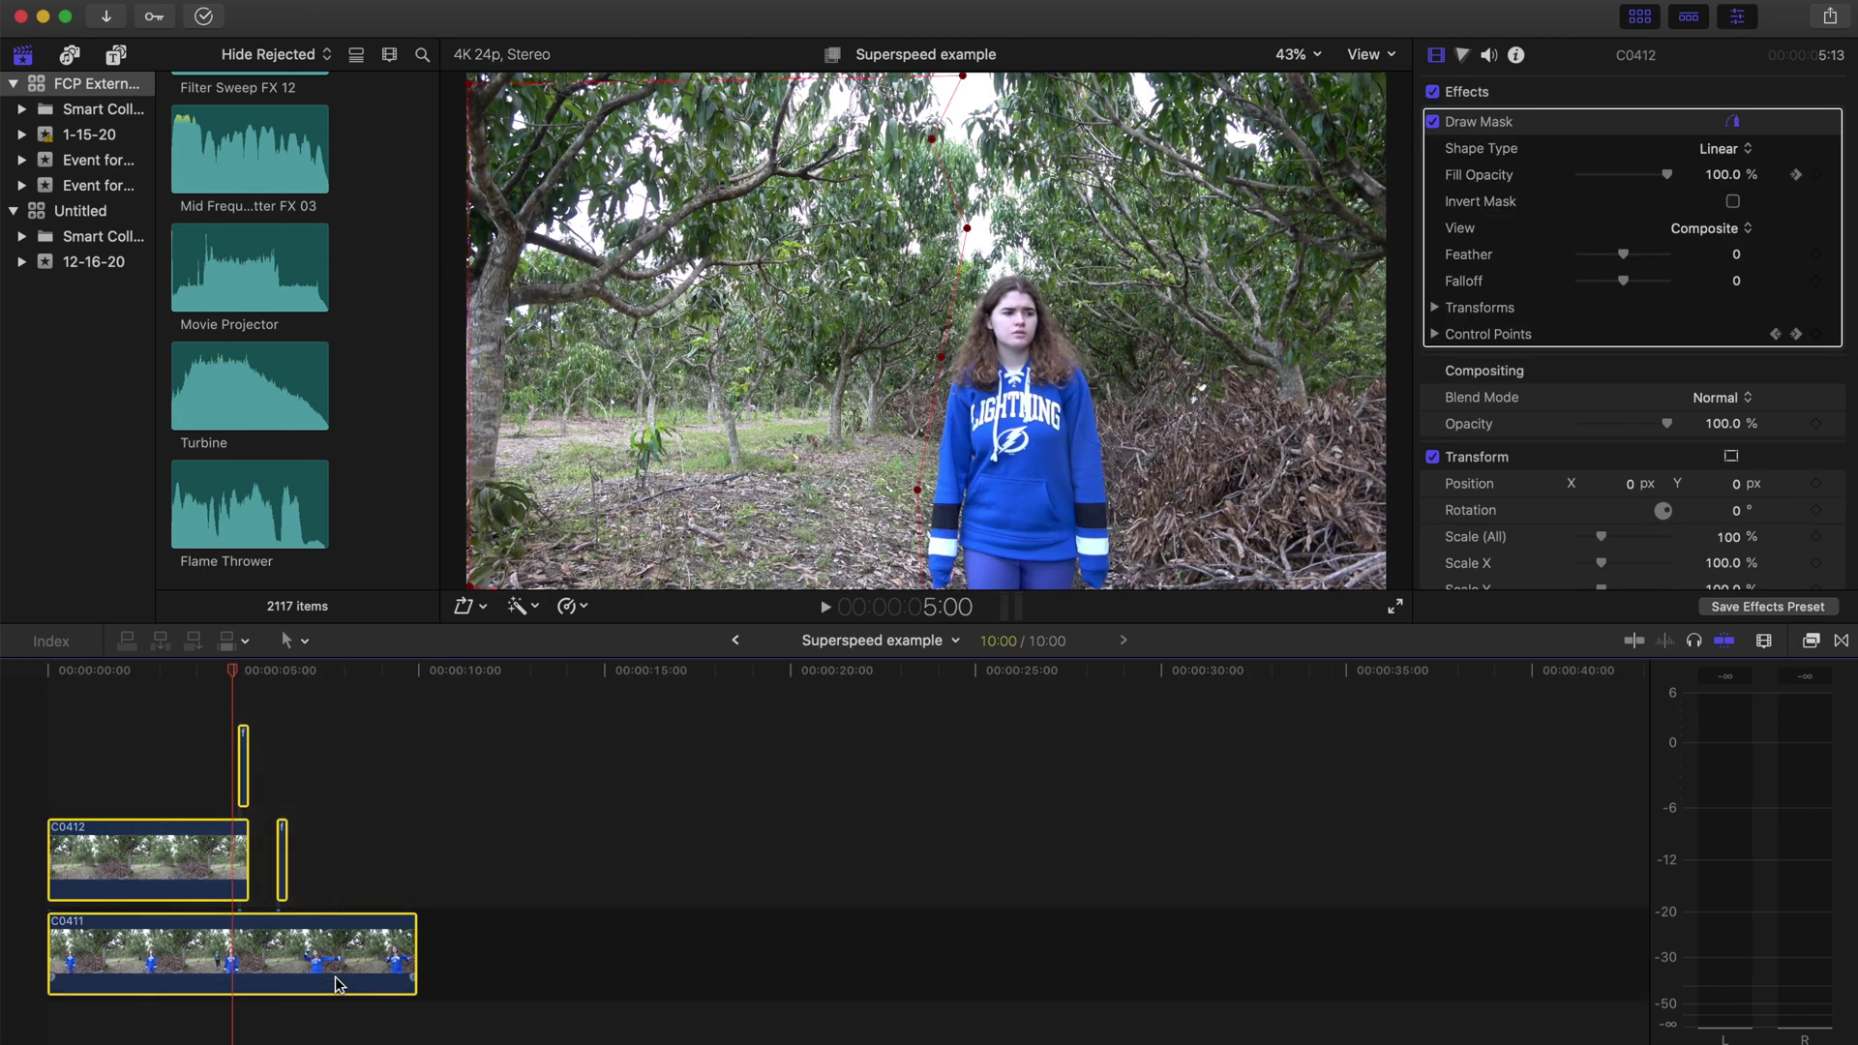
right_click(339, 958)
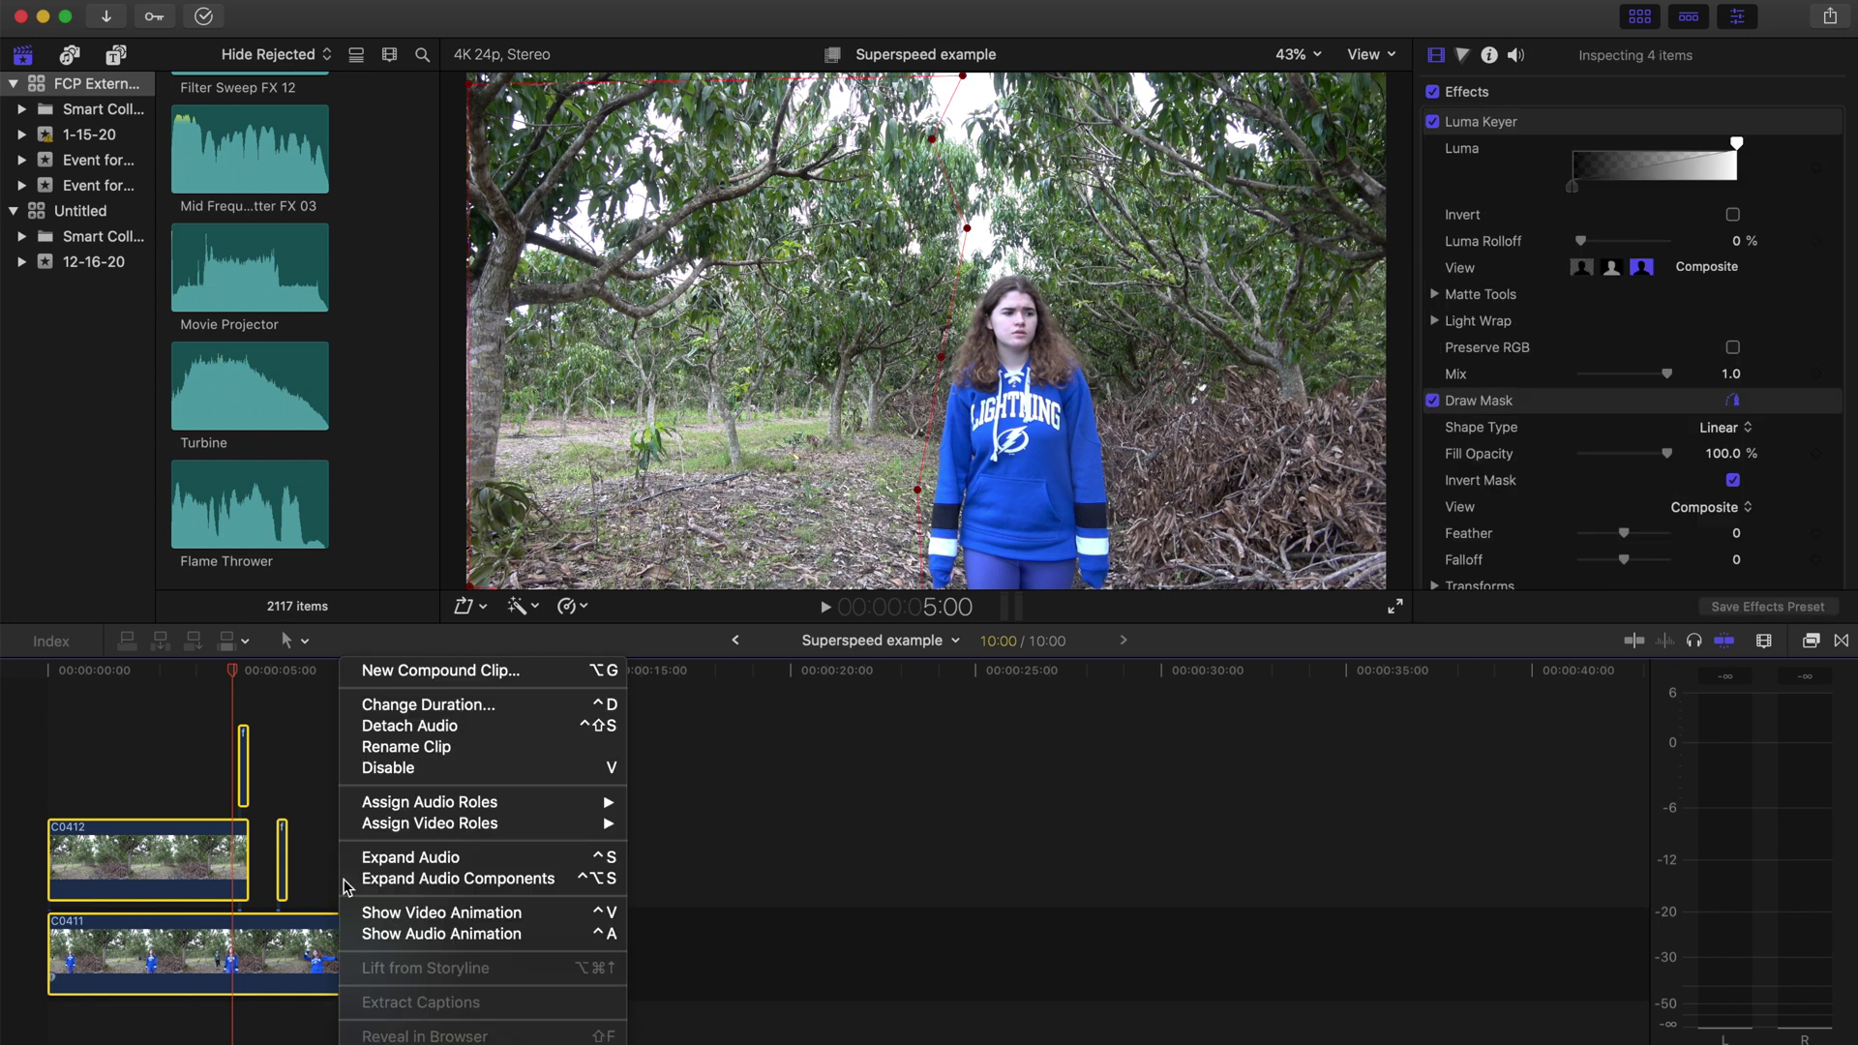
left_click(474, 674)
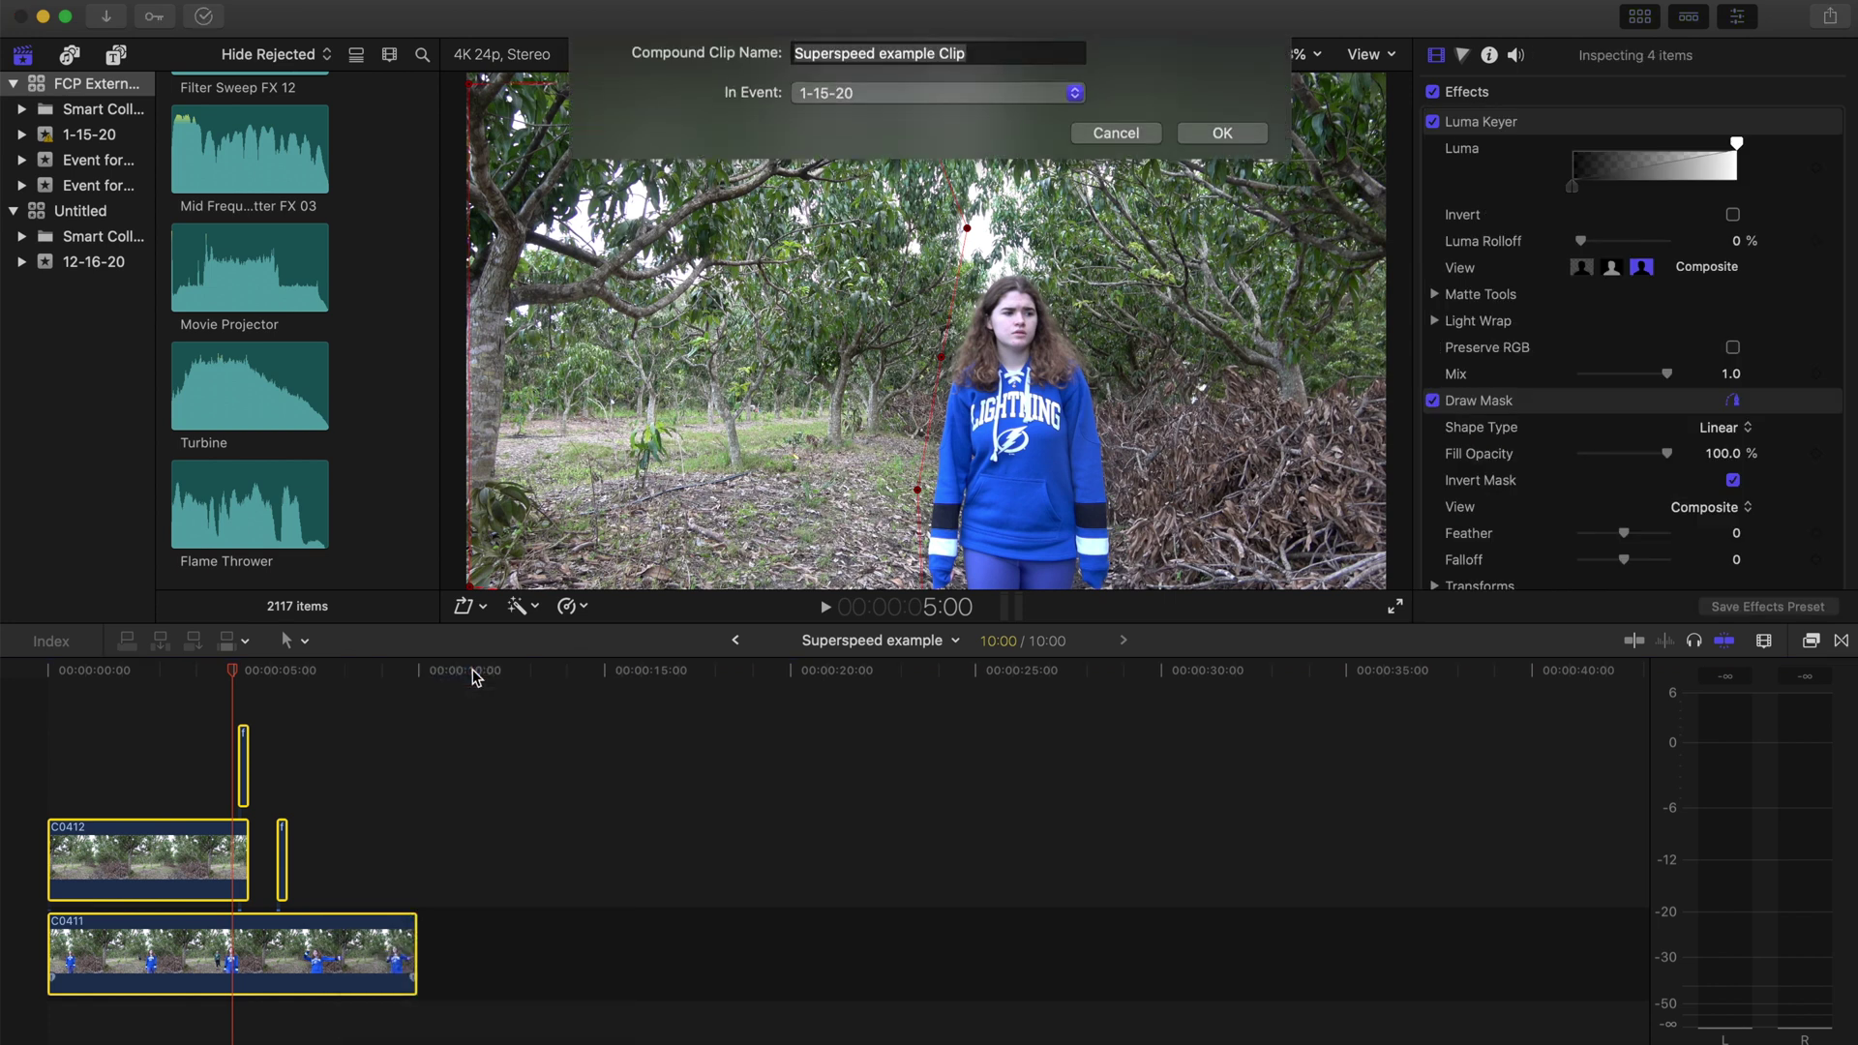
left_click(1225, 138)
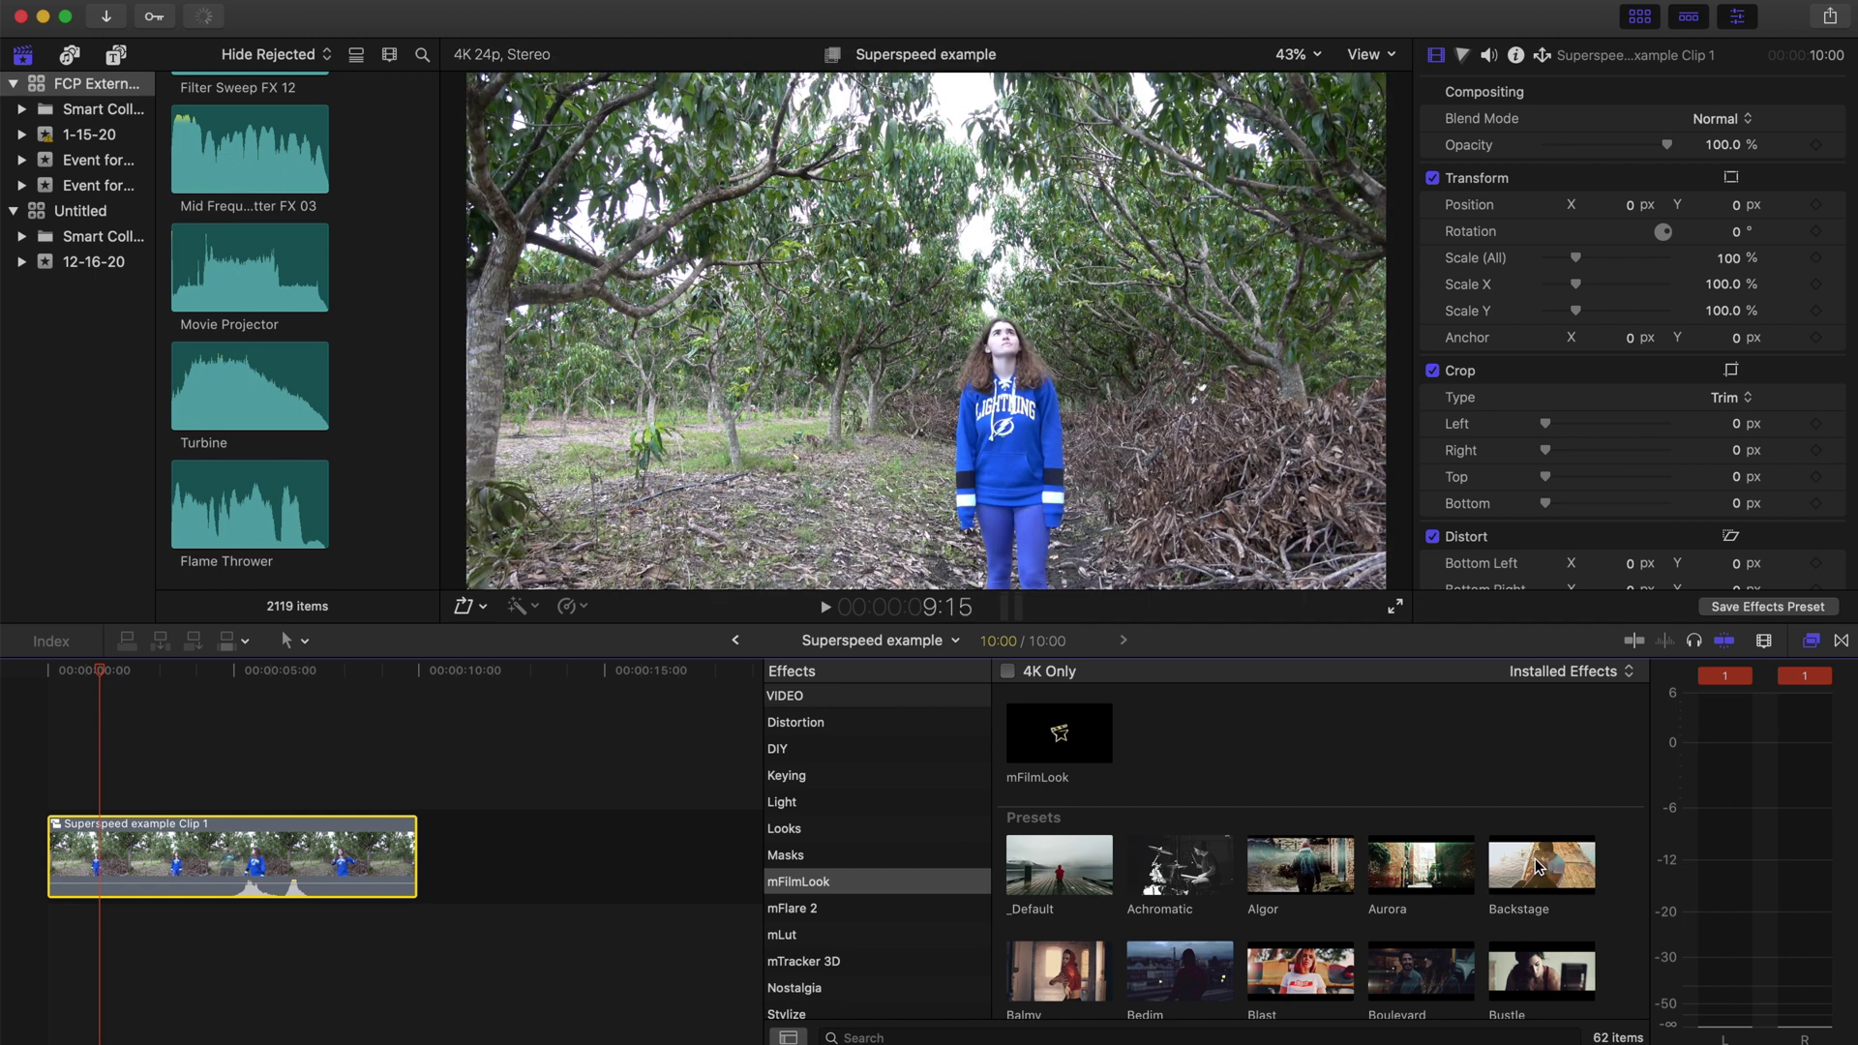
scroll(1539, 866, "down", 2)
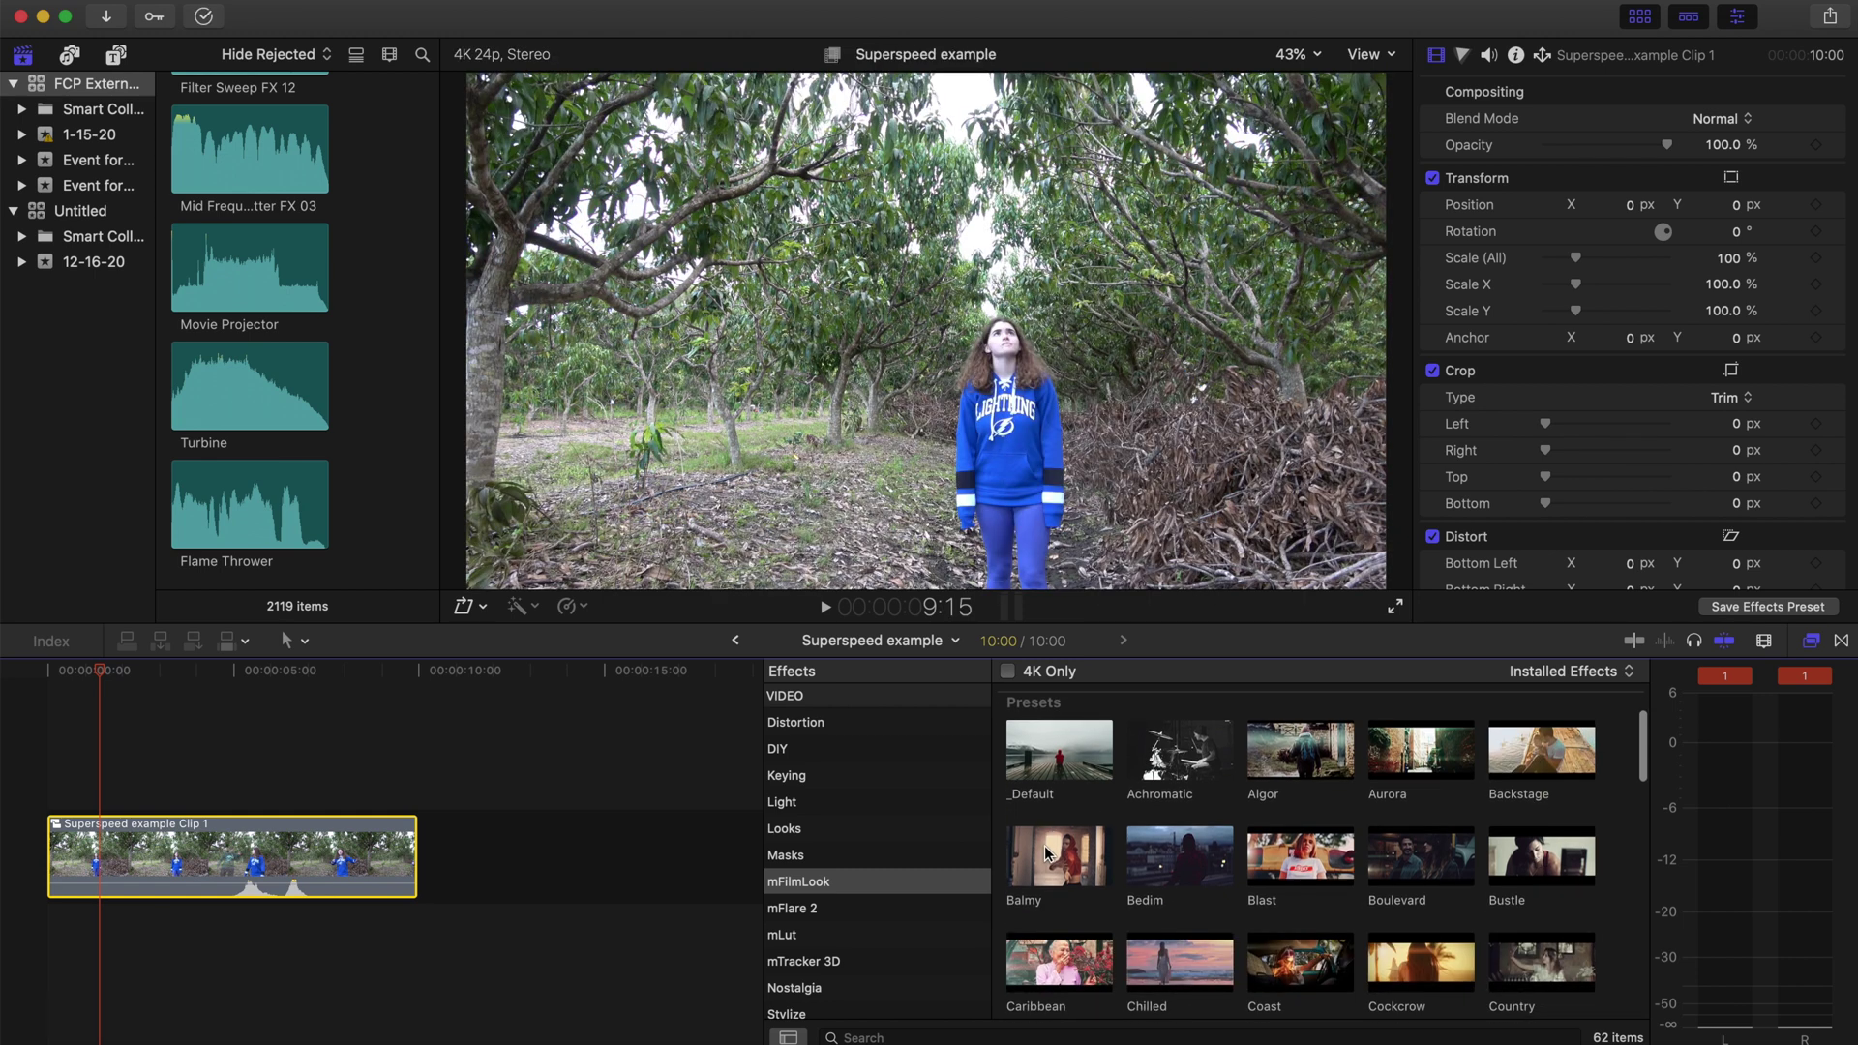